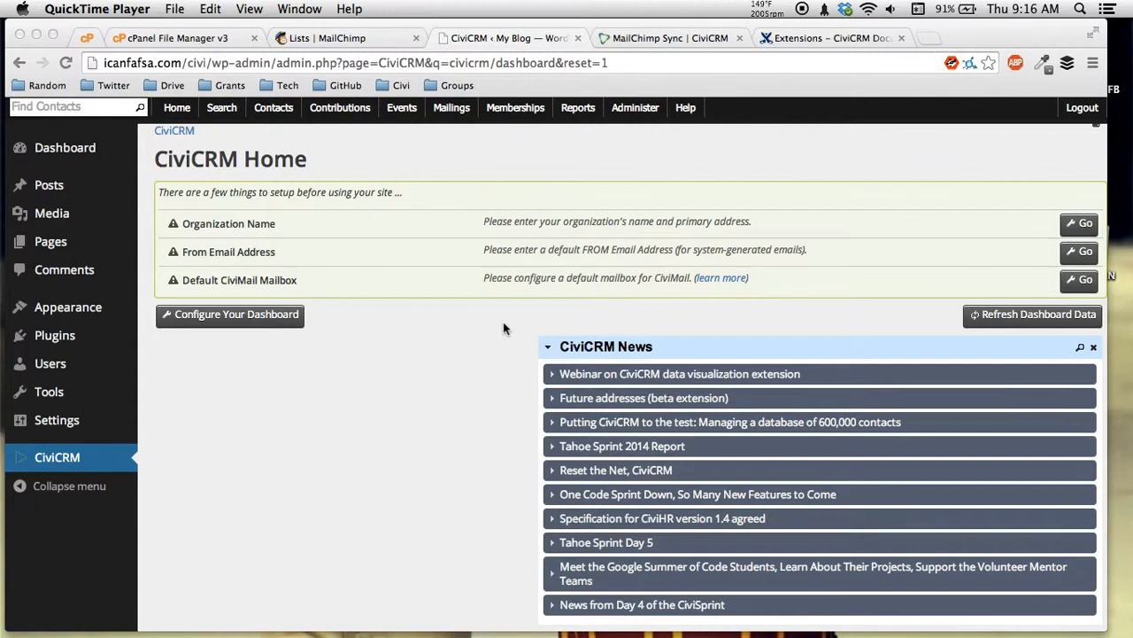
scroll(503, 328, down, 5)
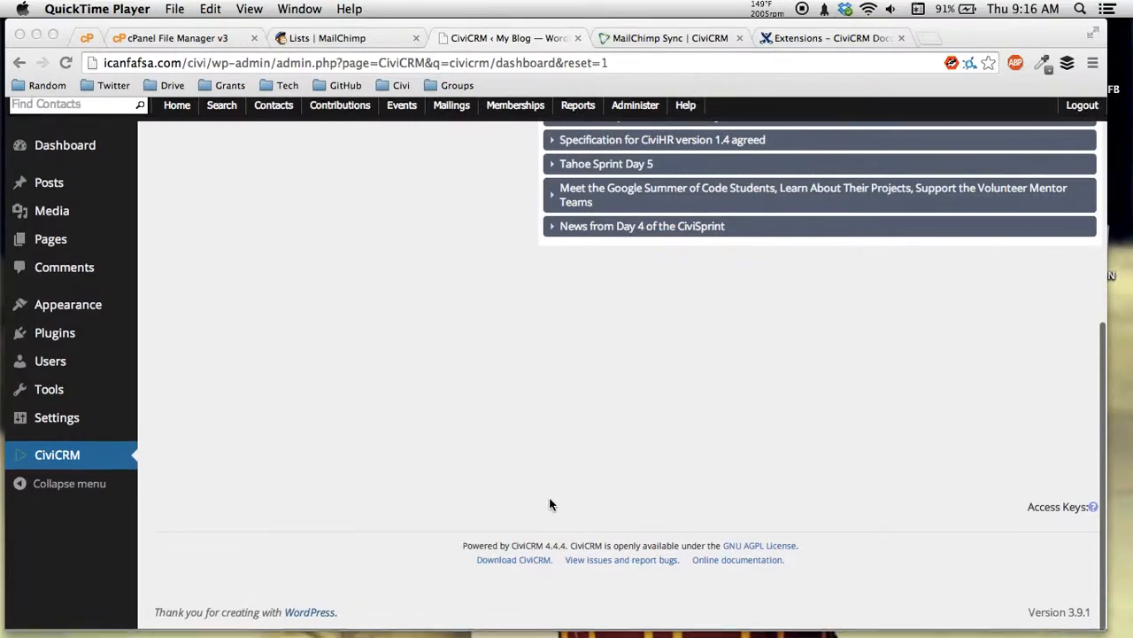
scroll(566, 531, up, 5)
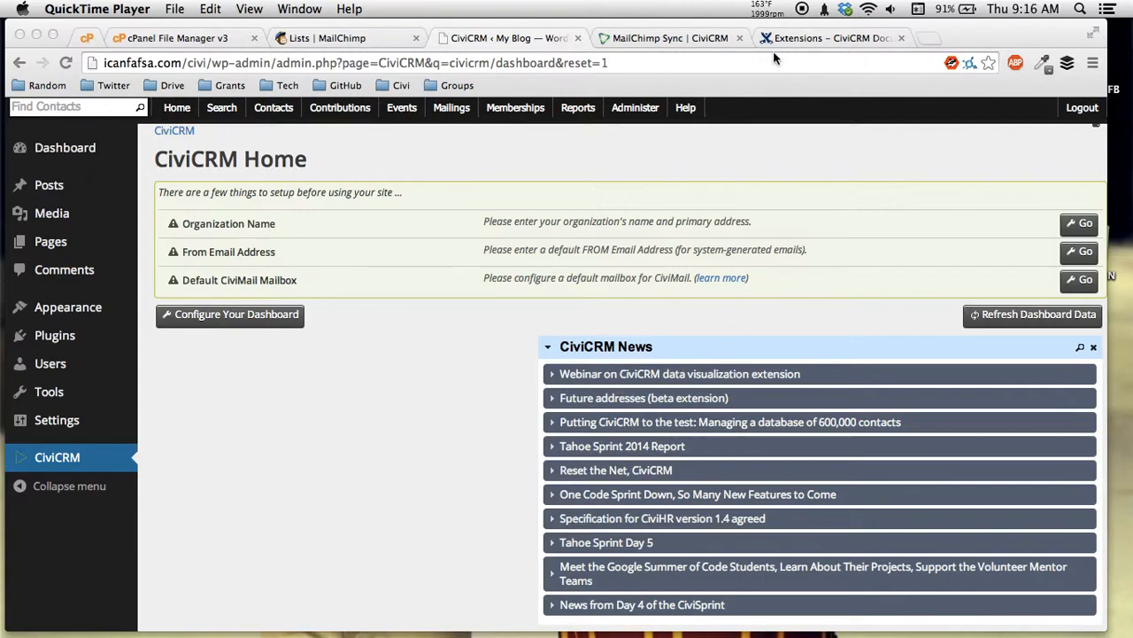
Search the web for "mailchimp civicrm extension" in a new tab and open the MailChimp Sync extension page on civicrm.org.
click(925, 38)
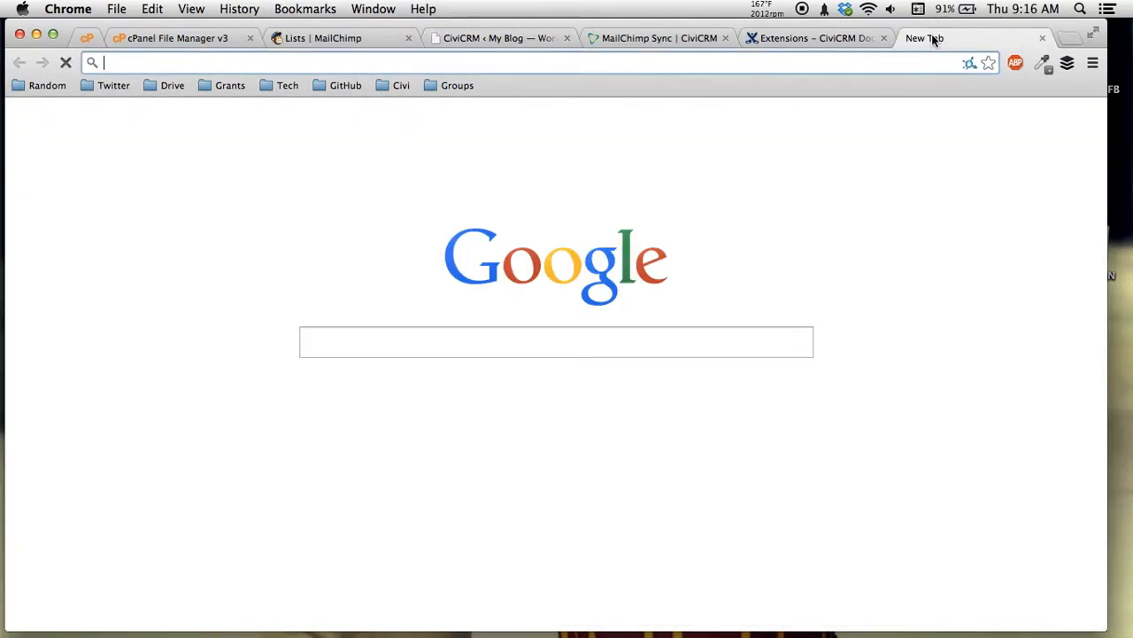
text(mailchimp civi)
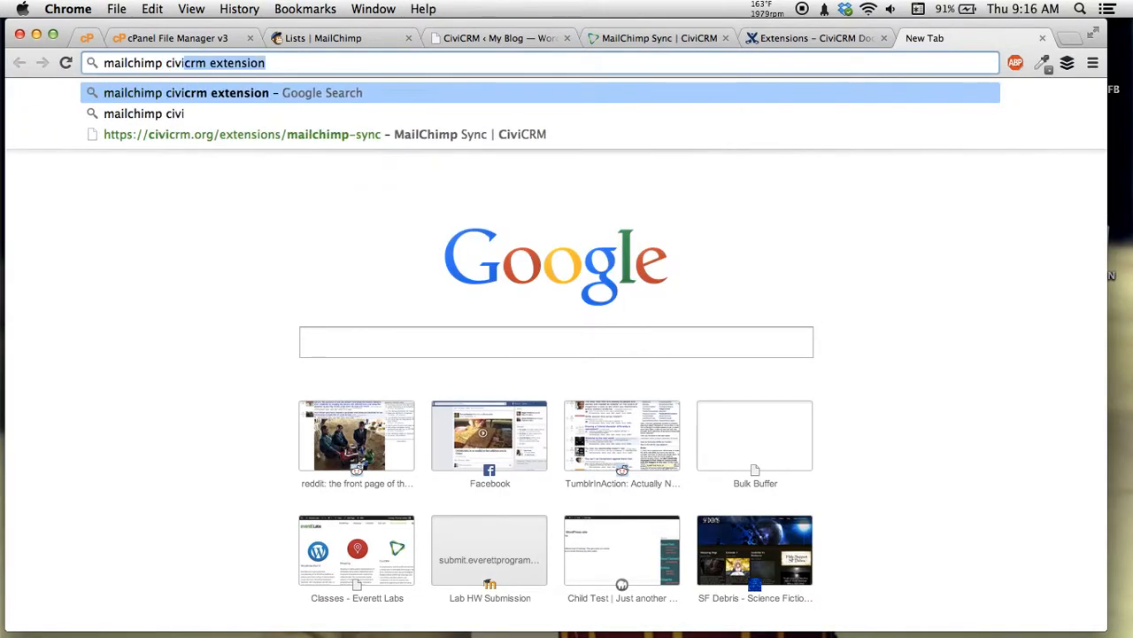
key(Return)
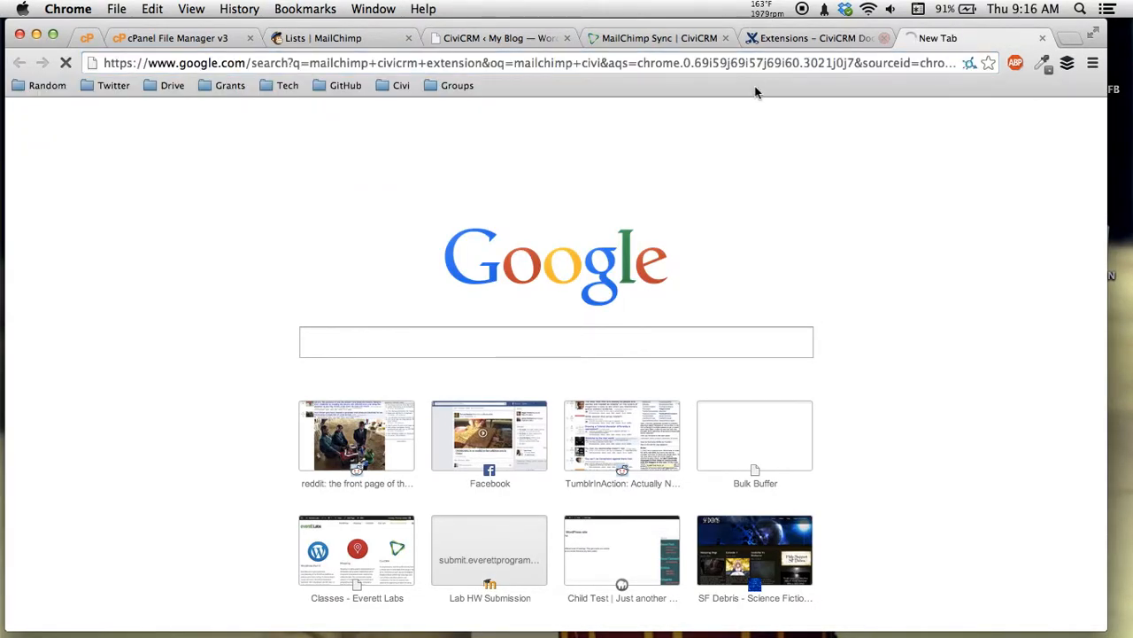
click(261, 251)
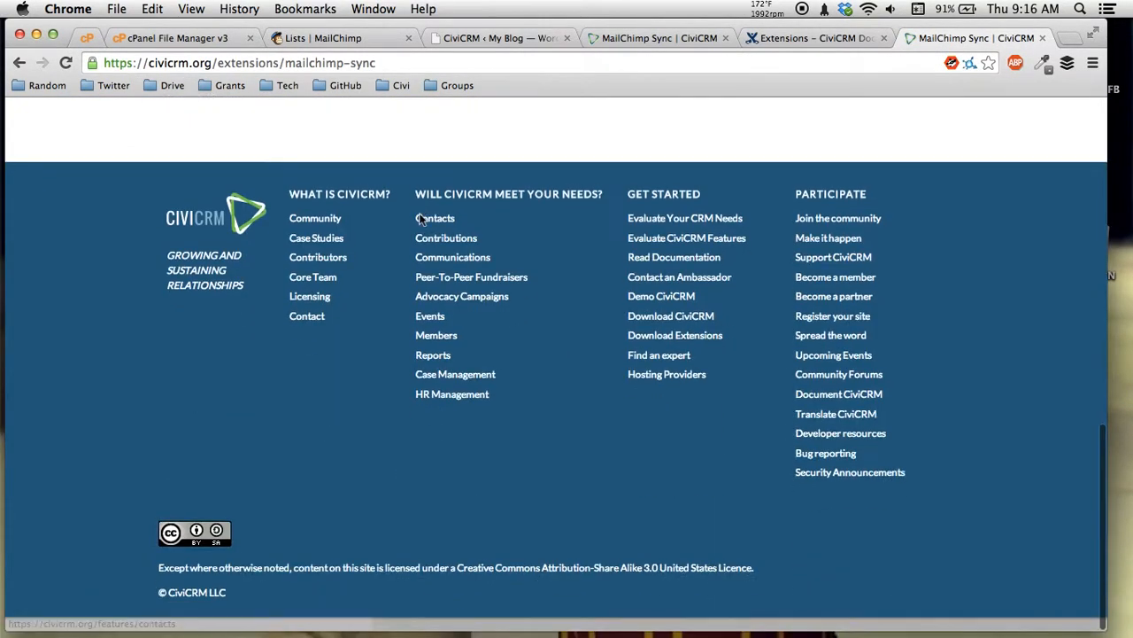
Open the Version 1.2 release of MailChimp Sync and download its zip archive.
scroll(420, 218, down, 3)
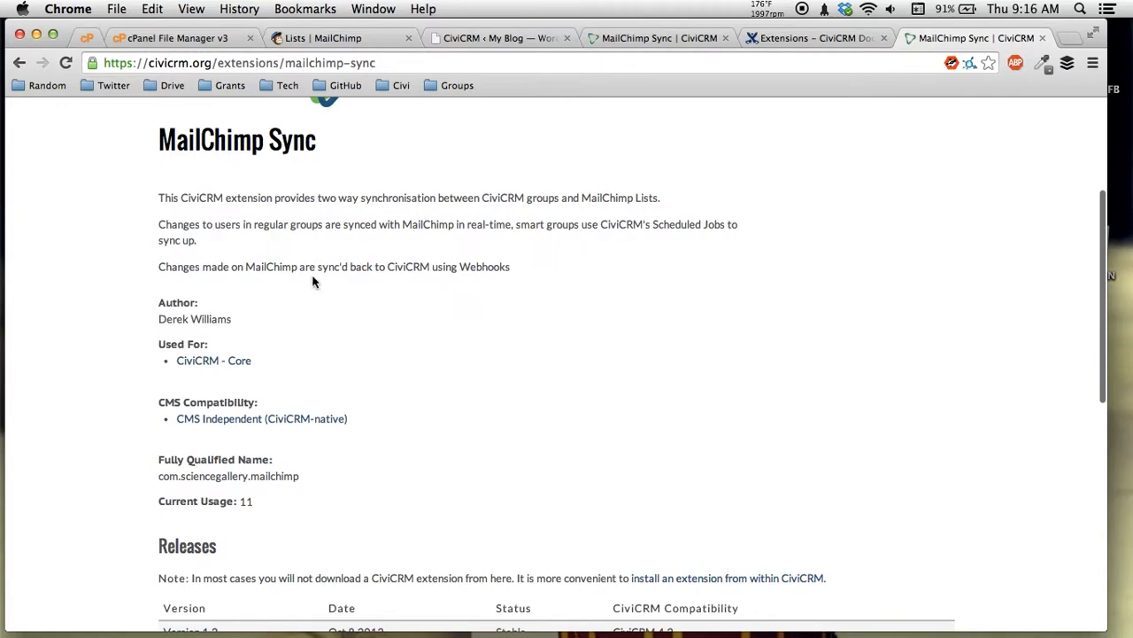
scroll(473, 393, down, 1)
scroll(473, 393, down, 2)
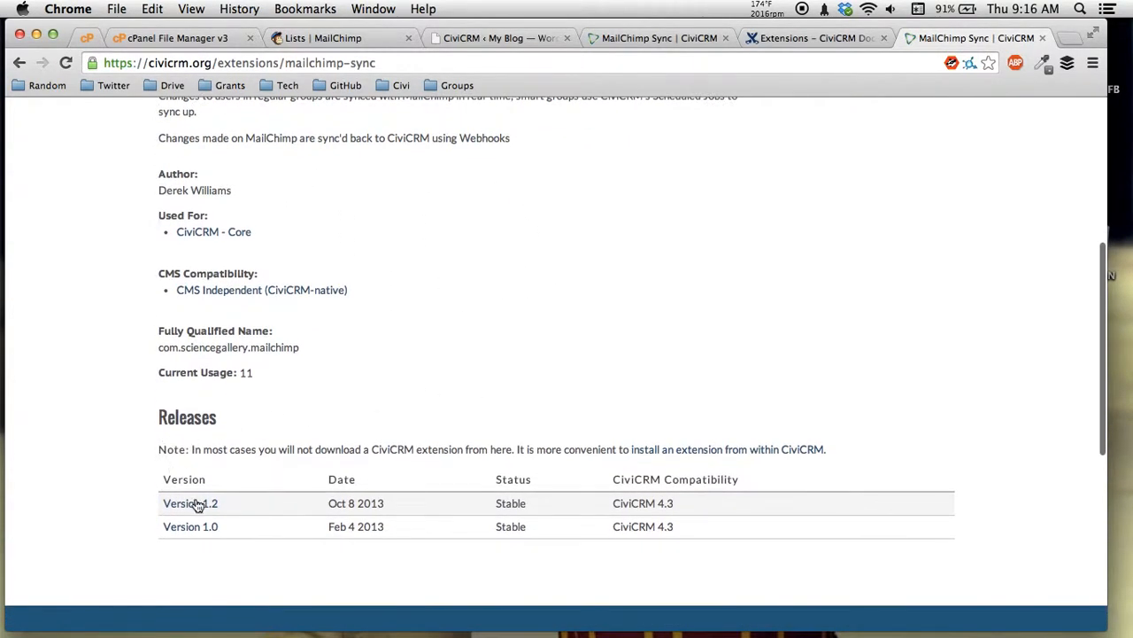
click(203, 507)
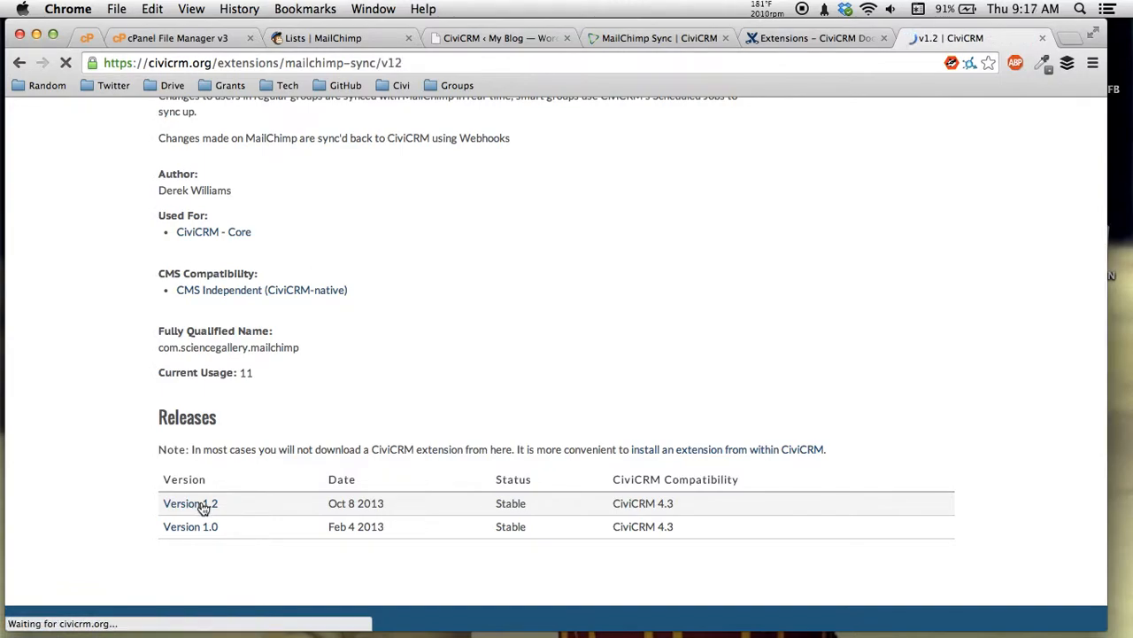
scroll(377, 411, down, 5)
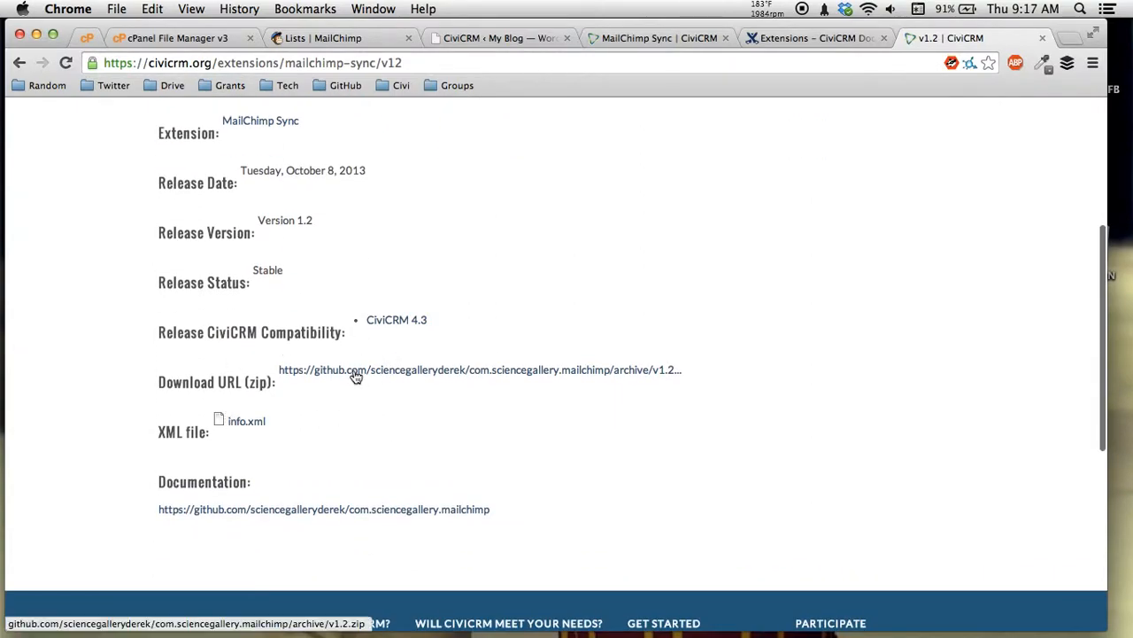
click(371, 373)
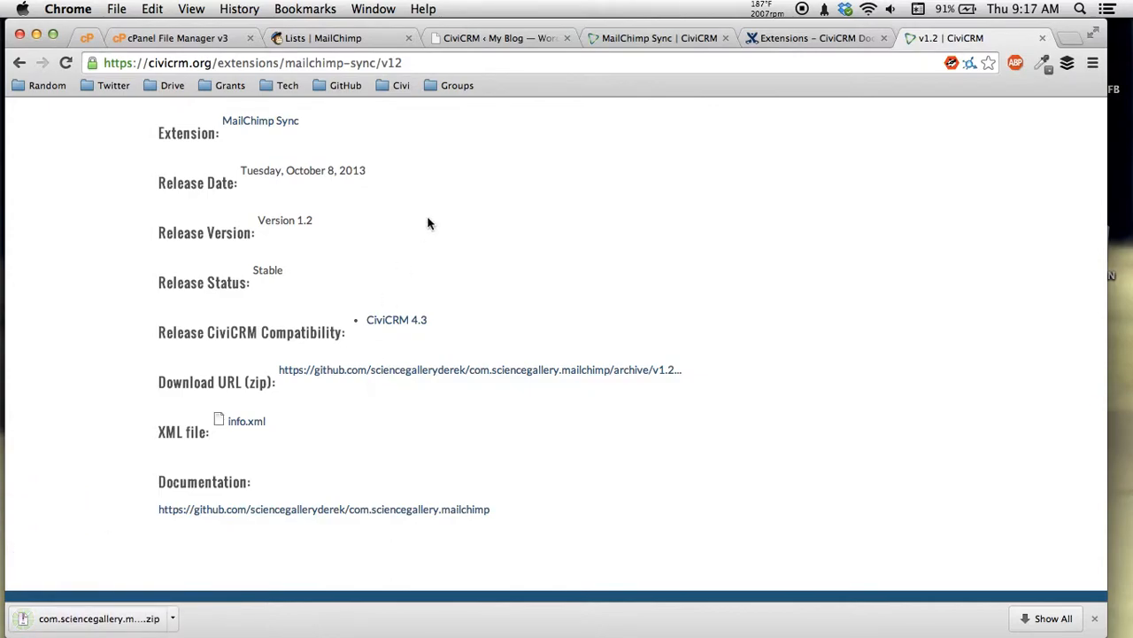
Place the downloaded com.sciencegallery.mailchimp zip file on the desktop.
mouse_move(1121, 447)
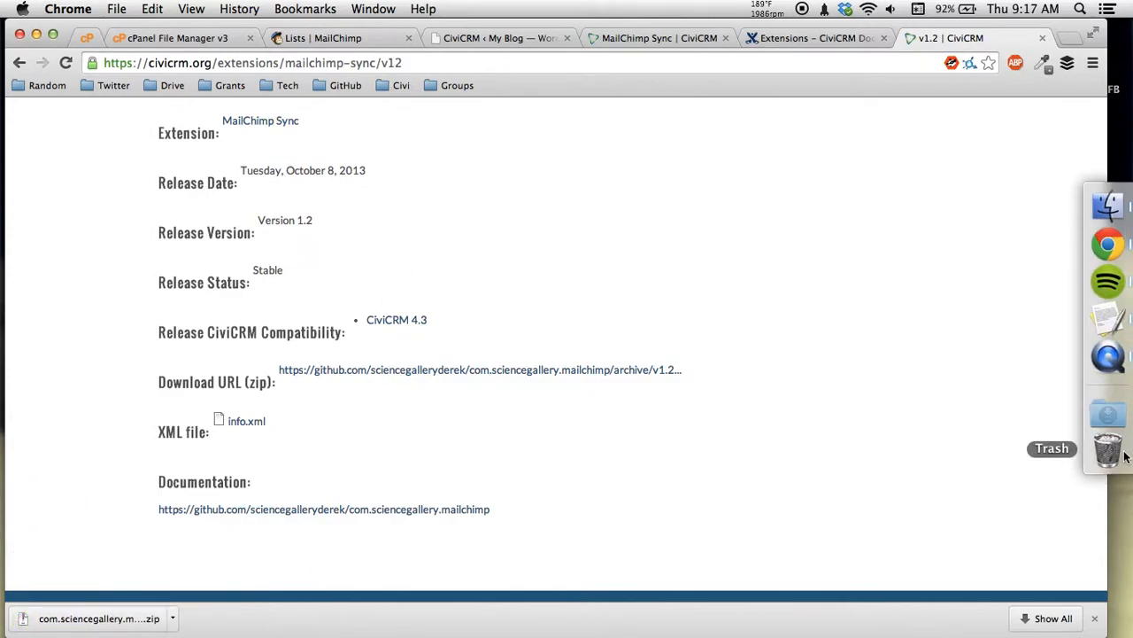
drag(96, 616, 1076, 170)
key(F11)
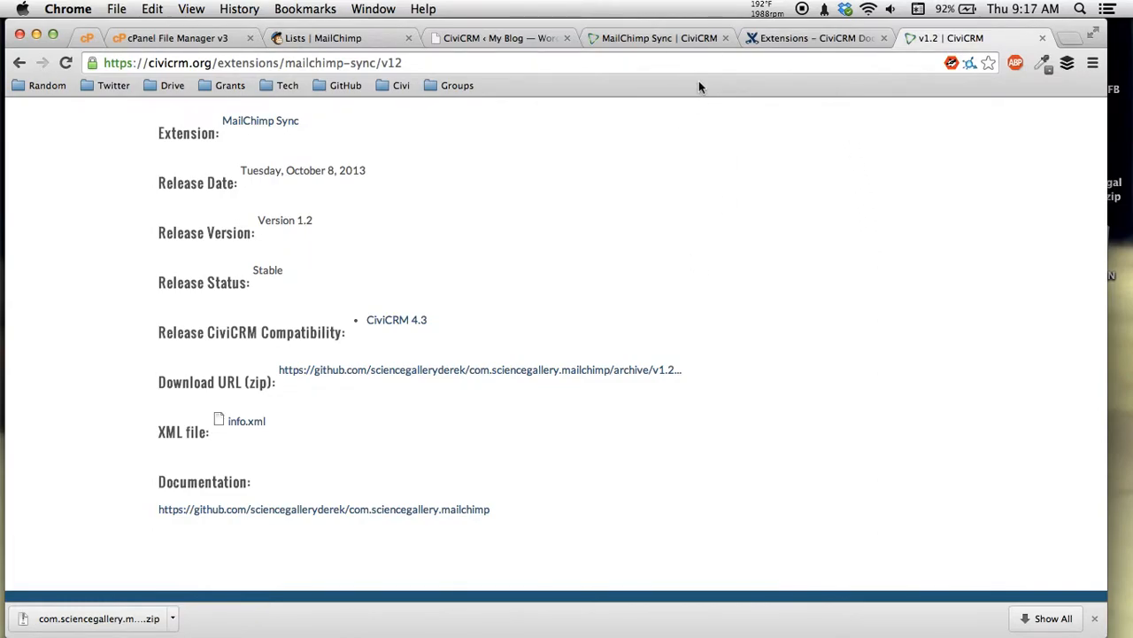
Open the Upload Directories settings in CiviCRM's administration and go to the empty CiviCRM Extensions Directory field.
click(673, 43)
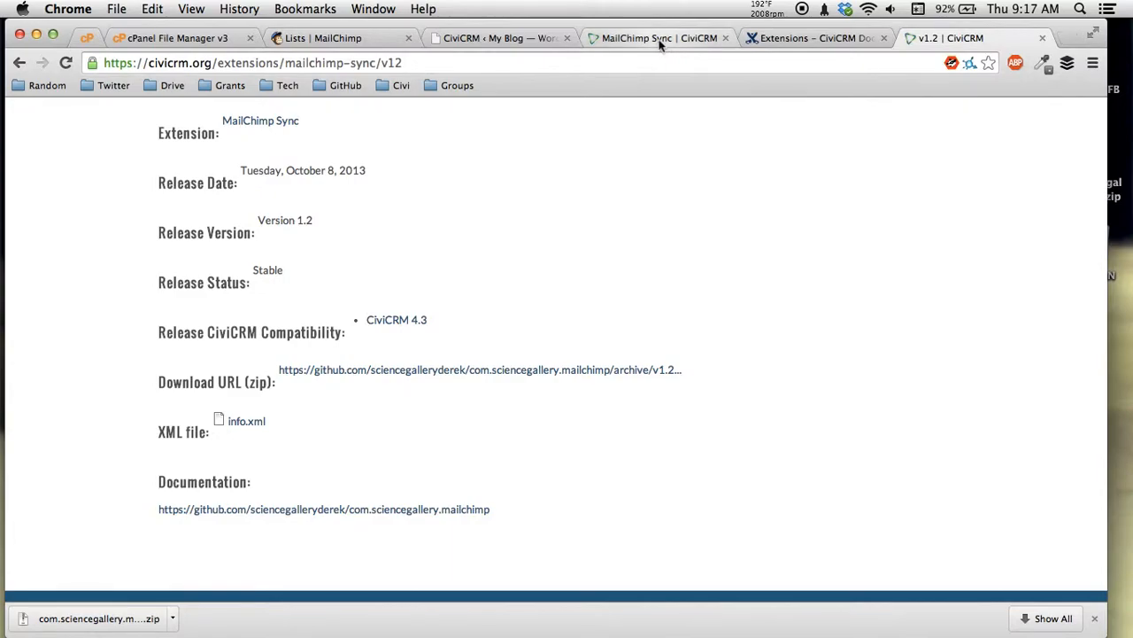
click(471, 41)
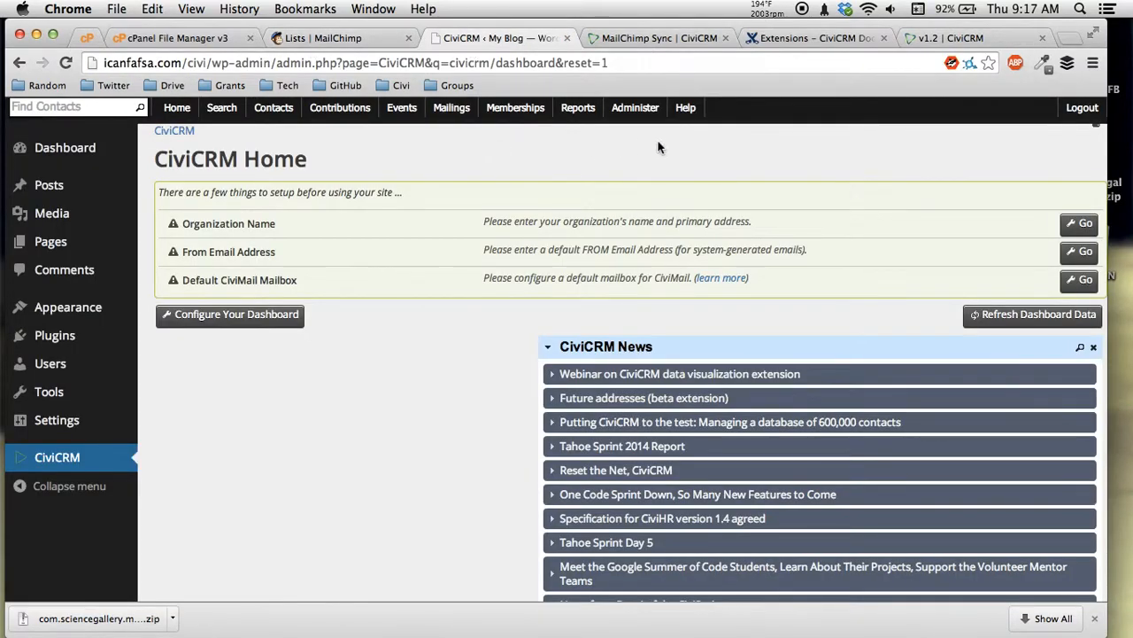
click(637, 107)
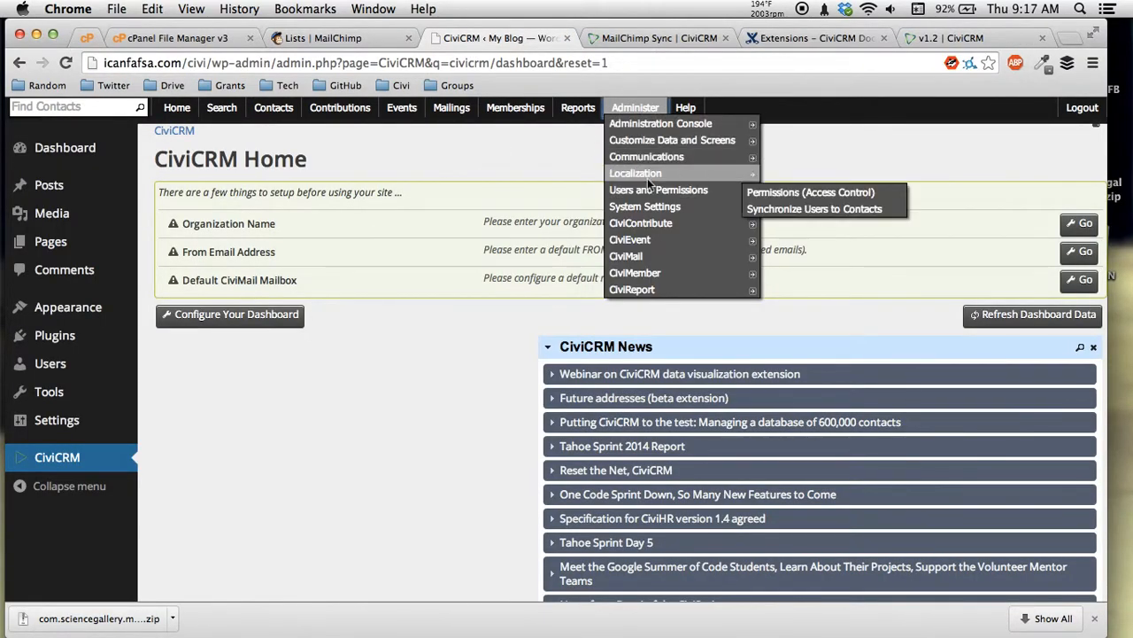
mouse_move(668, 197)
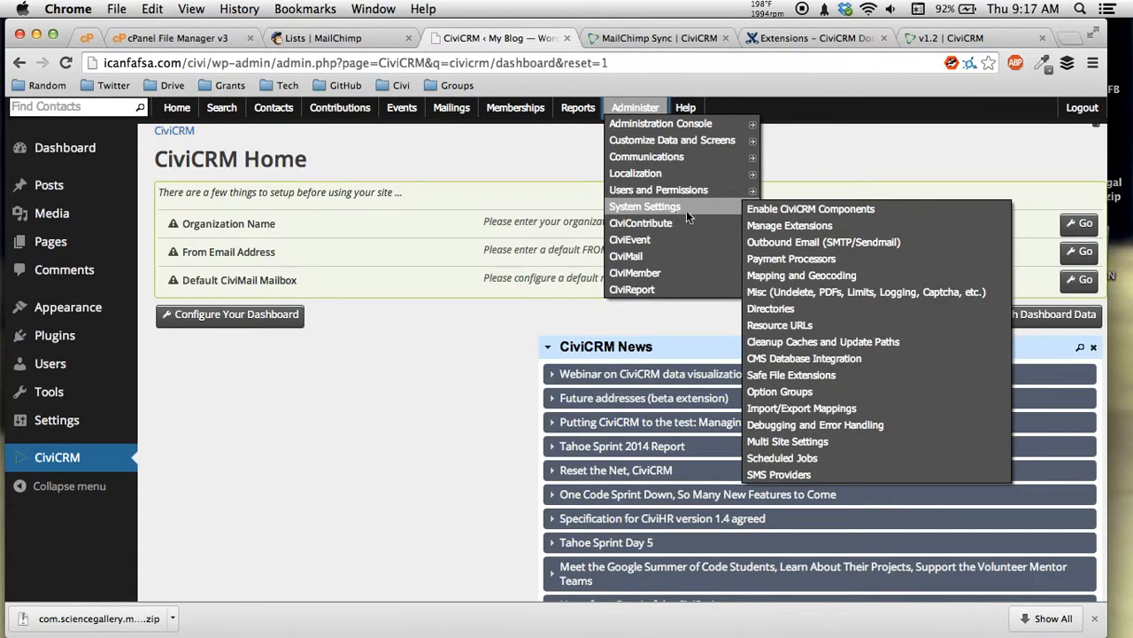
click(805, 310)
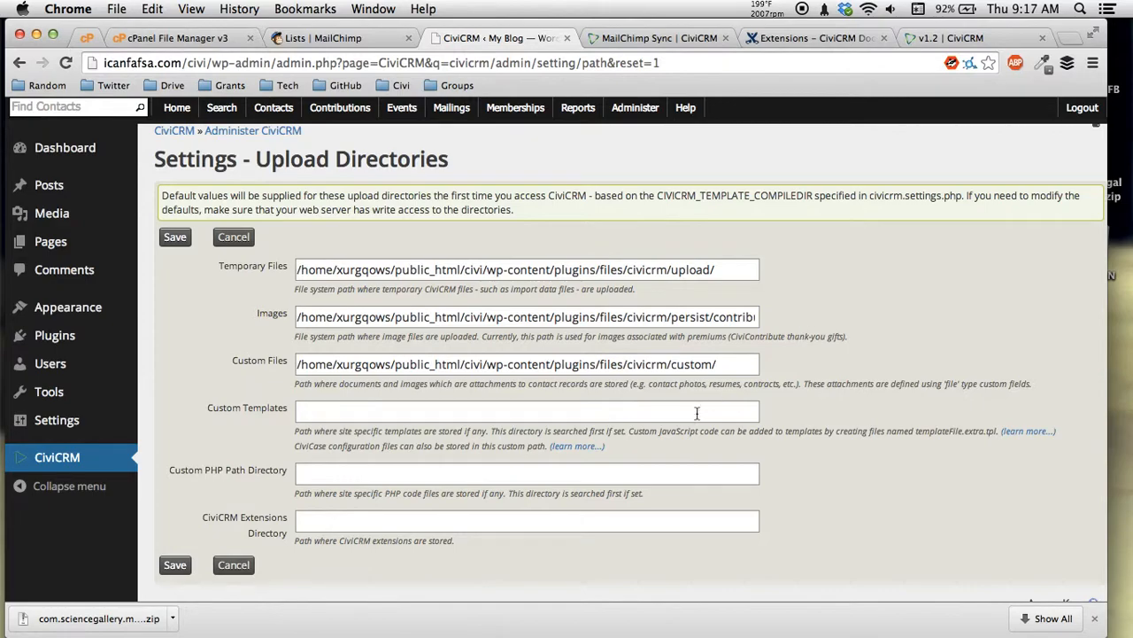
click(550, 519)
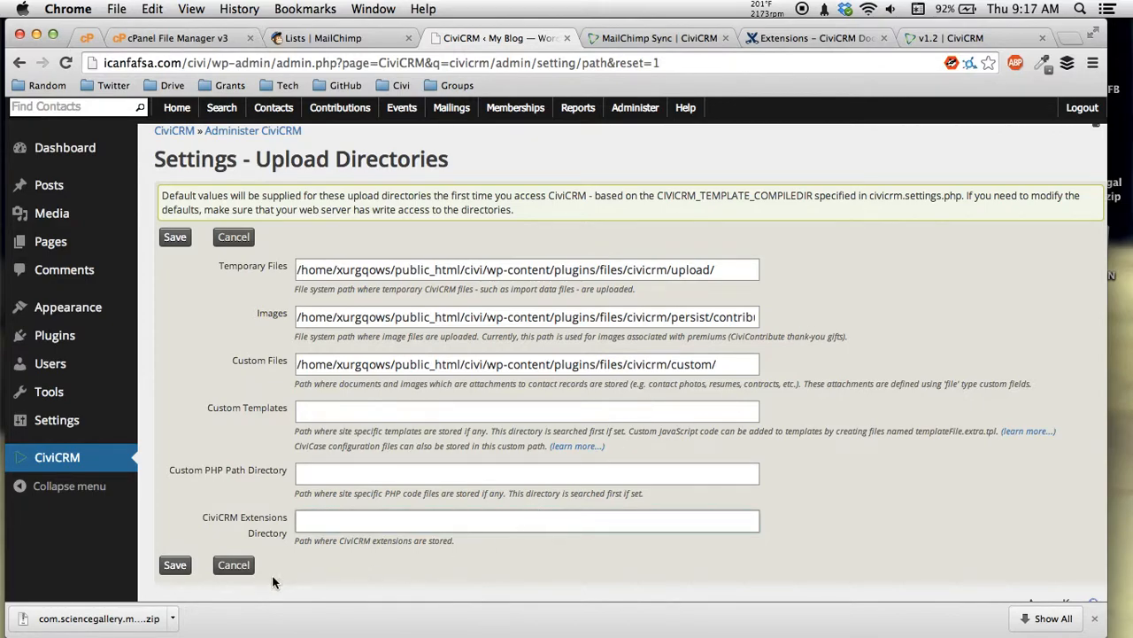
drag(203, 518, 290, 534)
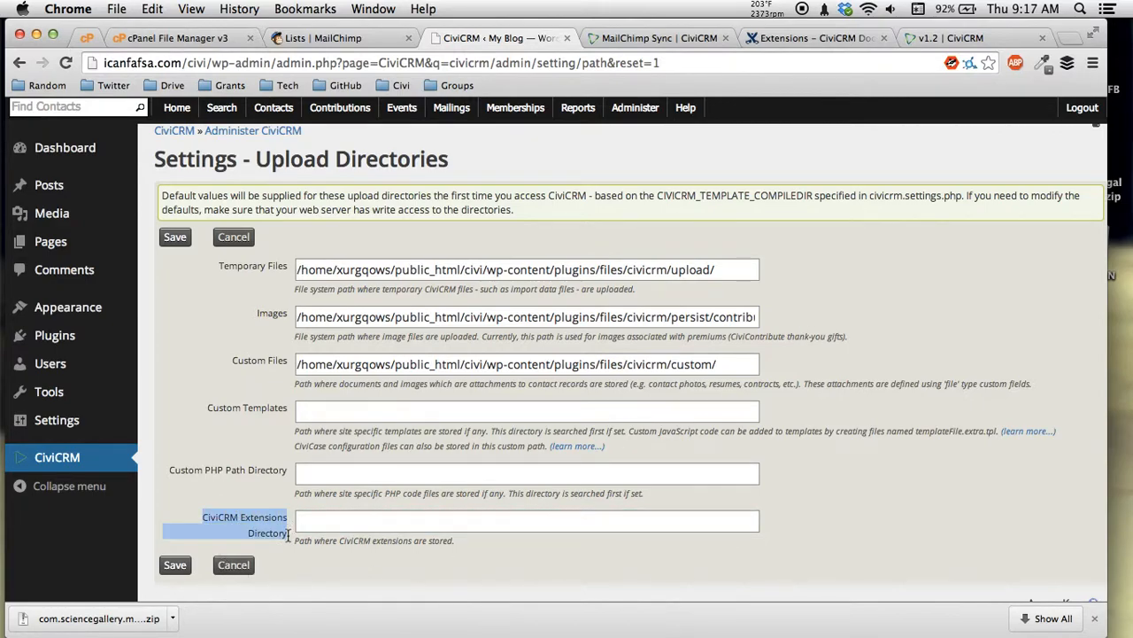
click(311, 535)
click(319, 525)
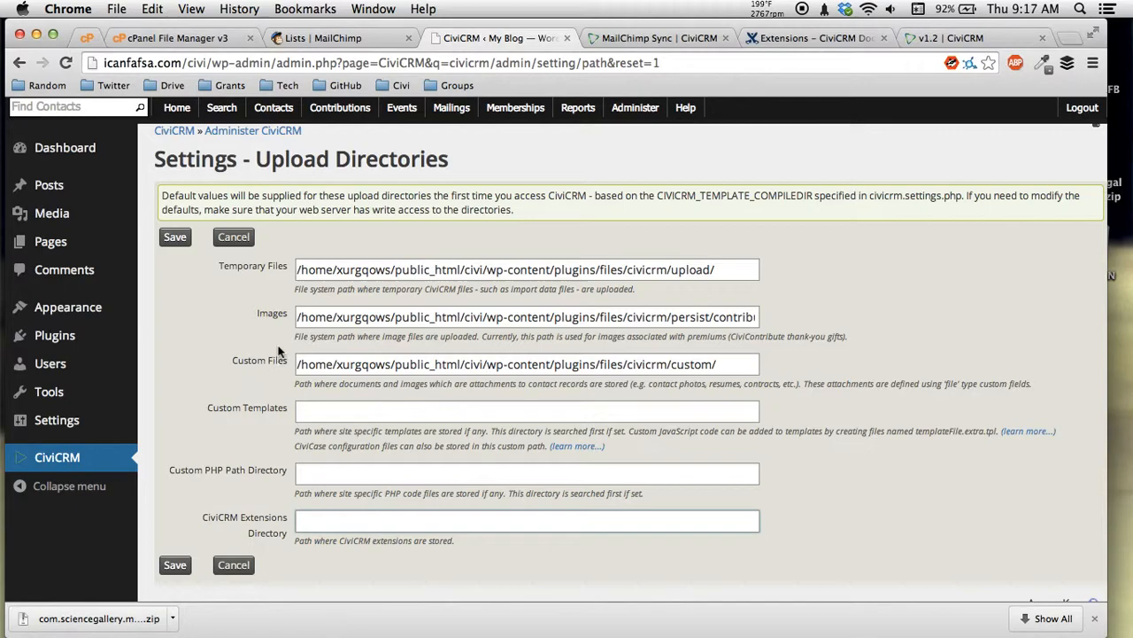
Switch to the cPanel File Manager and open the civicrm folder inside public_html/civi/wp-content/plugins/files.
click(180, 38)
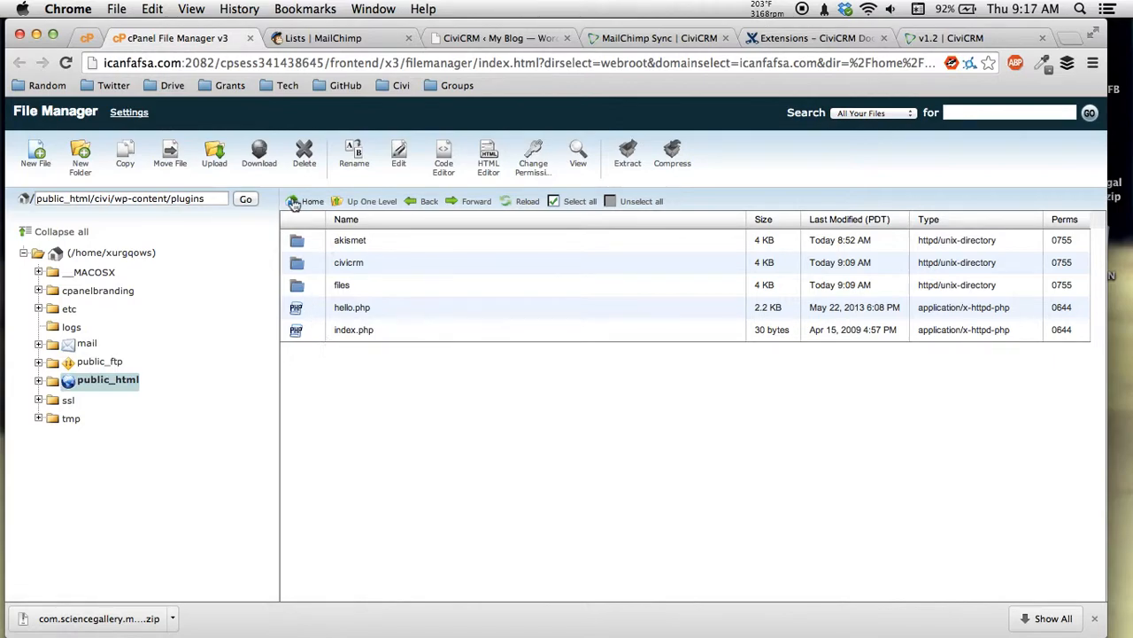
click(89, 198)
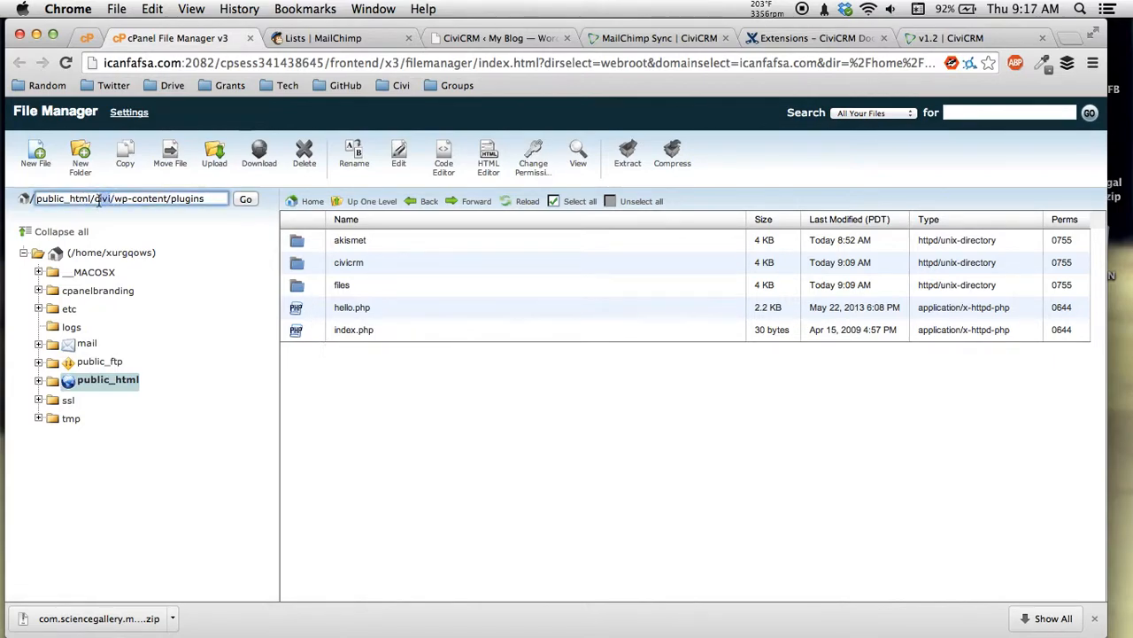
drag(112, 199, 213, 203)
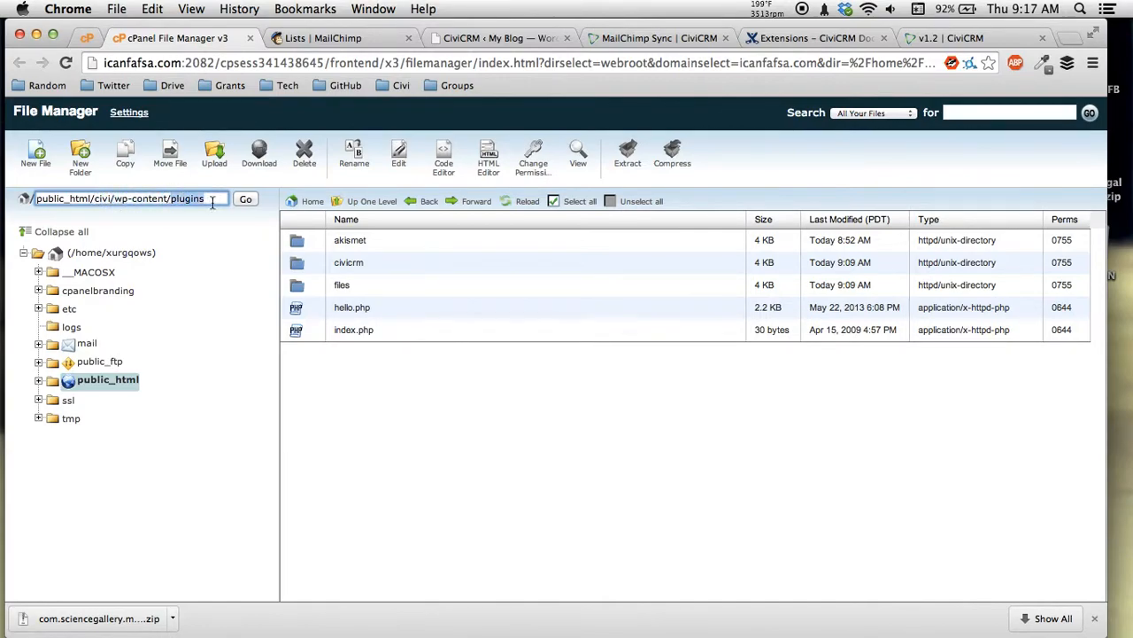
click(435, 263)
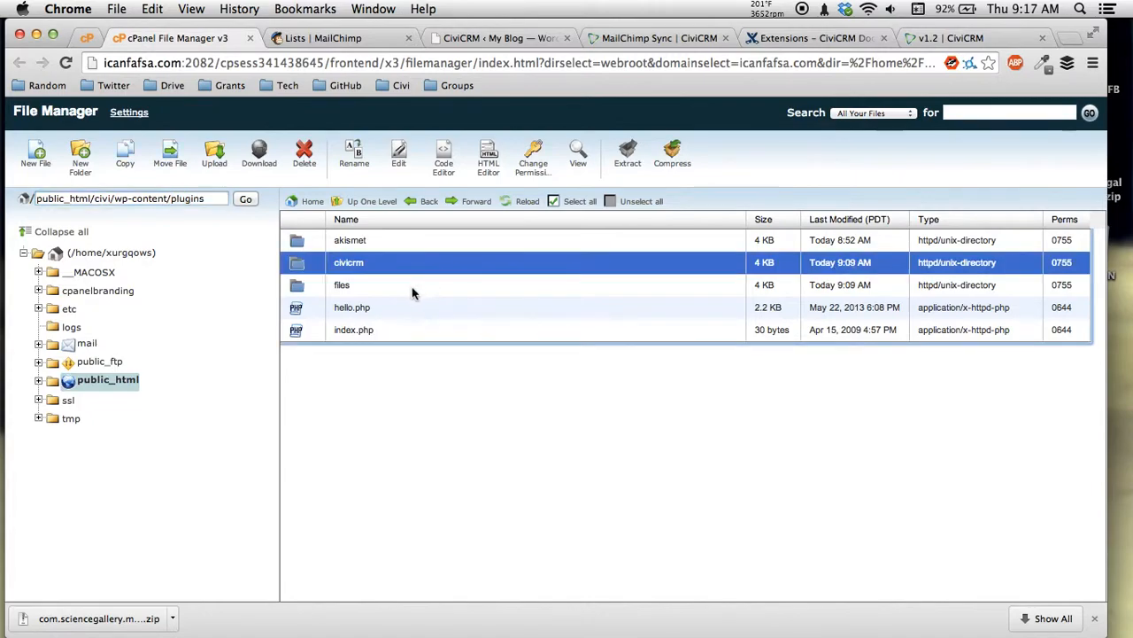
click(411, 287)
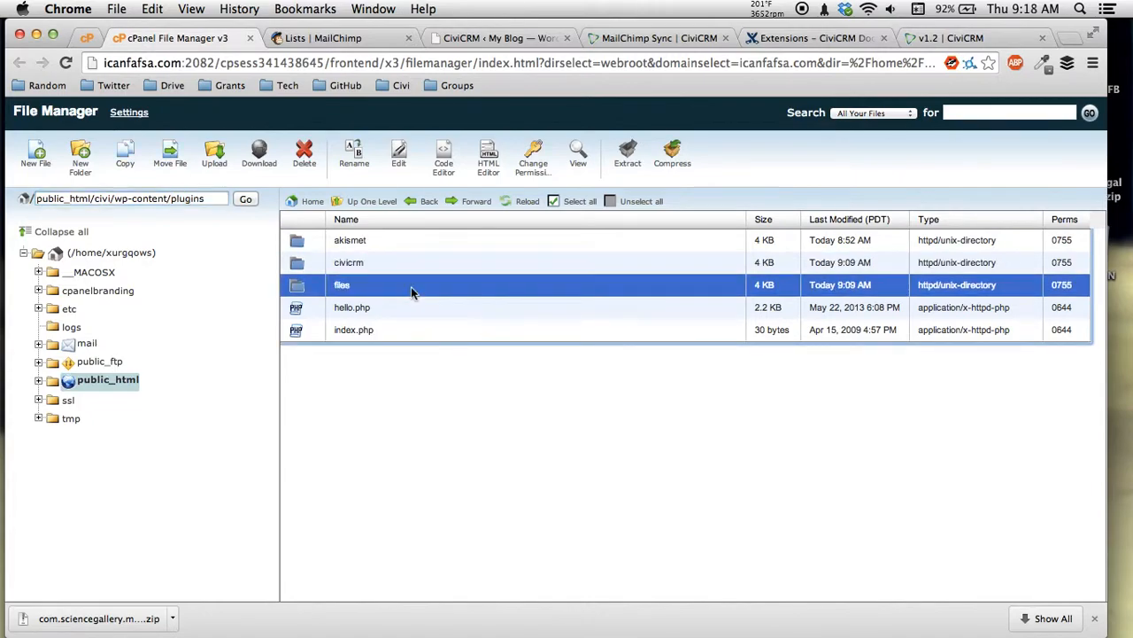
double_click(357, 294)
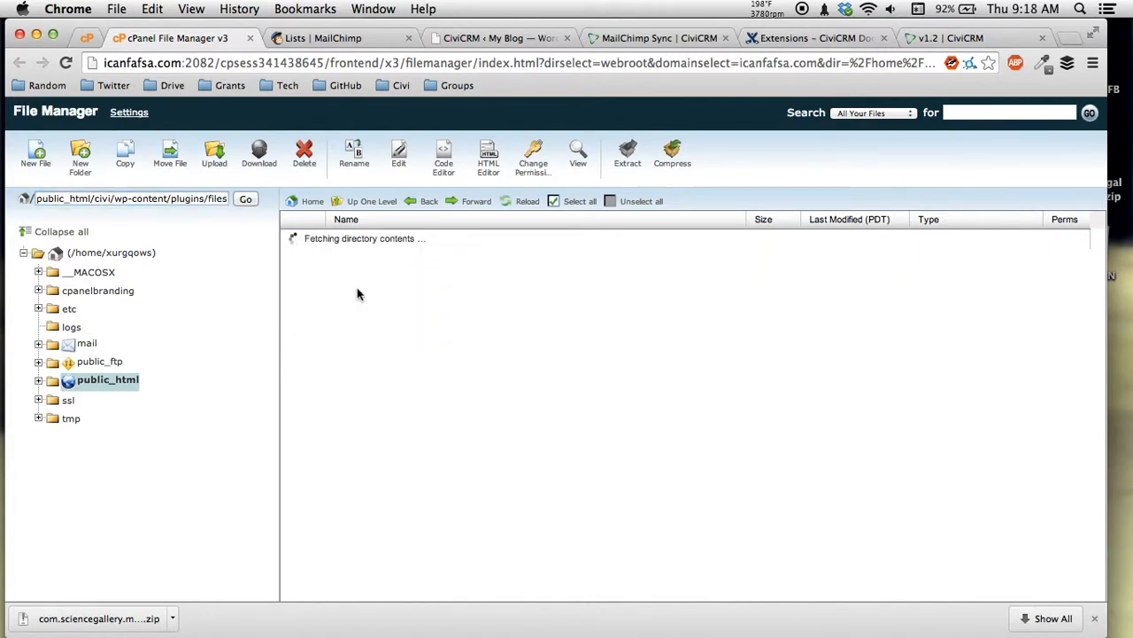
double_click(381, 239)
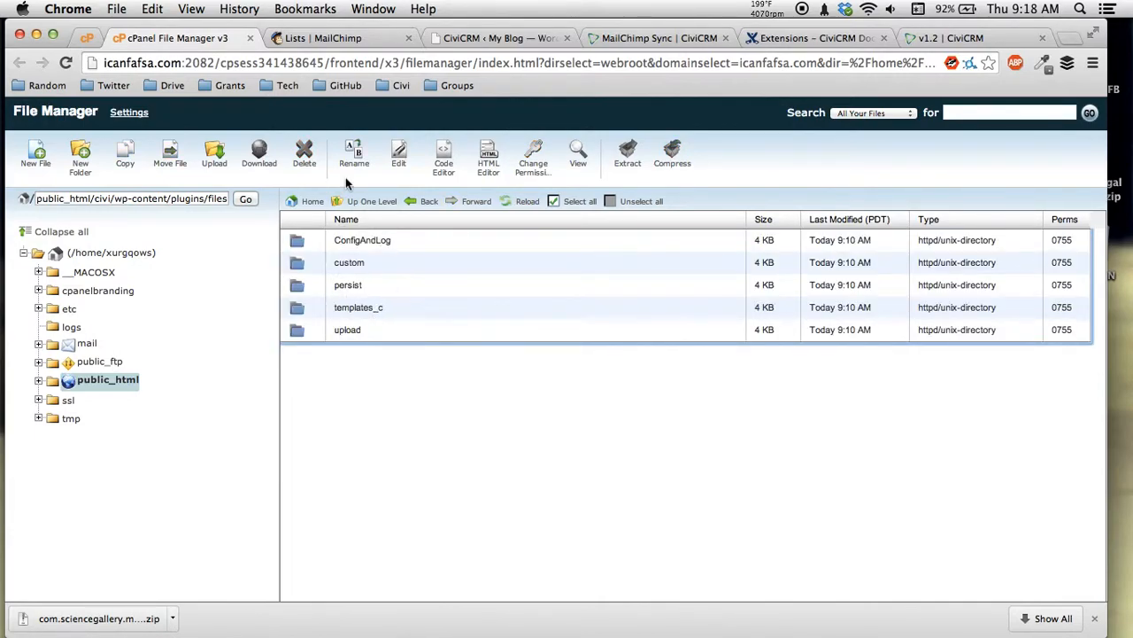
Create a folder named custom_ext in plugins/files/civicrm and select it.
click(83, 158)
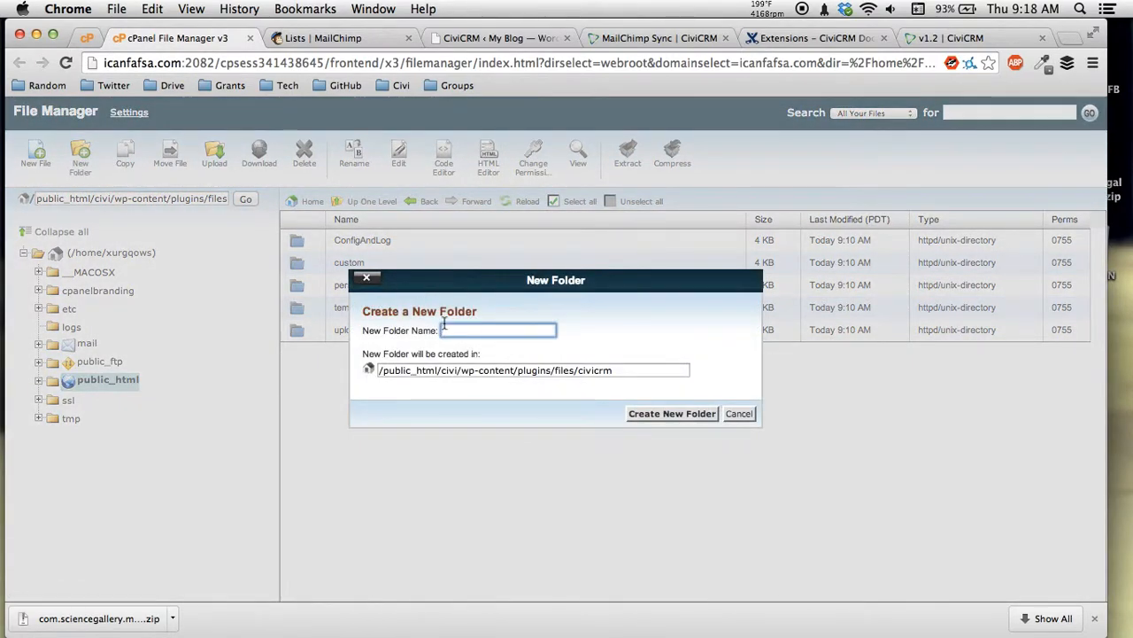
text(custom_ext)
click(695, 414)
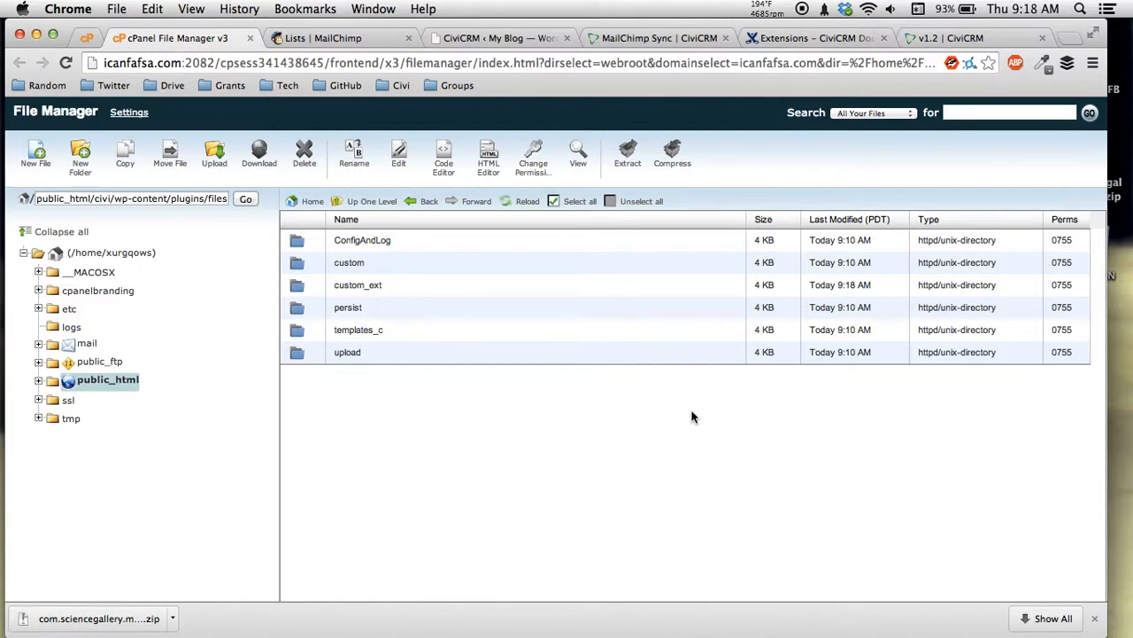
click(395, 291)
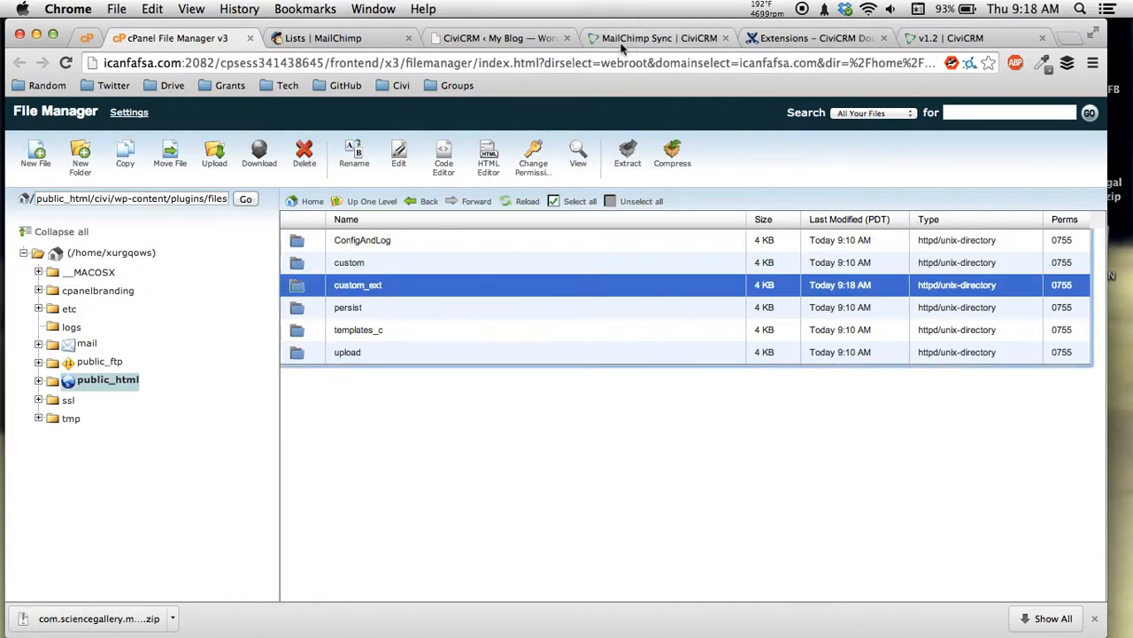
Switch to CiviCRM's Upload Directories settings and examine the structure of the existing Temporary Files, Images and Custom Files paths.
click(493, 39)
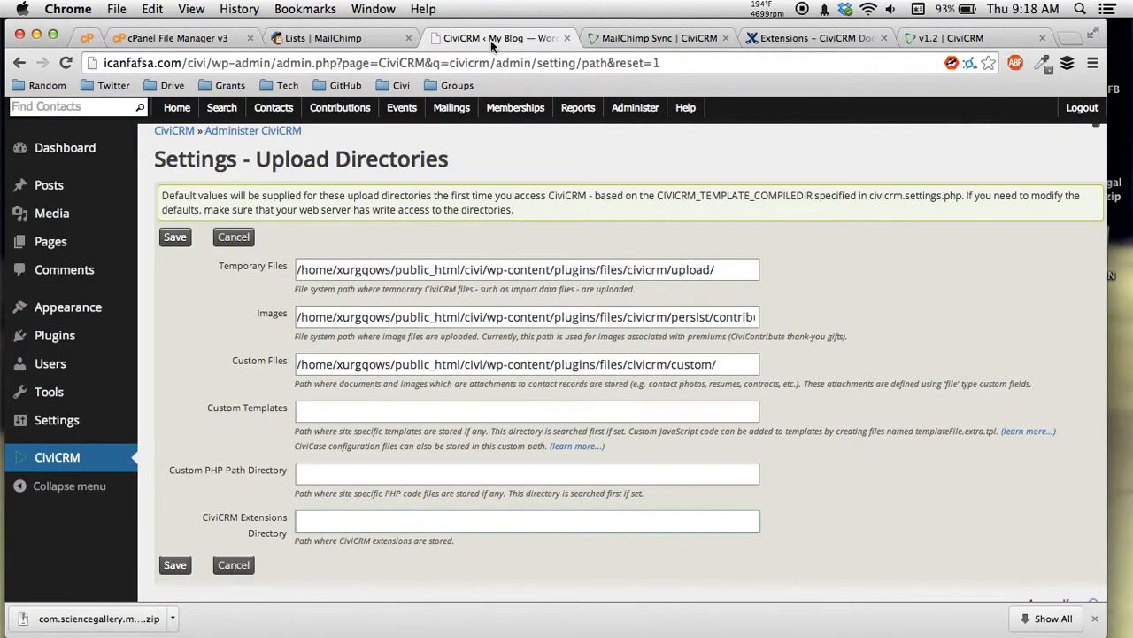
drag(426, 317, 248, 320)
click(367, 317)
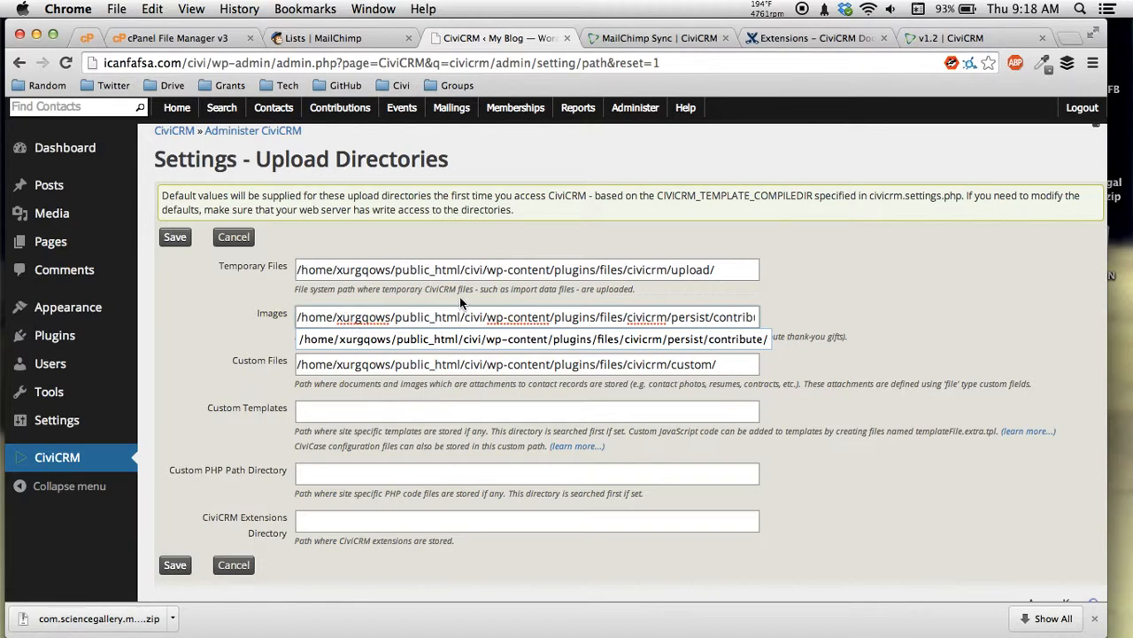
drag(301, 269, 445, 275)
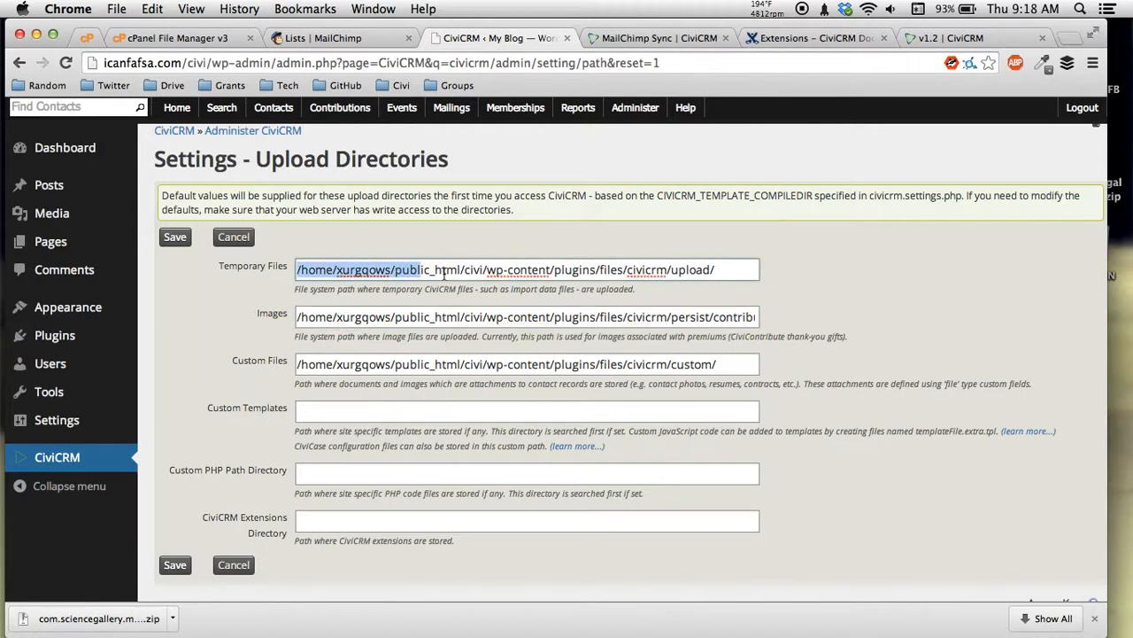
click(301, 275)
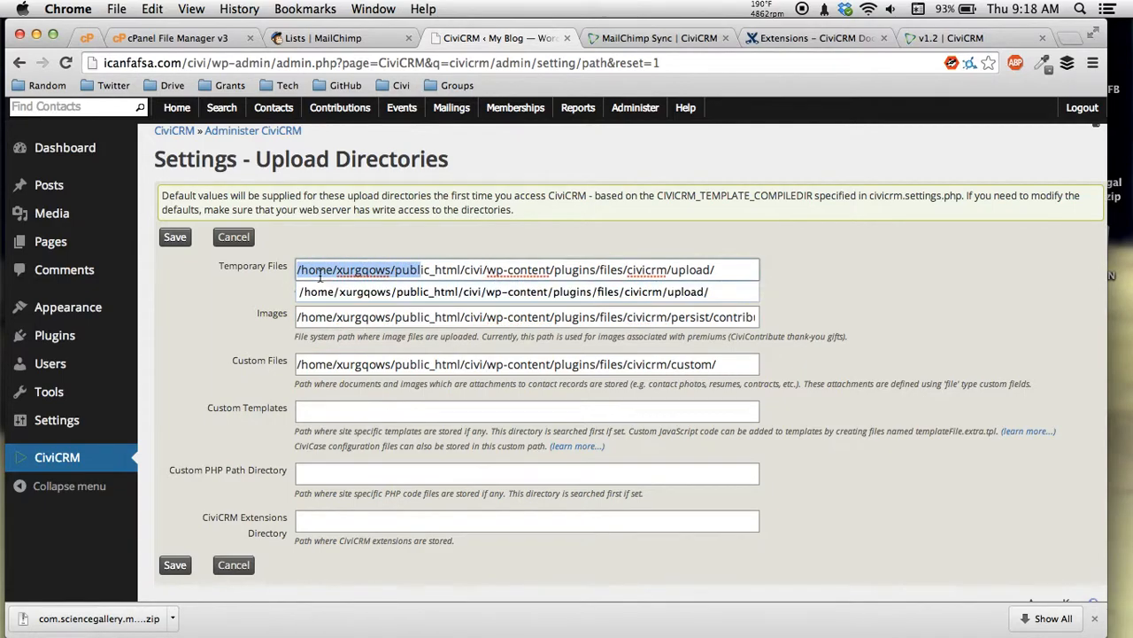
double_click(308, 271)
double_click(363, 271)
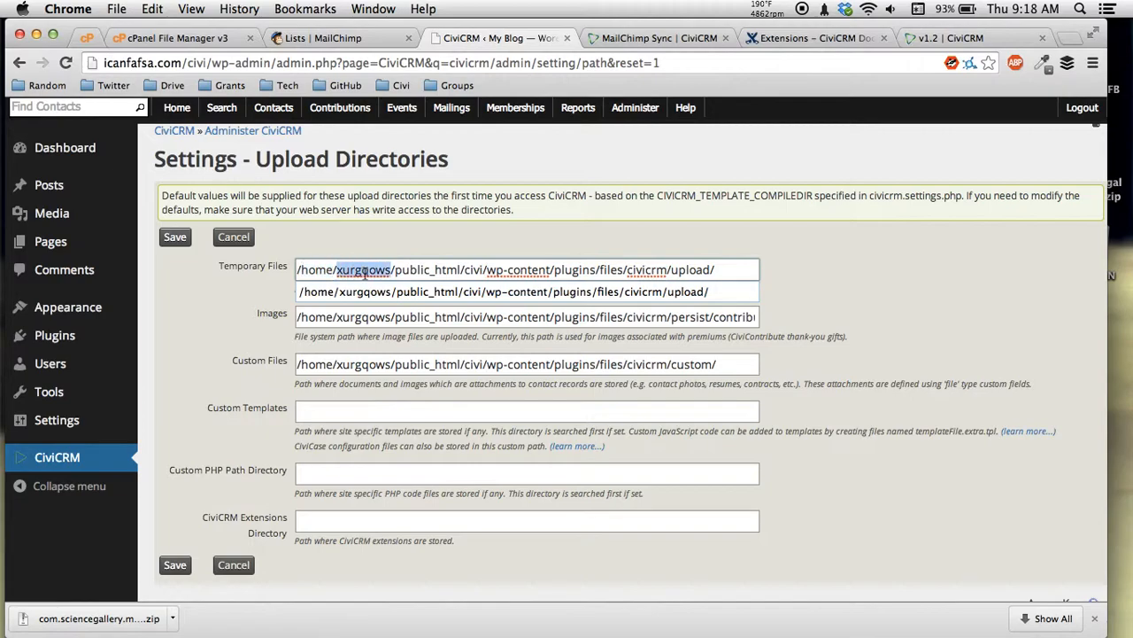
double_click(413, 271)
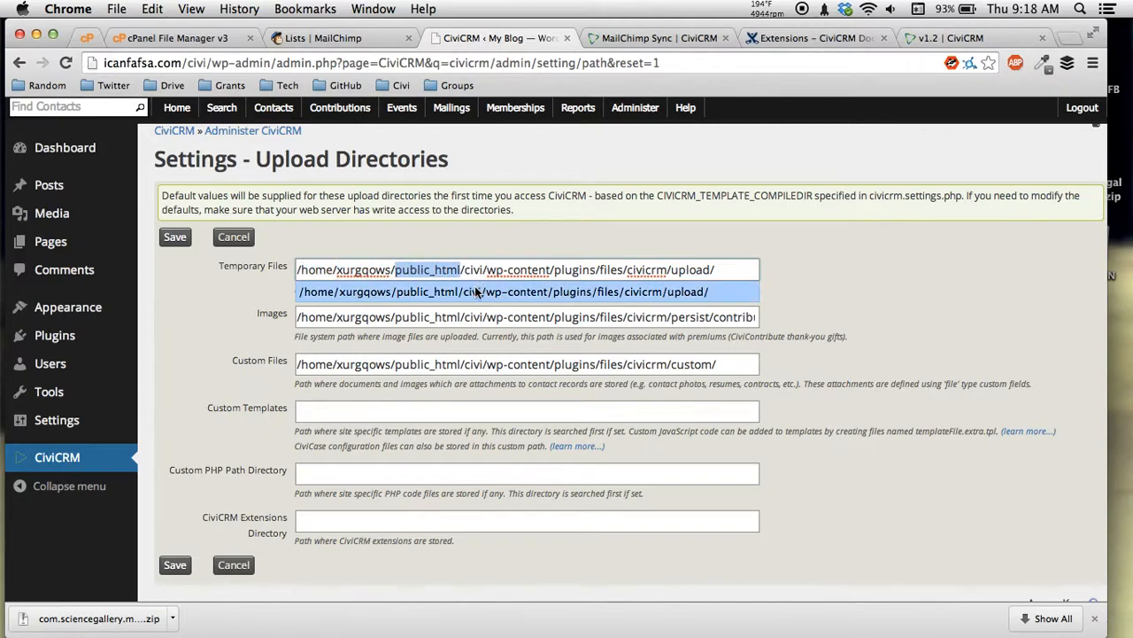
click(505, 361)
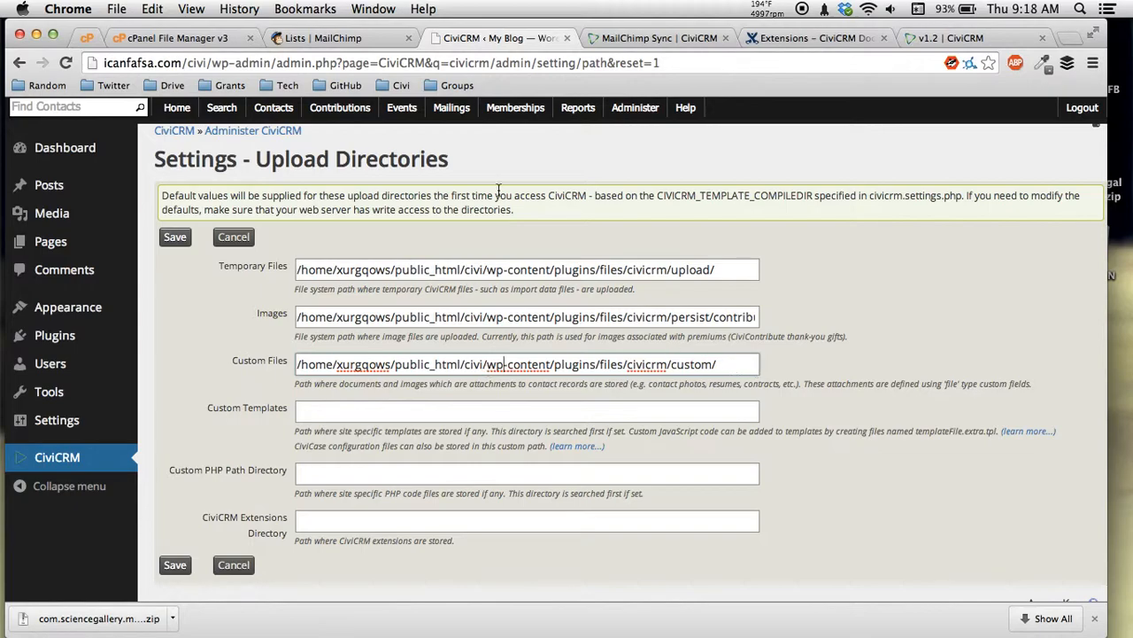
Open the custom_ext folder in the cPanel File Manager and copy its full path.
click(140, 43)
triple_click(95, 200)
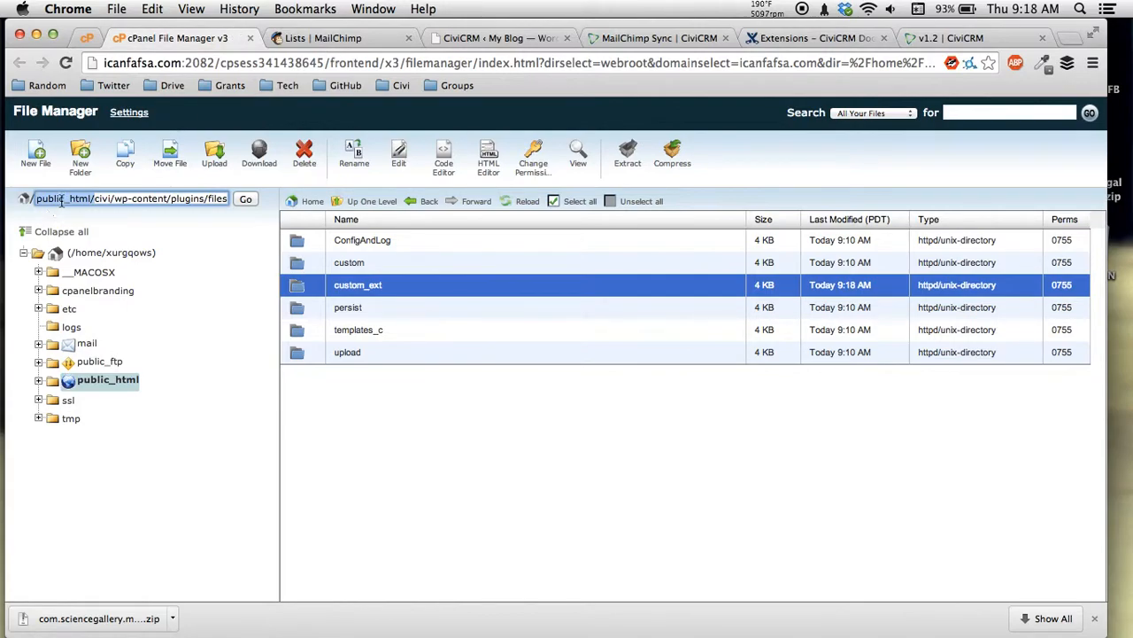
triple_click(62, 200)
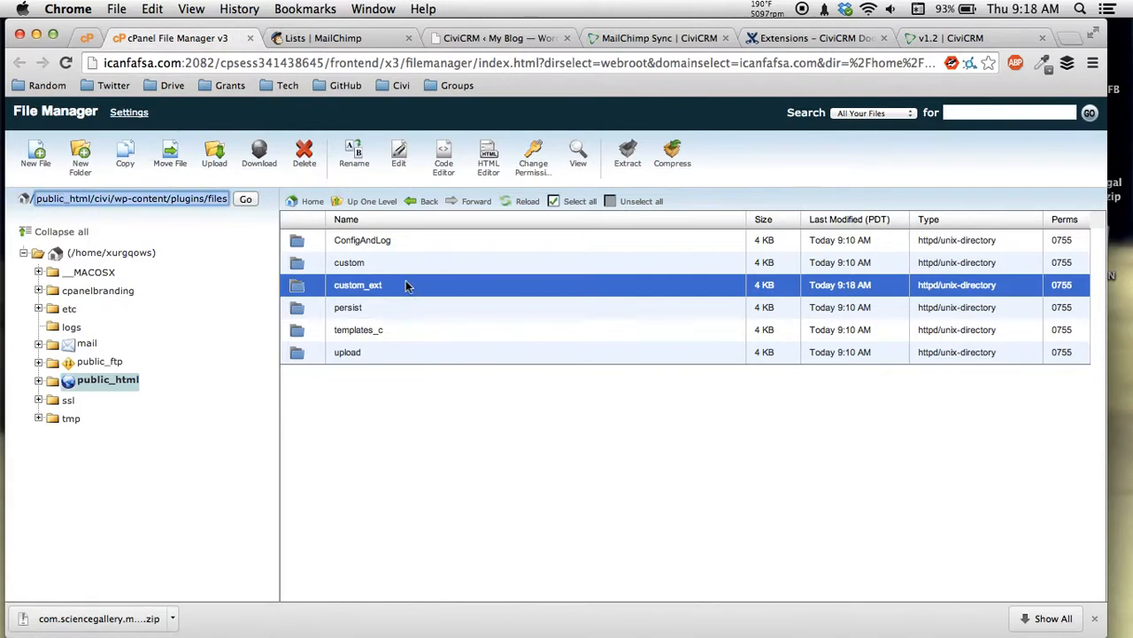
click(297, 286)
triple_click(141, 198)
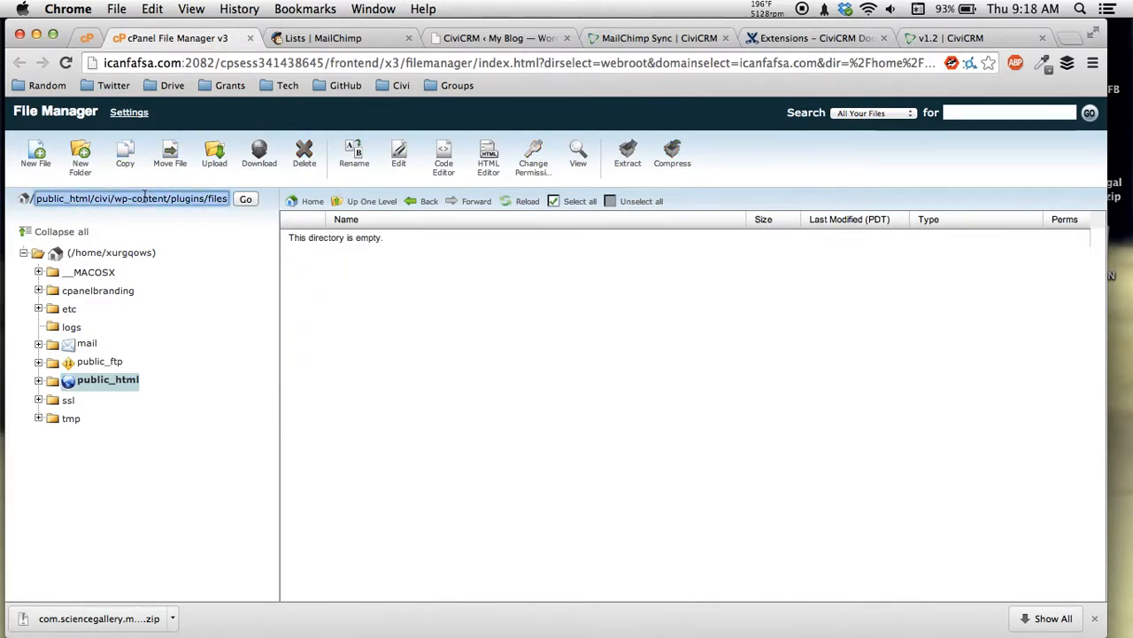
Paste public_html/civi/wp-content/plugins/files/civicrm/custom_ext as the CiviCRM Extensions Directory in the Upload Directories settings.
click(319, 39)
click(491, 37)
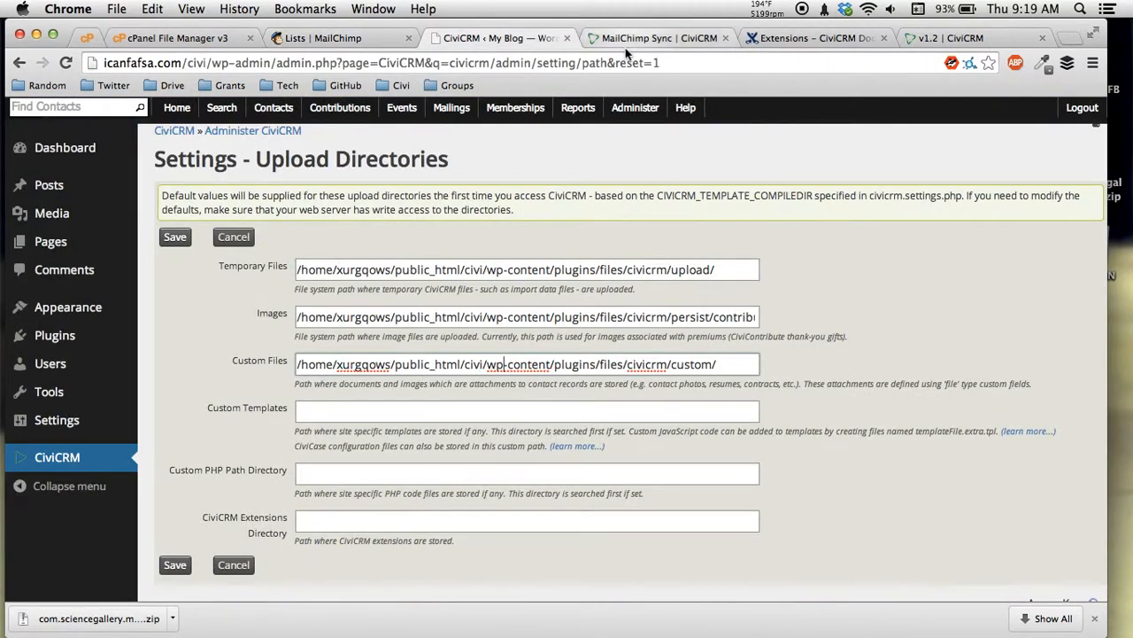
click(466, 519)
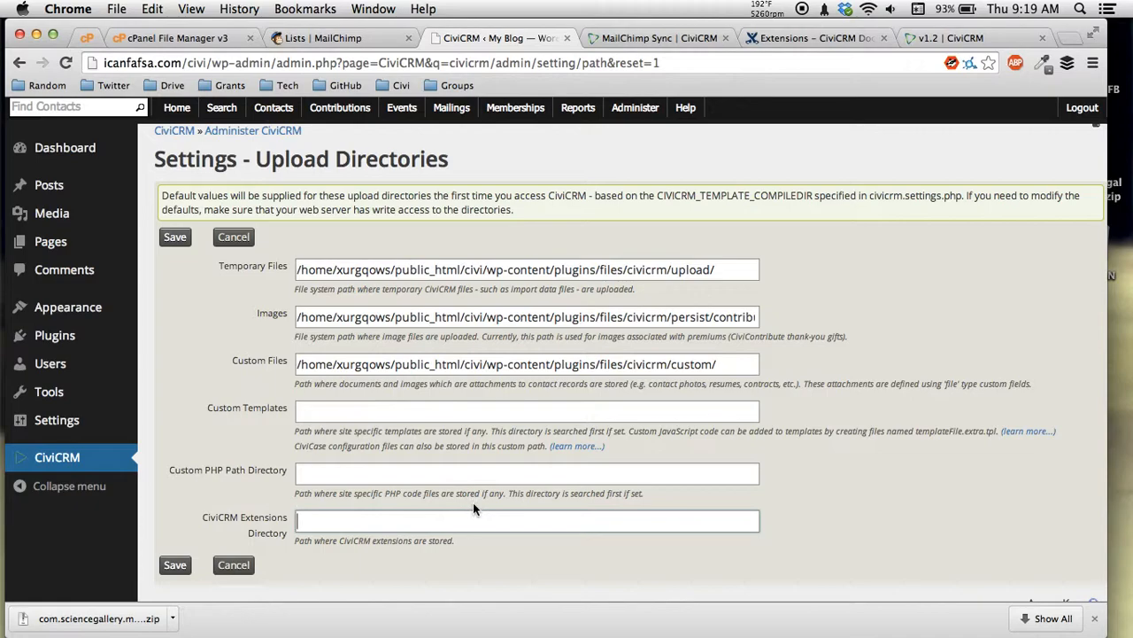
text(public_html/civi/wp-content/plugins/files/civicrm/custom_ext)
Prefix the CiviCRM Extensions Directory path with /home/xurgqows/ and save the Upload Directories settings.
click(300, 520)
text(/)
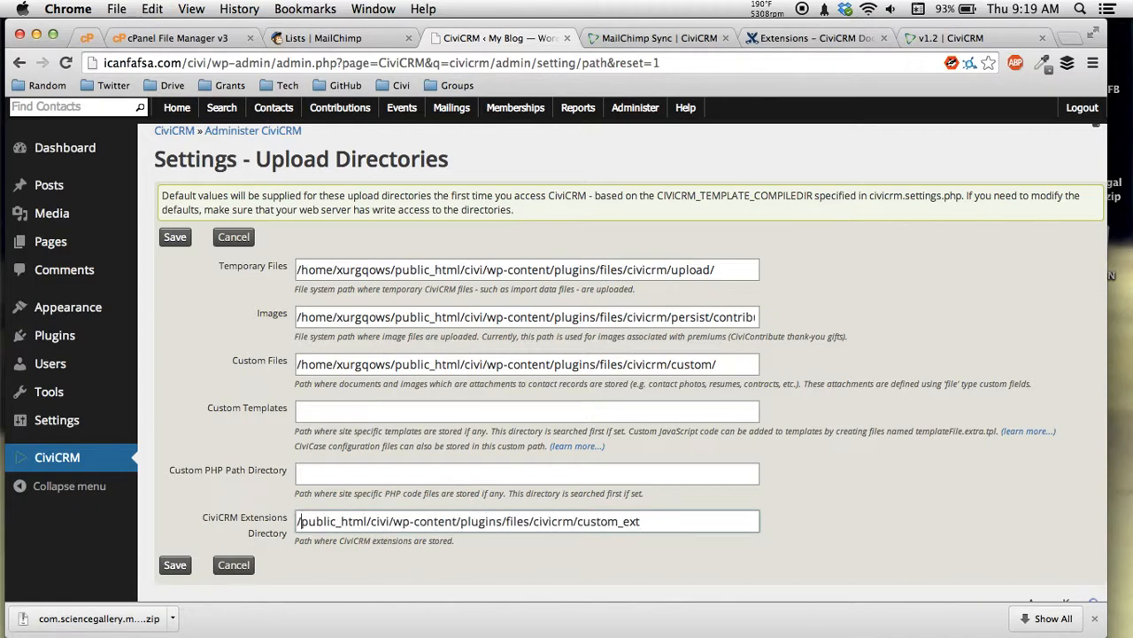
text(home/xurg)
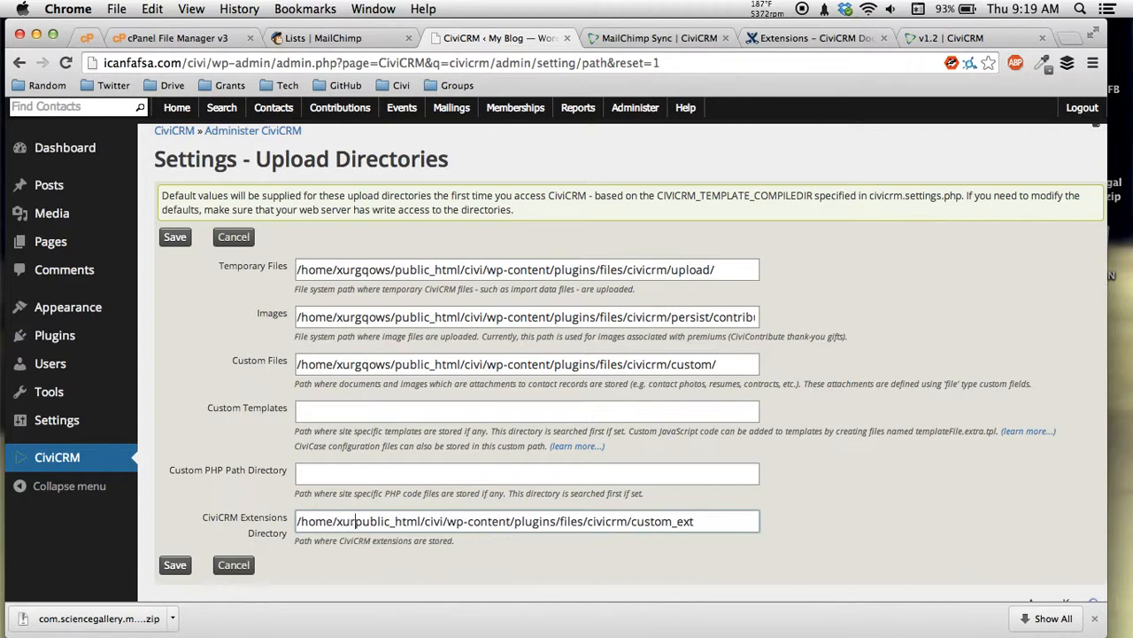
text(qows/)
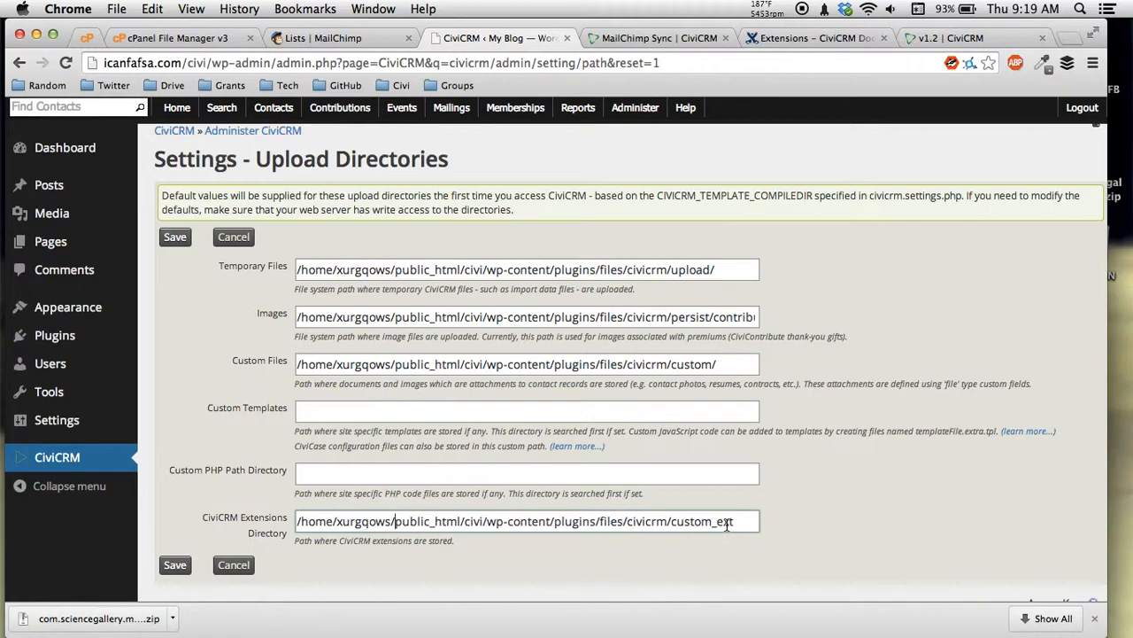
click(178, 566)
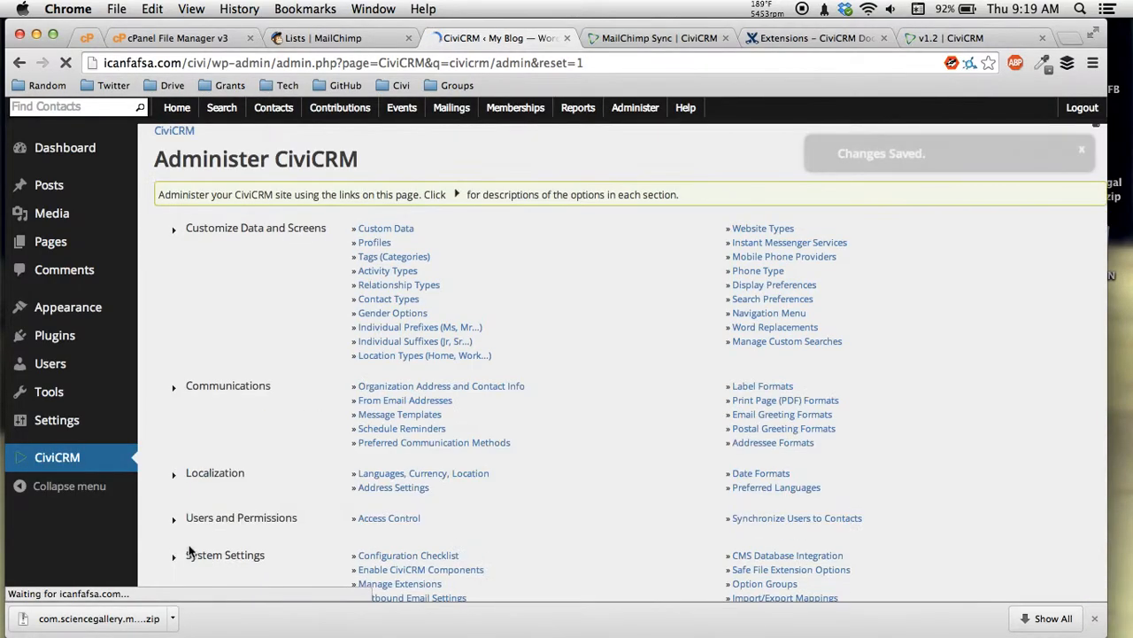
Open CiviCRM's Resource URLs settings and go to the empty Extension Resource URL field.
click(622, 109)
mouse_move(643, 204)
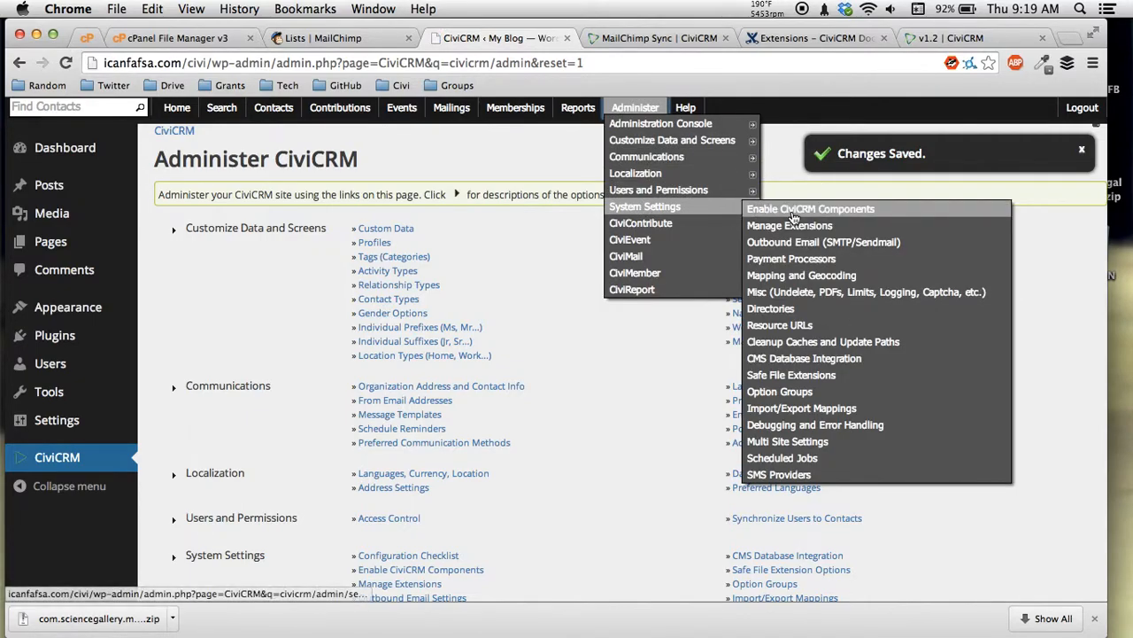
click(822, 325)
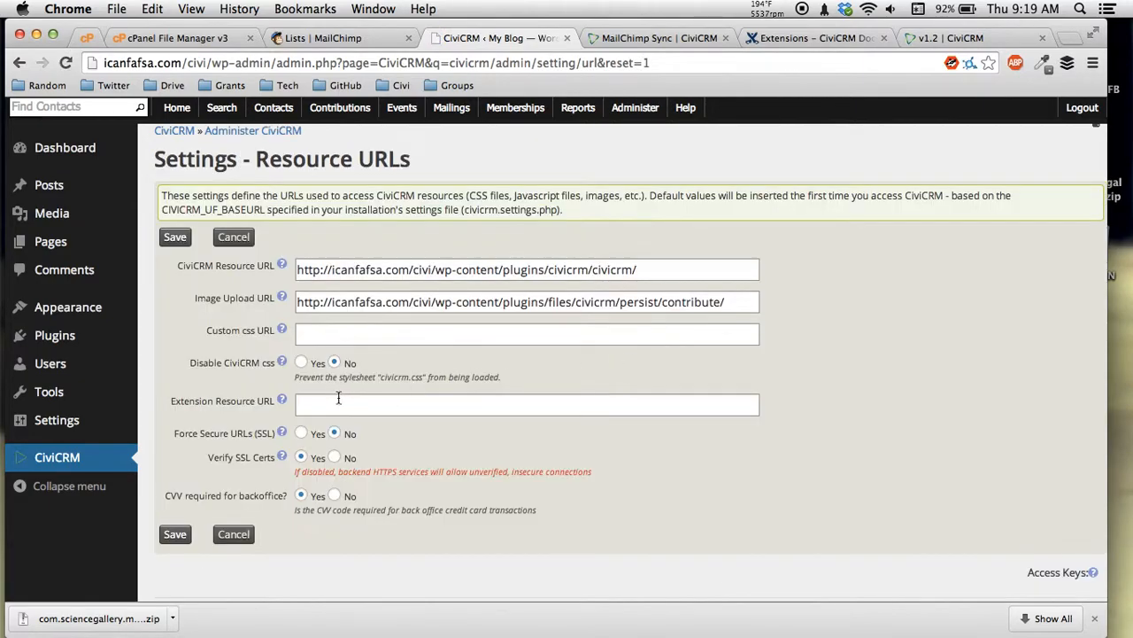
click(338, 402)
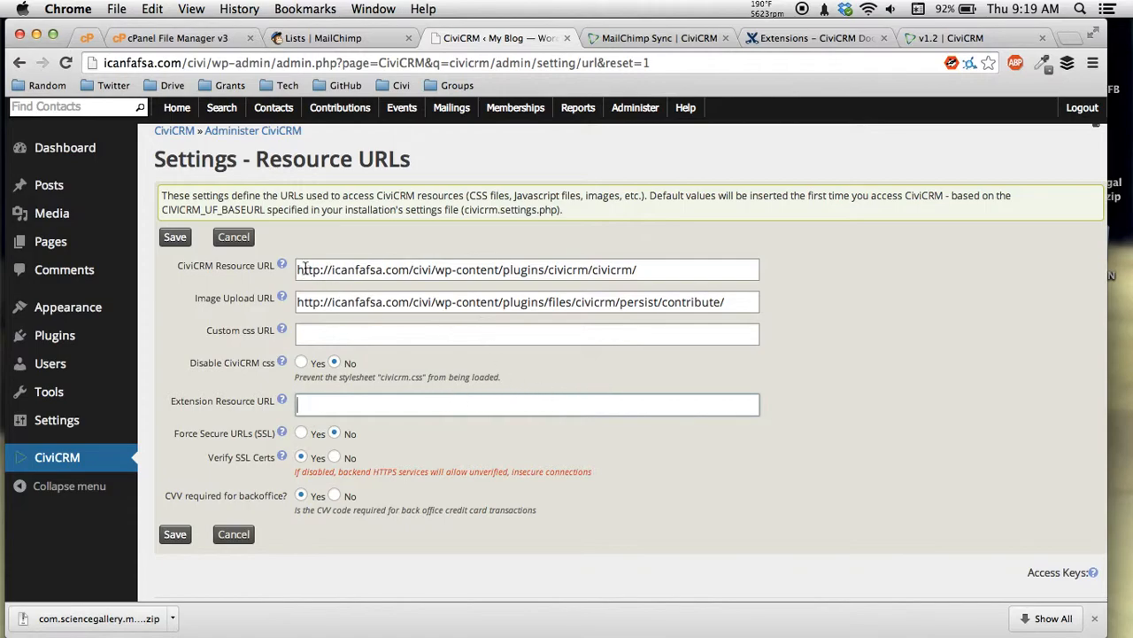
drag(298, 271, 632, 279)
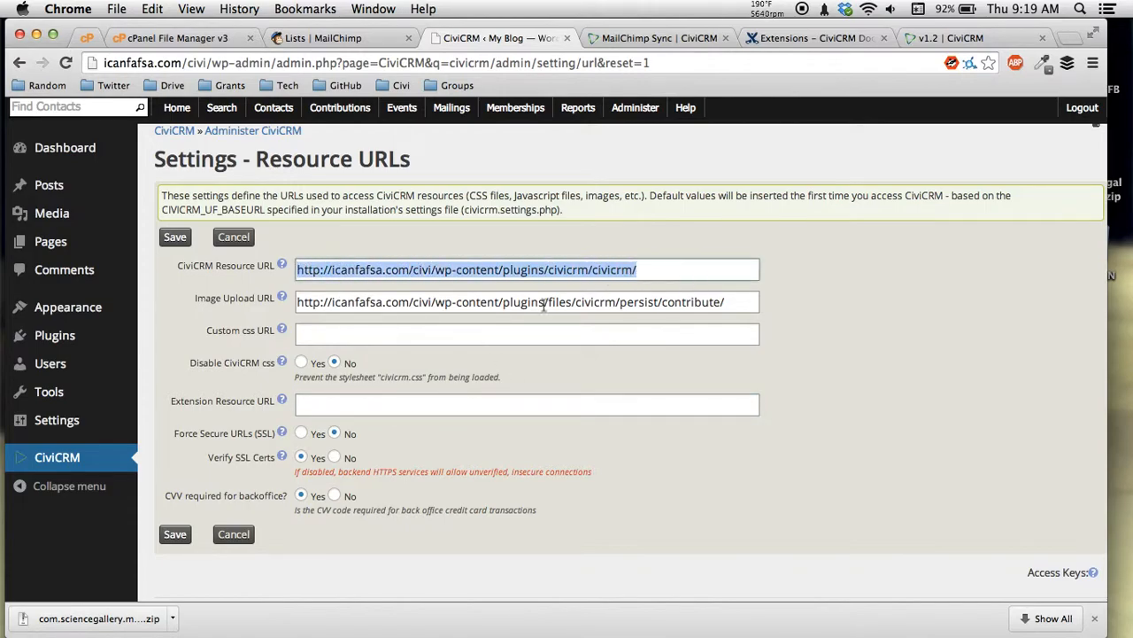
click(322, 271)
double_click(311, 272)
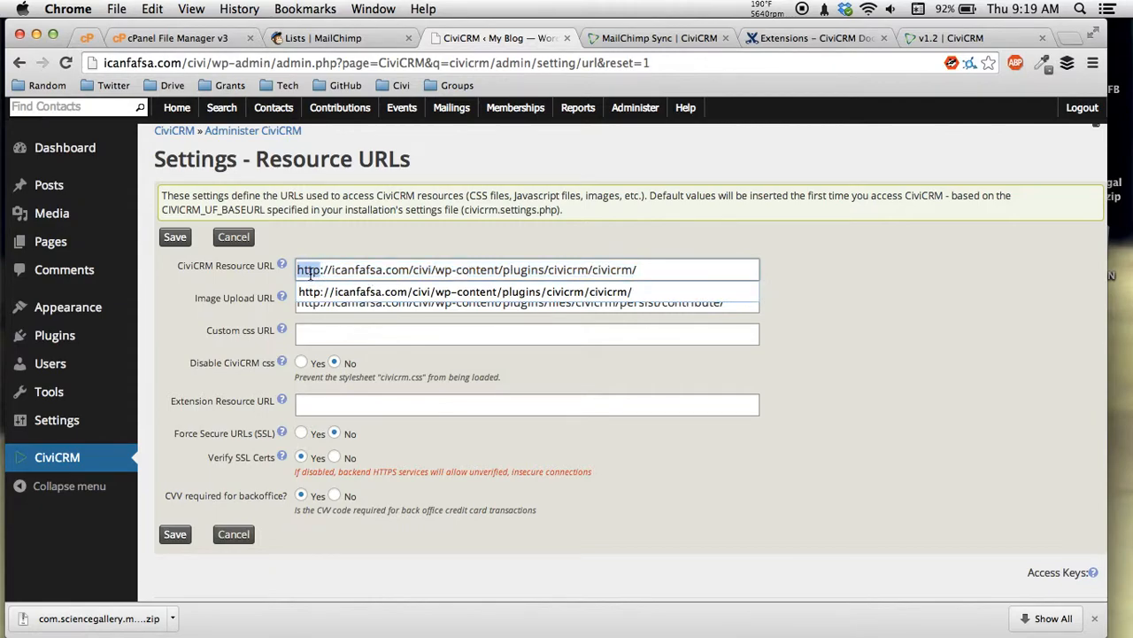
click(515, 271)
drag(643, 271, 301, 271)
click(581, 271)
click(306, 271)
drag(549, 271, 259, 274)
key(super+c)
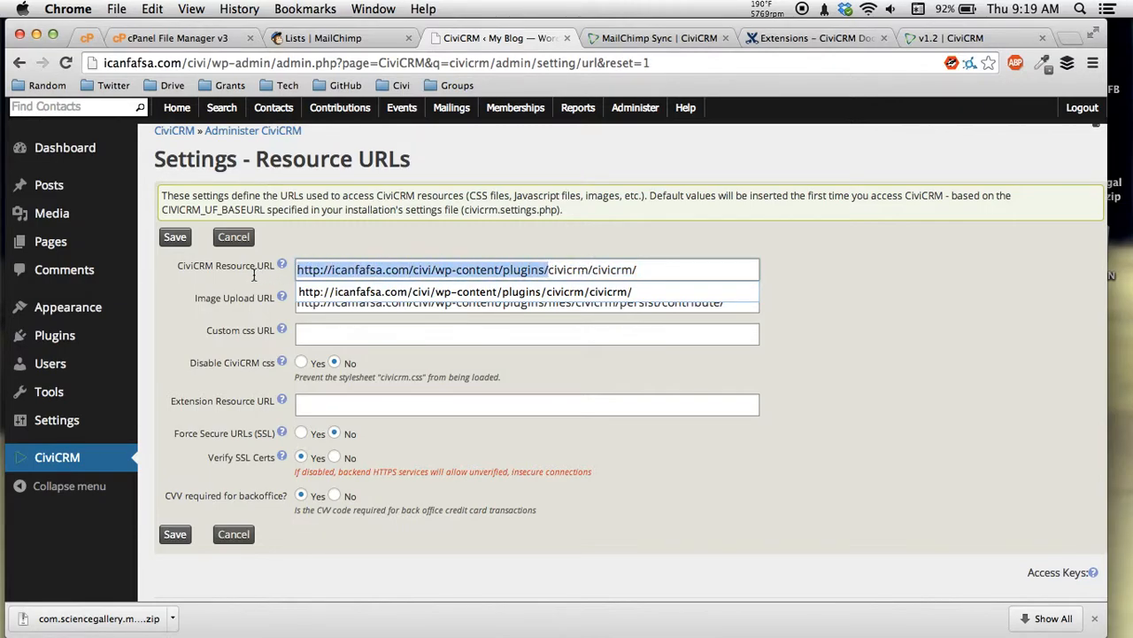
click(353, 404)
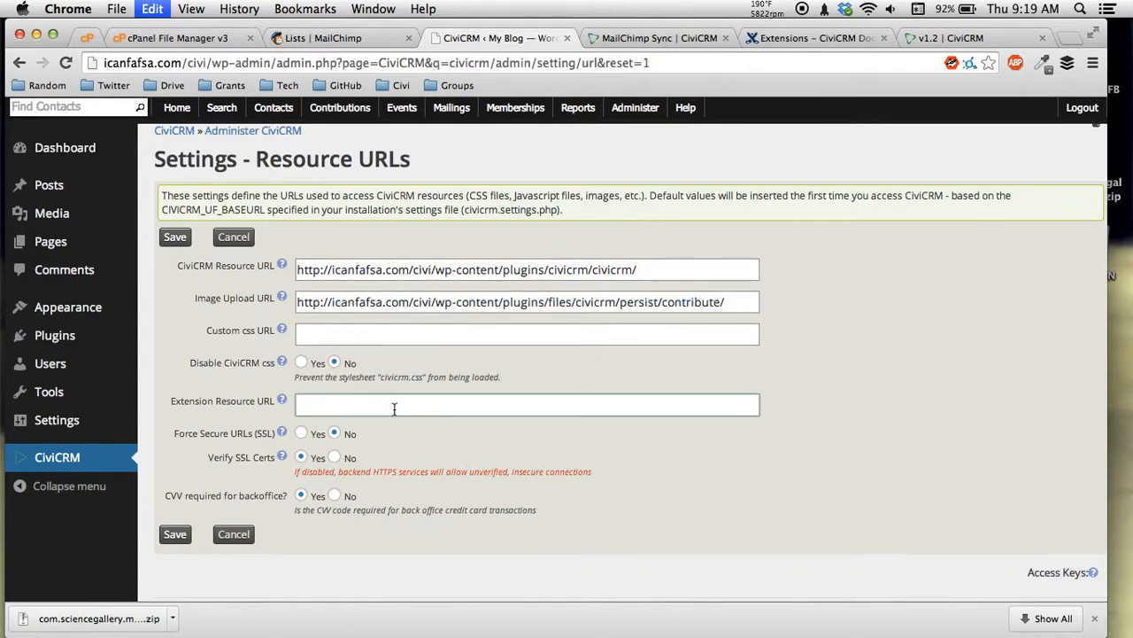
key(super+v)
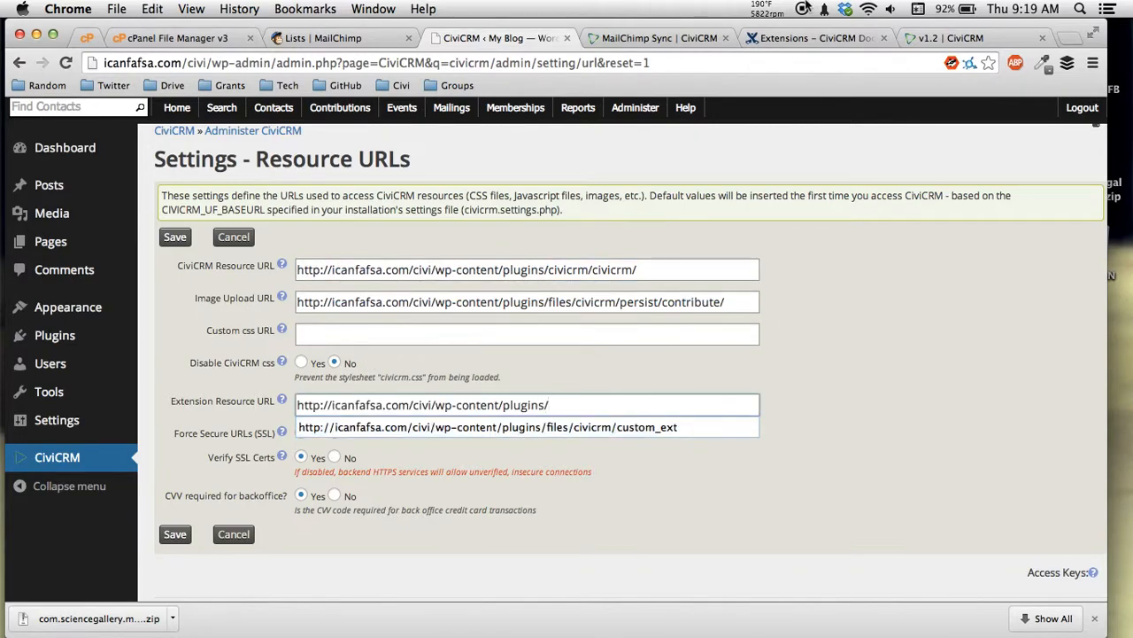
Copy files/civicrm/custom_ext from the File Manager path, append it to the Extension Resource URL and save the settings.
click(302, 38)
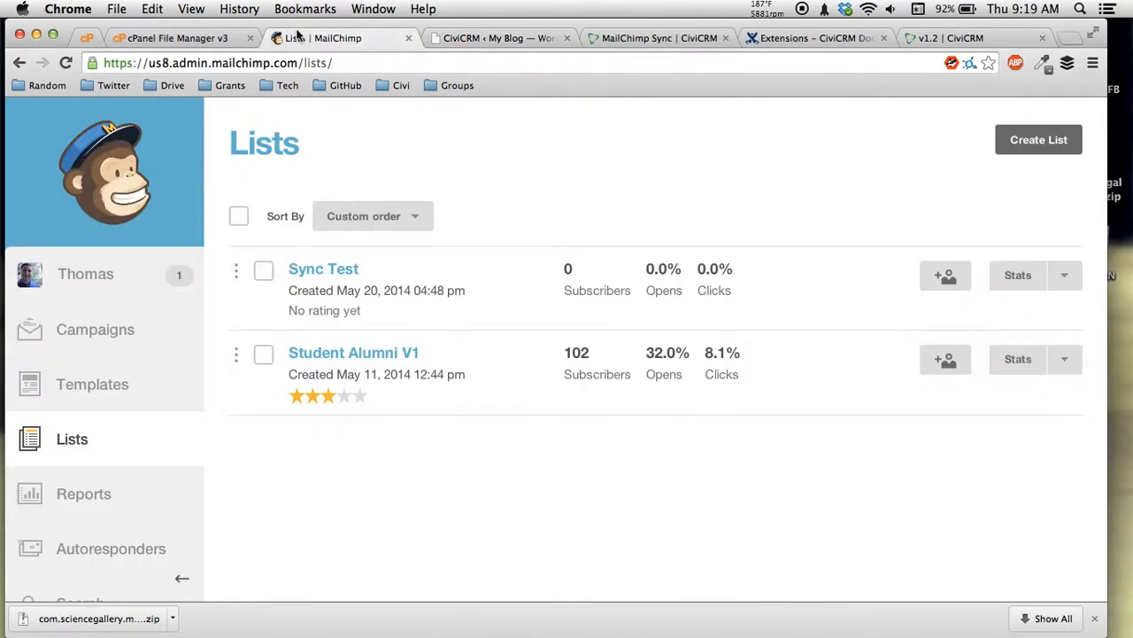
click(177, 39)
click(177, 199)
text(/civicrm/custom_ext)
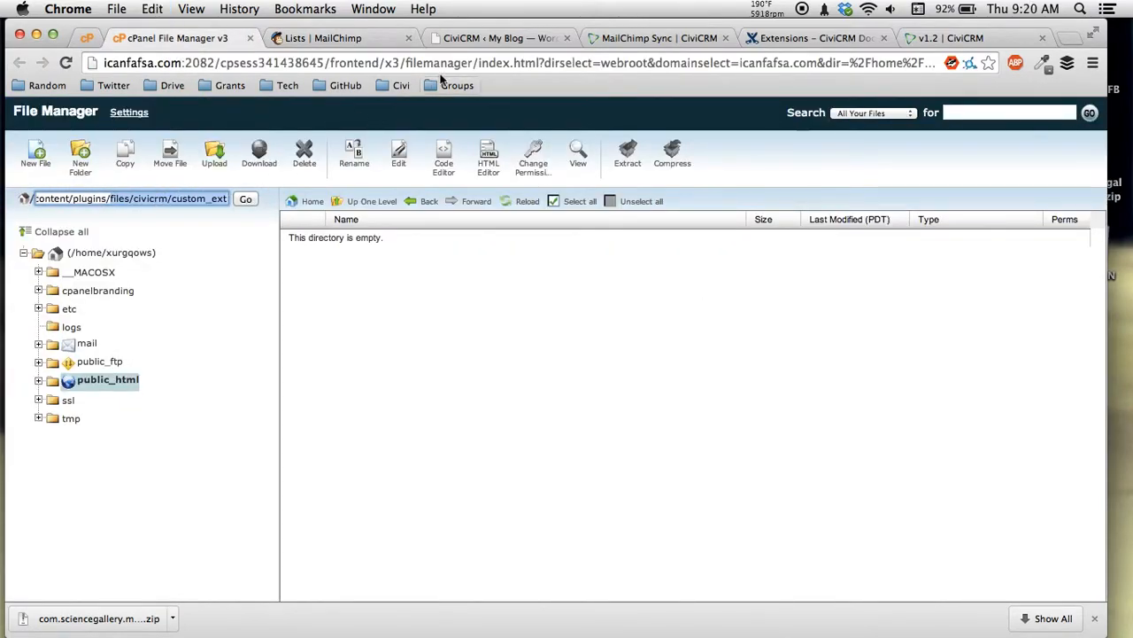
click(460, 37)
text(files/civicrm/custom_ext)
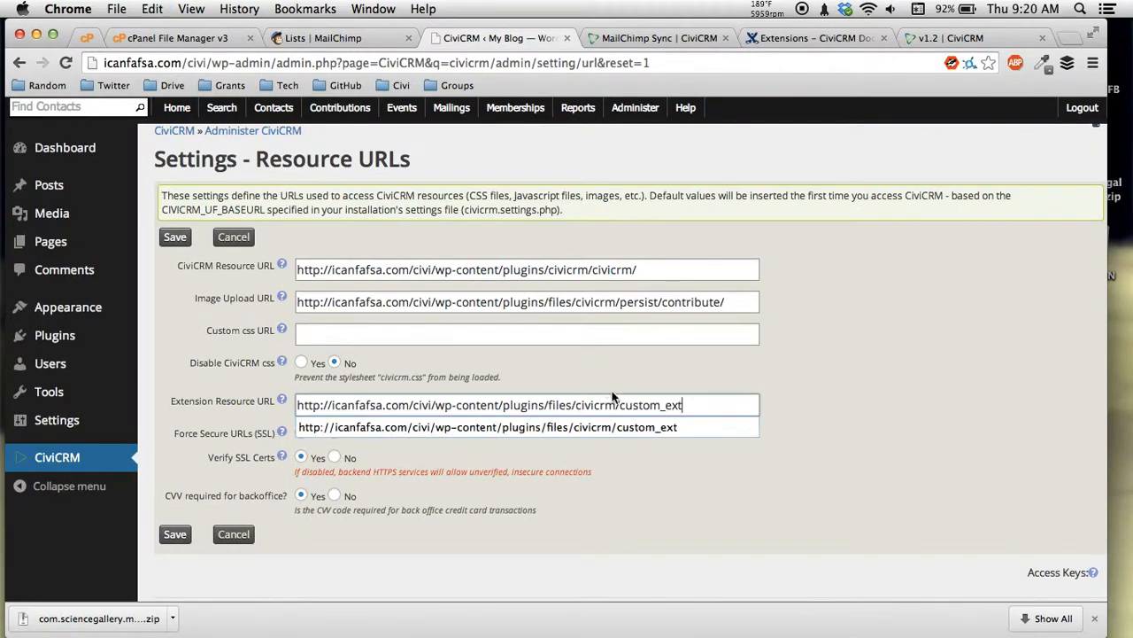
click(548, 478)
click(177, 536)
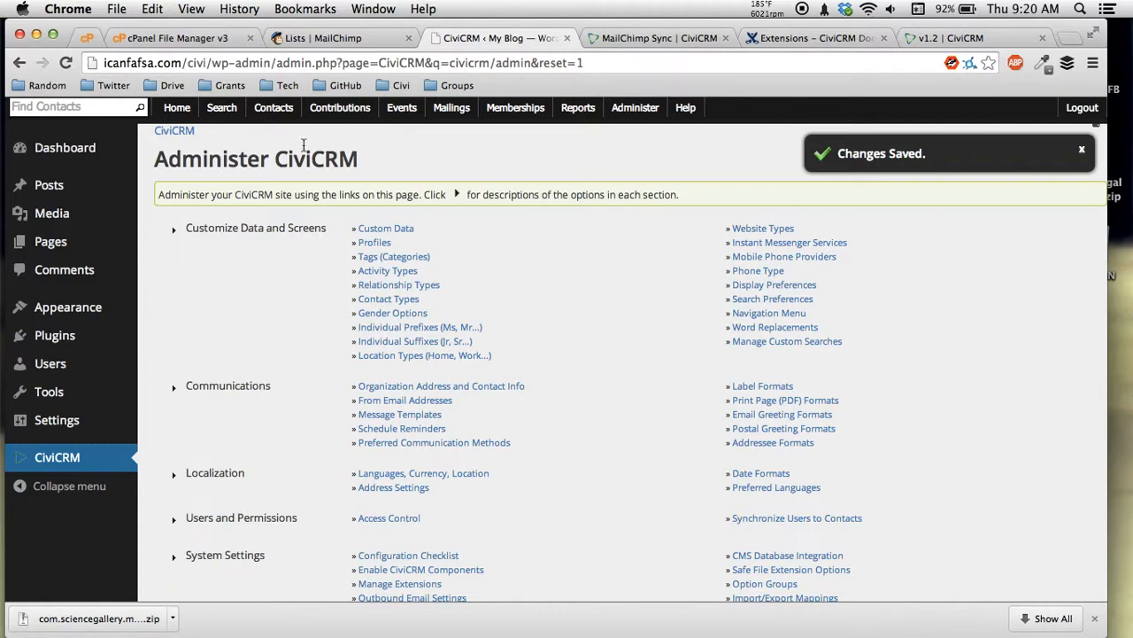
Dismiss the browser's downloads bar, return to the File Manager and check that its current path ends in files/civicrm/custom_ext.
click(1094, 618)
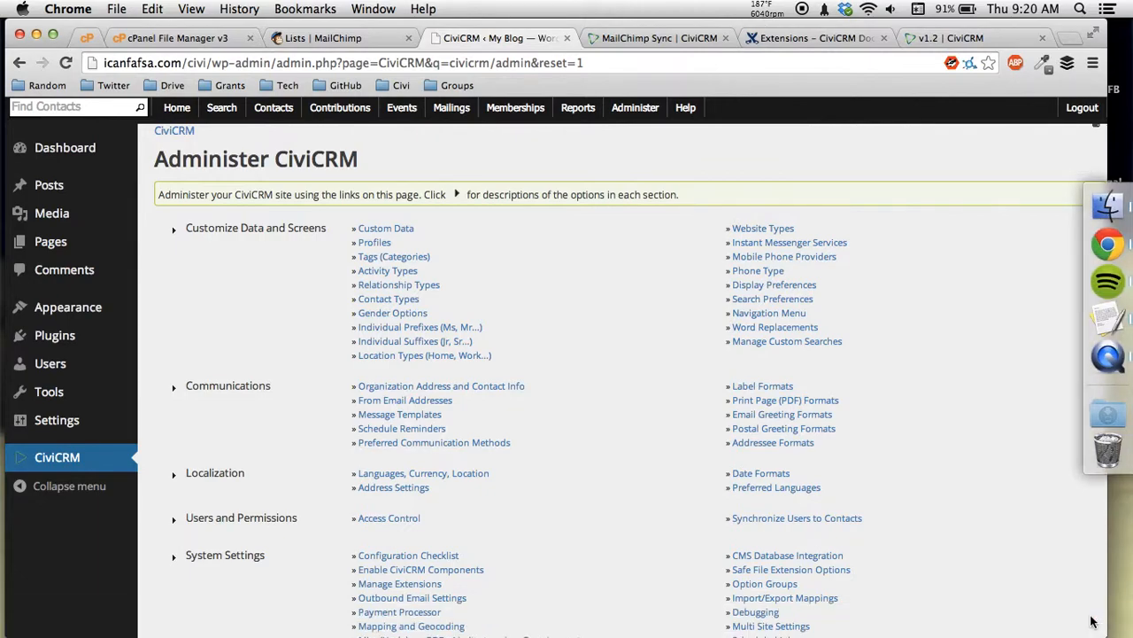
click(171, 39)
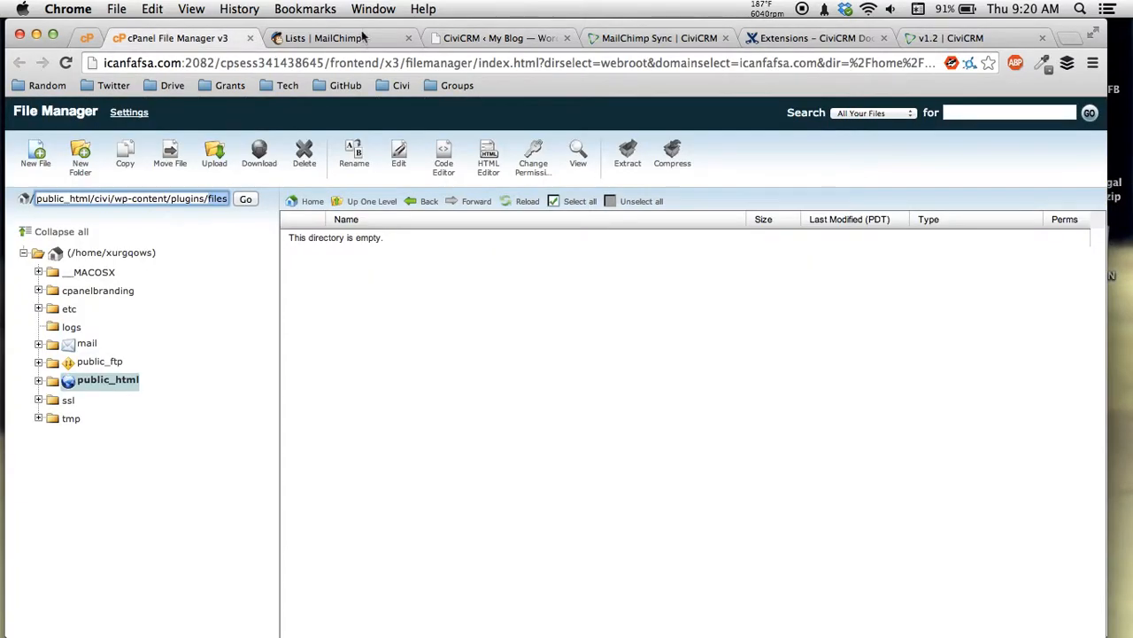
click(375, 264)
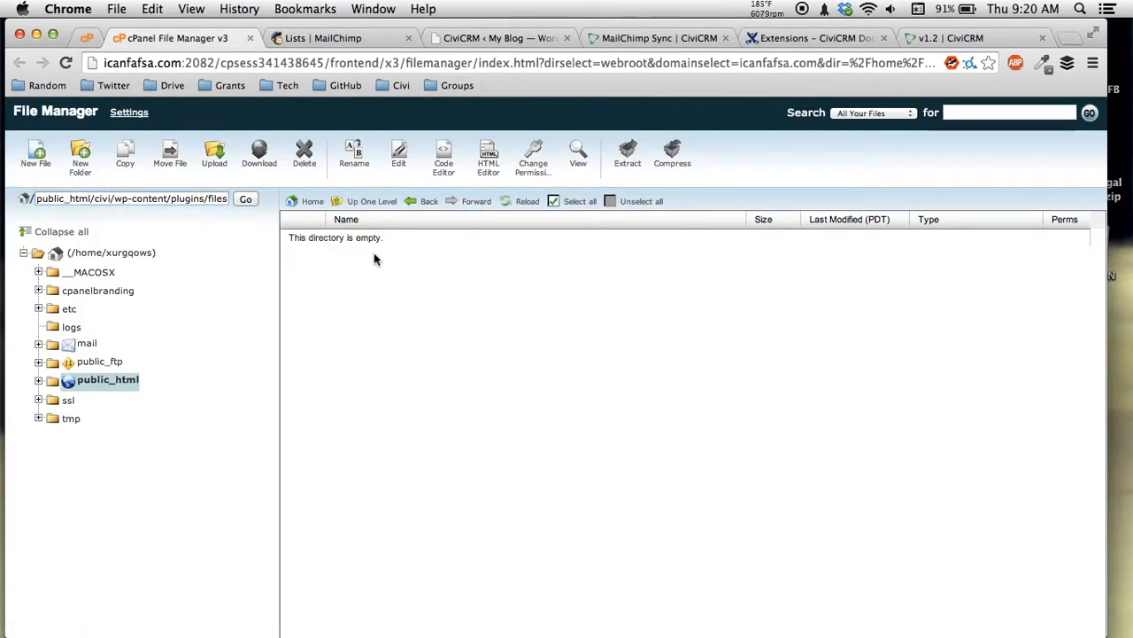
click(213, 202)
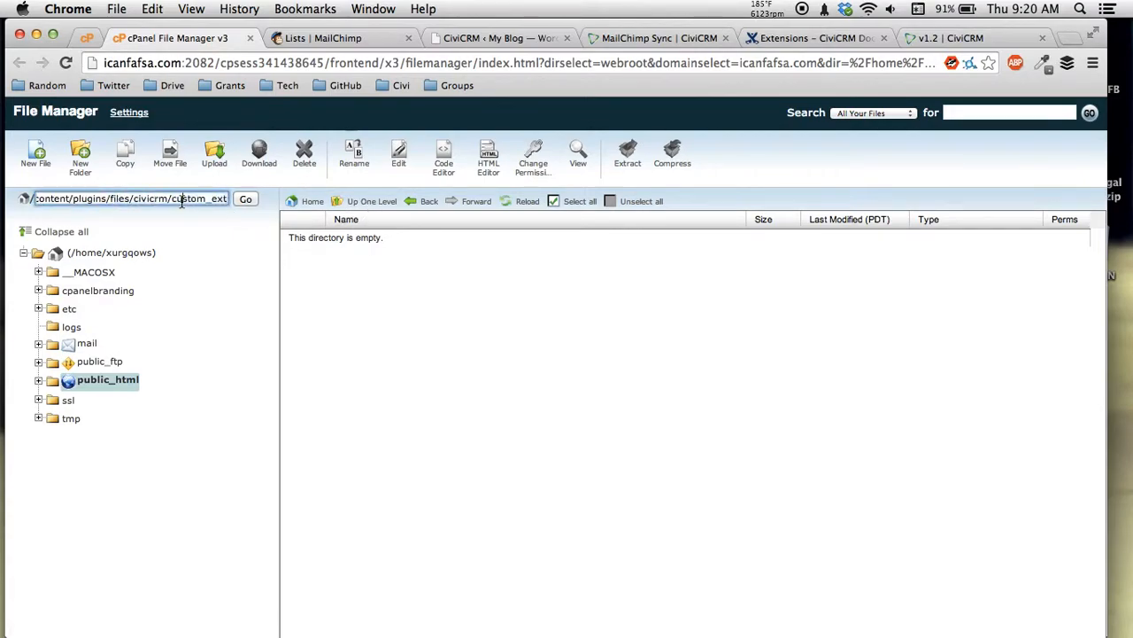
Upload com.sciencegallery.mailchimp-1.2.zip from the desktop into custom_ext, return to that folder and select the archive.
click(219, 162)
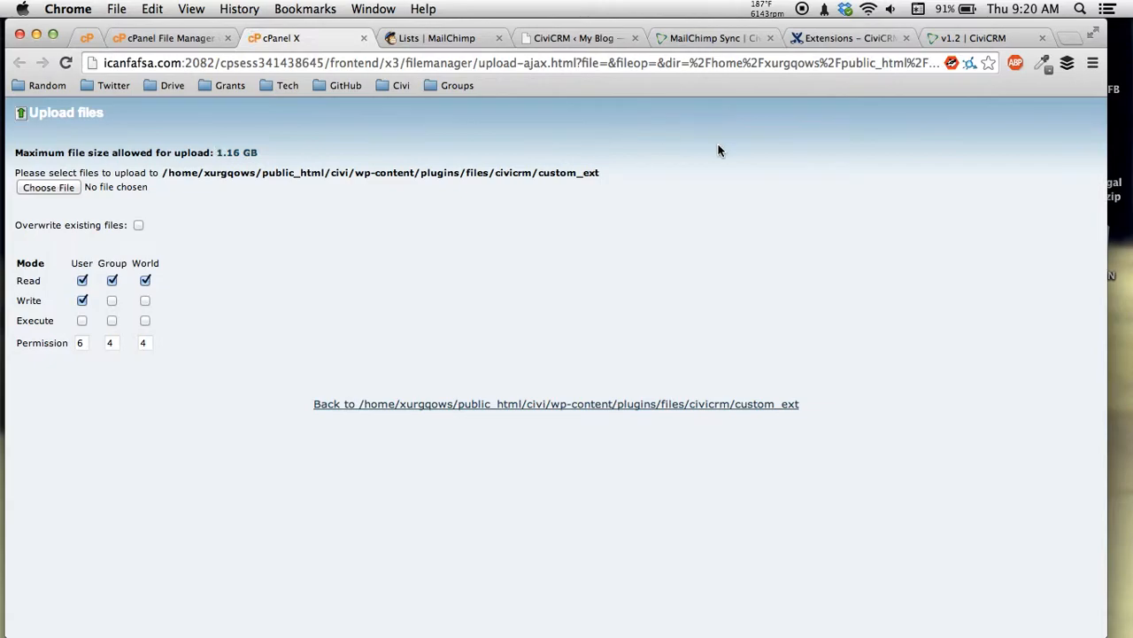
key(F11)
drag(1082, 146, 64, 187)
key(F11)
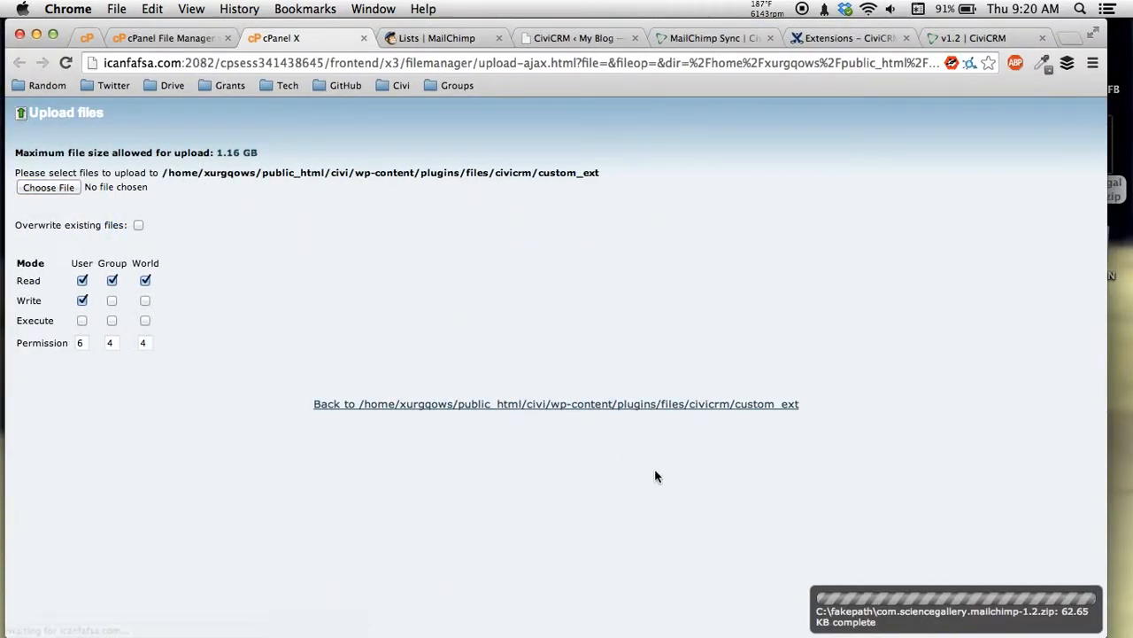
click(591, 405)
click(476, 242)
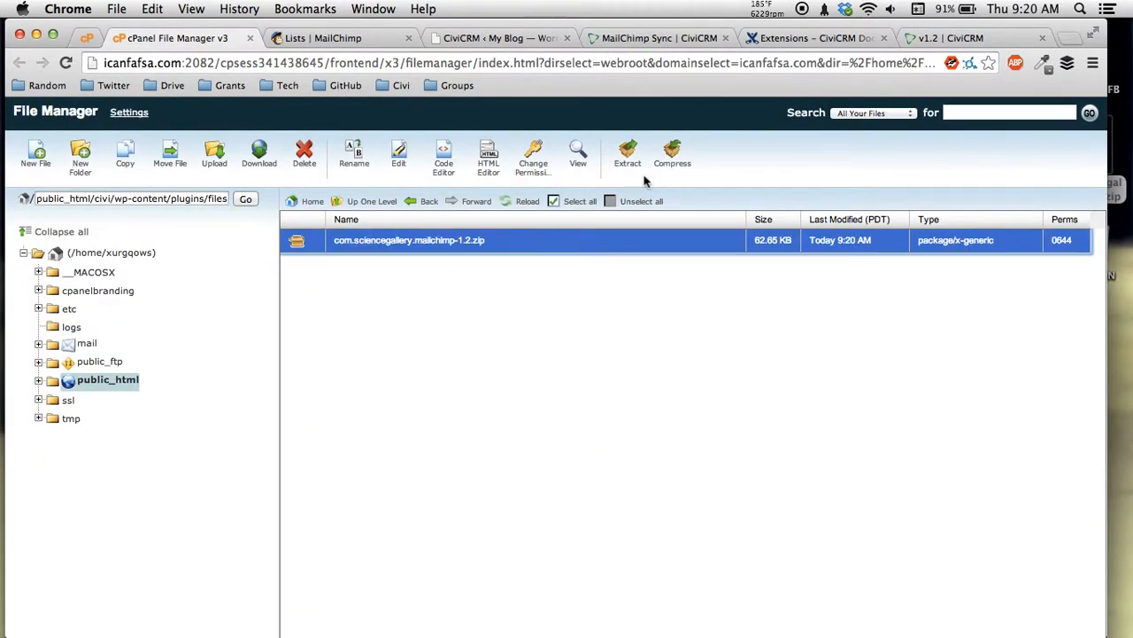
Extract com.sciencegallery.mailchimp-1.2.zip into the custom_ext folder and reload the file listing.
click(641, 157)
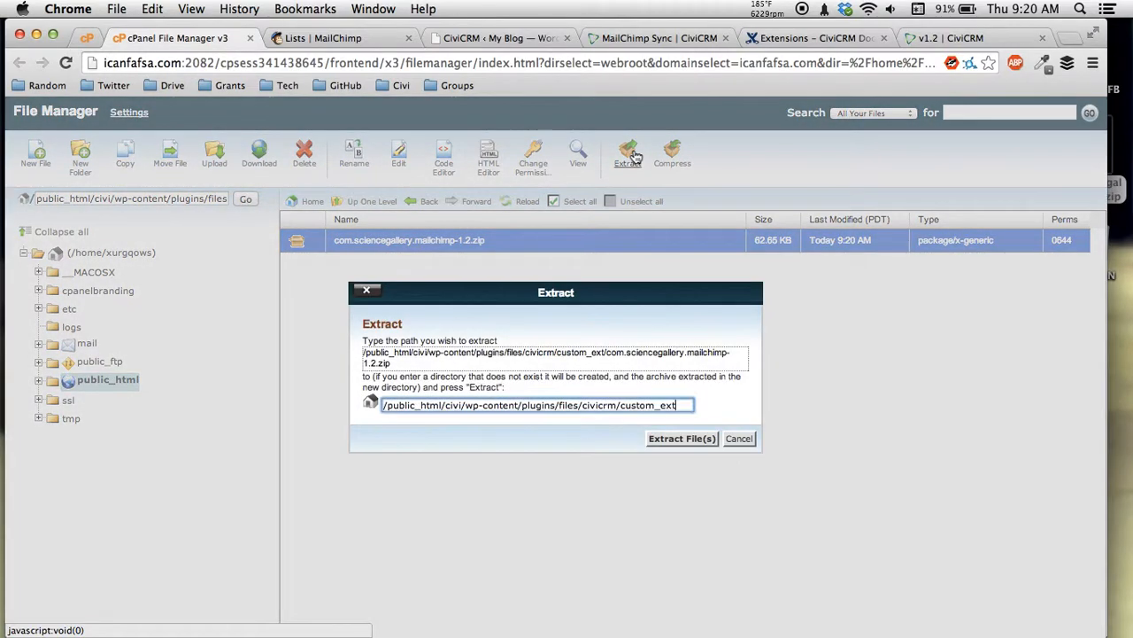
click(683, 436)
scroll(815, 496, down, 10)
click(823, 538)
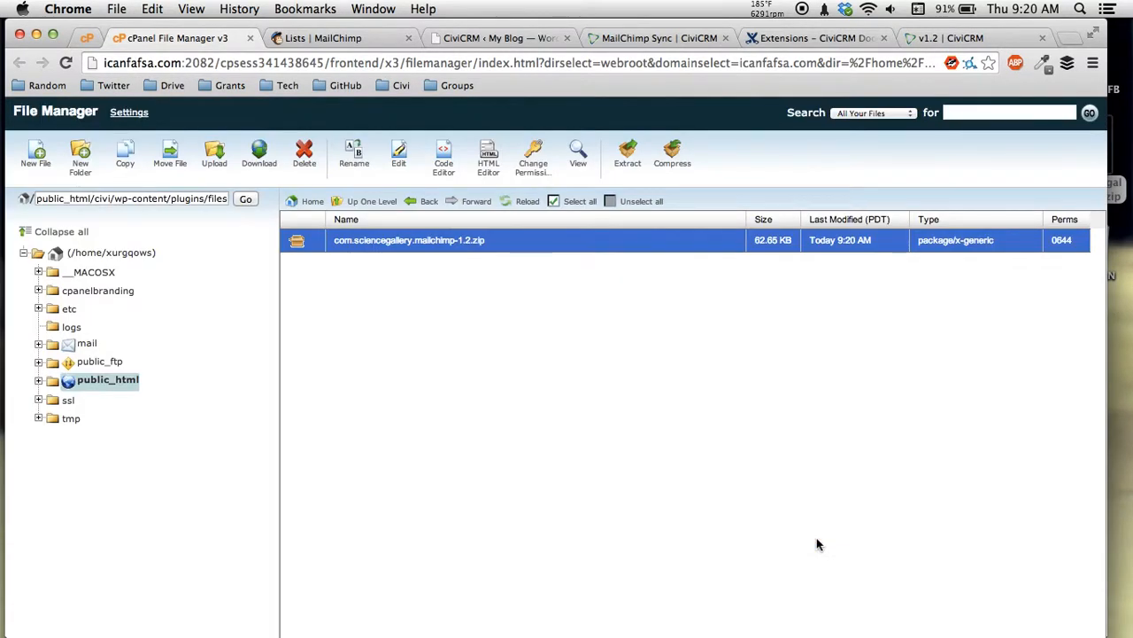
click(525, 202)
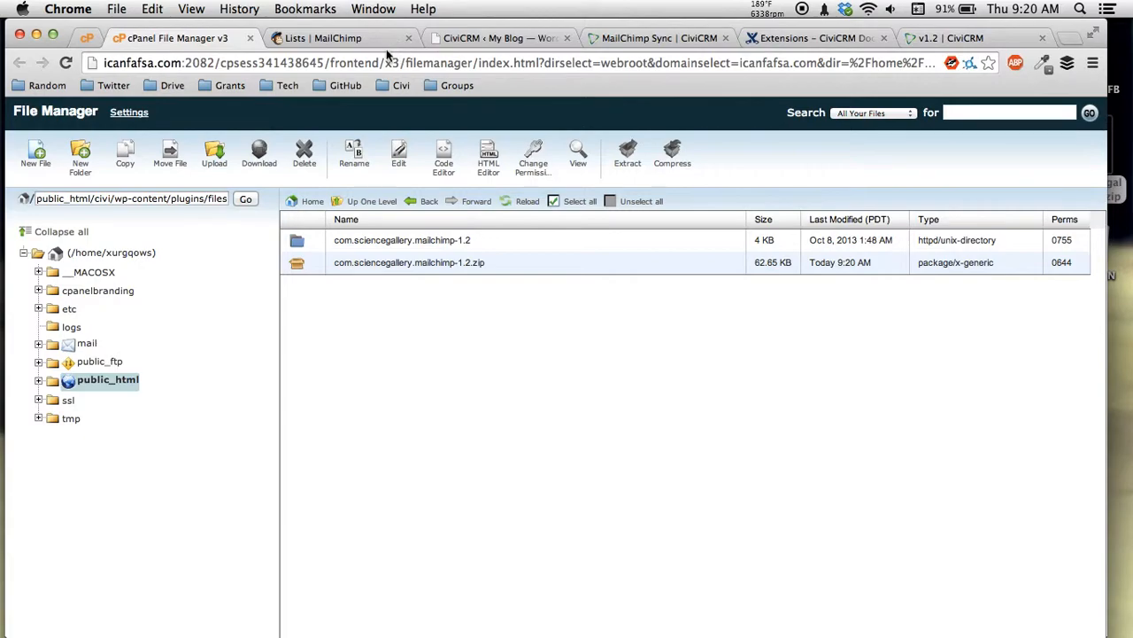
Go to Manage Extensions in CiviCRM, refresh the extension list and install the MailChimp Integration extension.
click(483, 38)
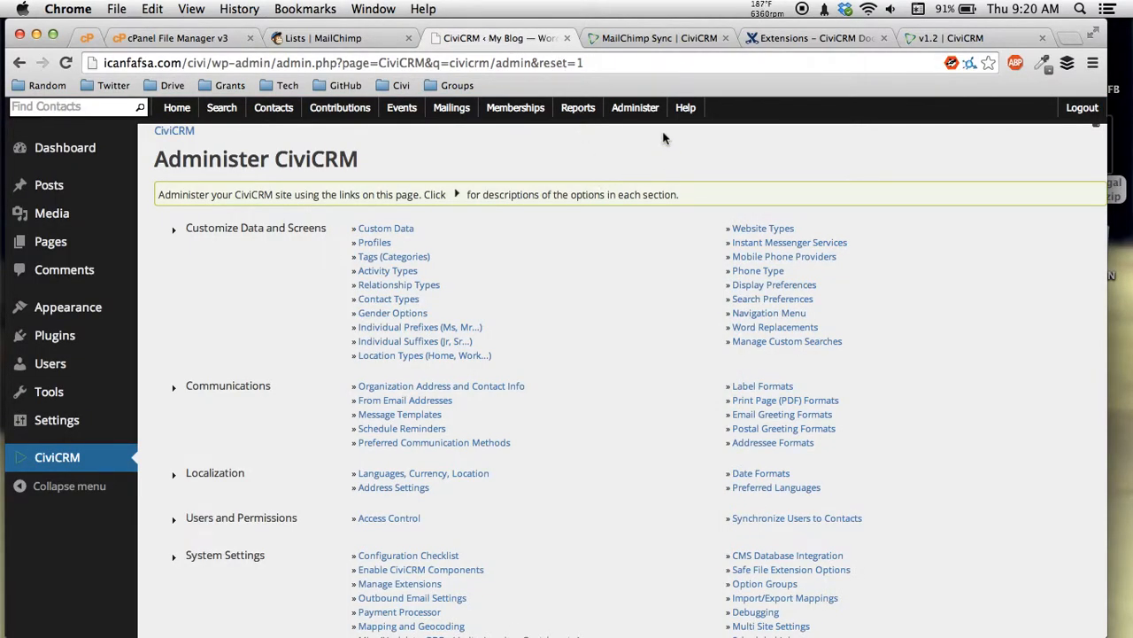
click(642, 108)
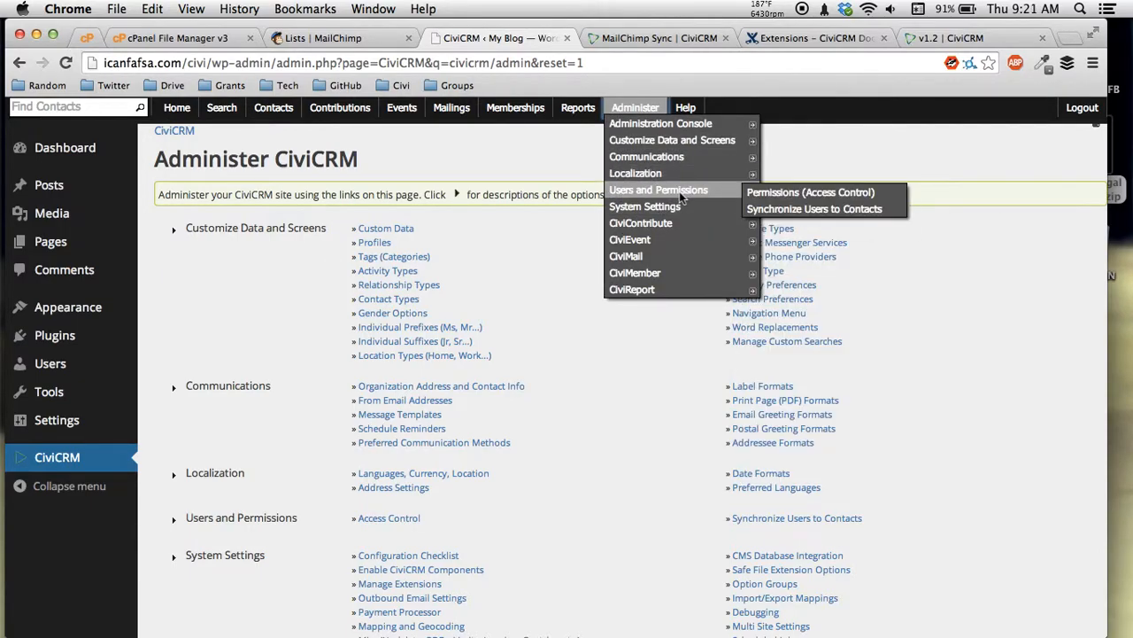
mouse_move(681, 206)
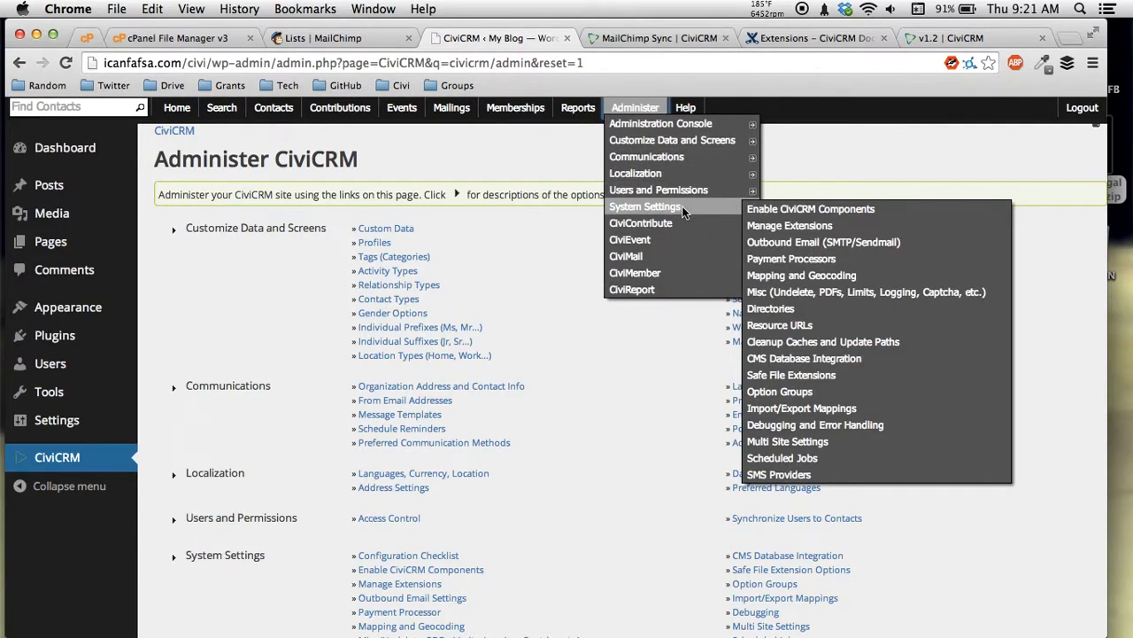
click(839, 229)
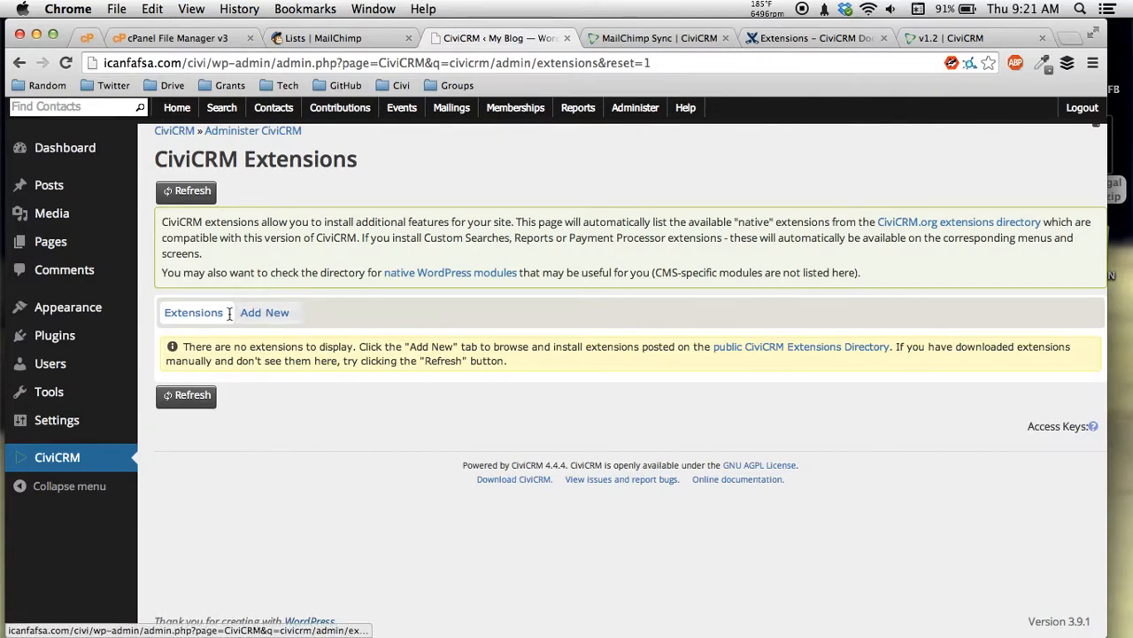
click(203, 400)
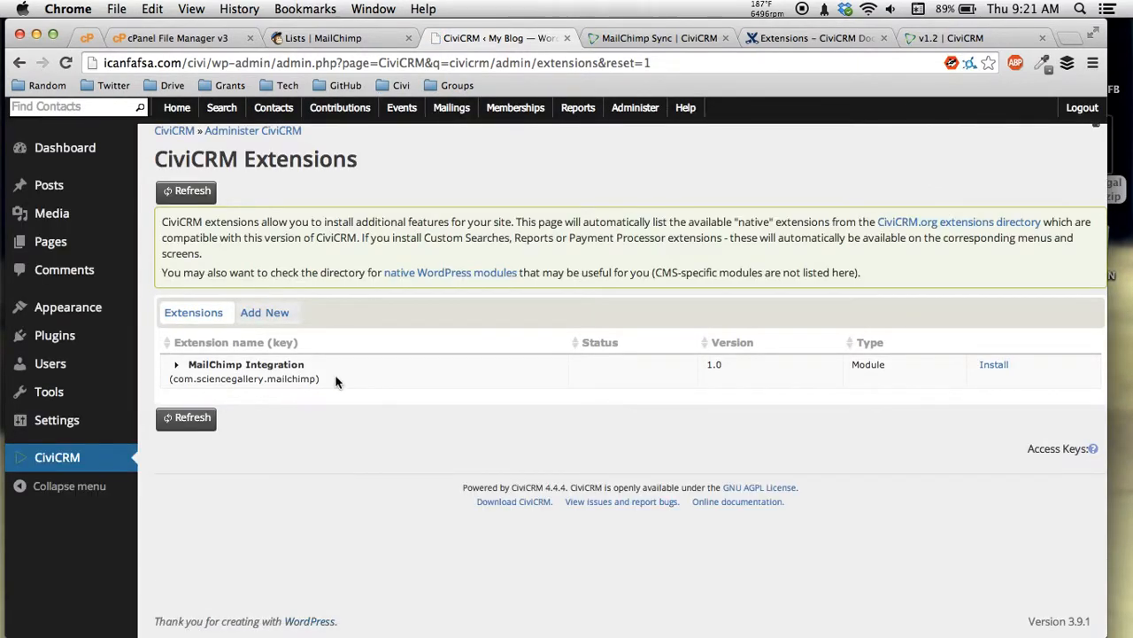
click(994, 367)
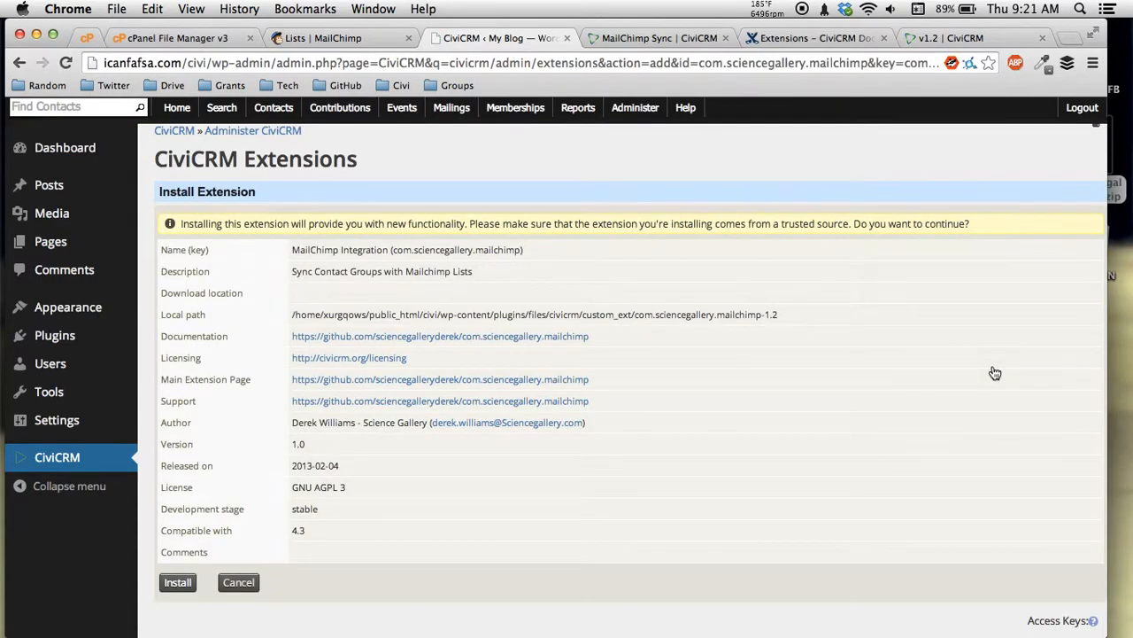
click(181, 583)
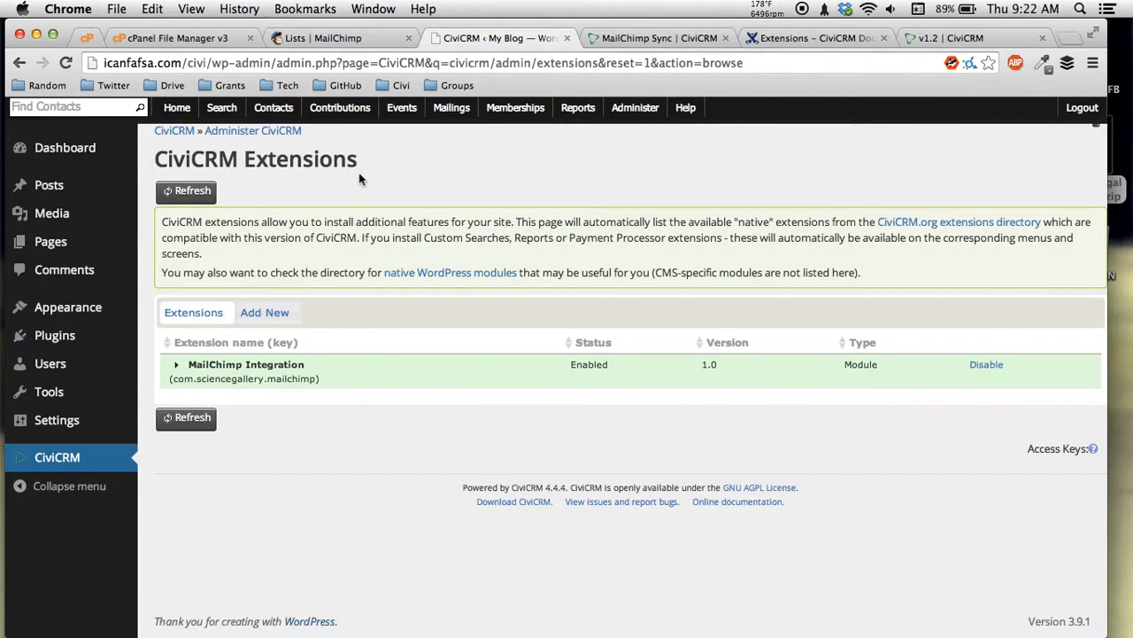
Check the list names in MailChimp, return to CiviCRM and start a new contact group named Sync Test.
click(351, 41)
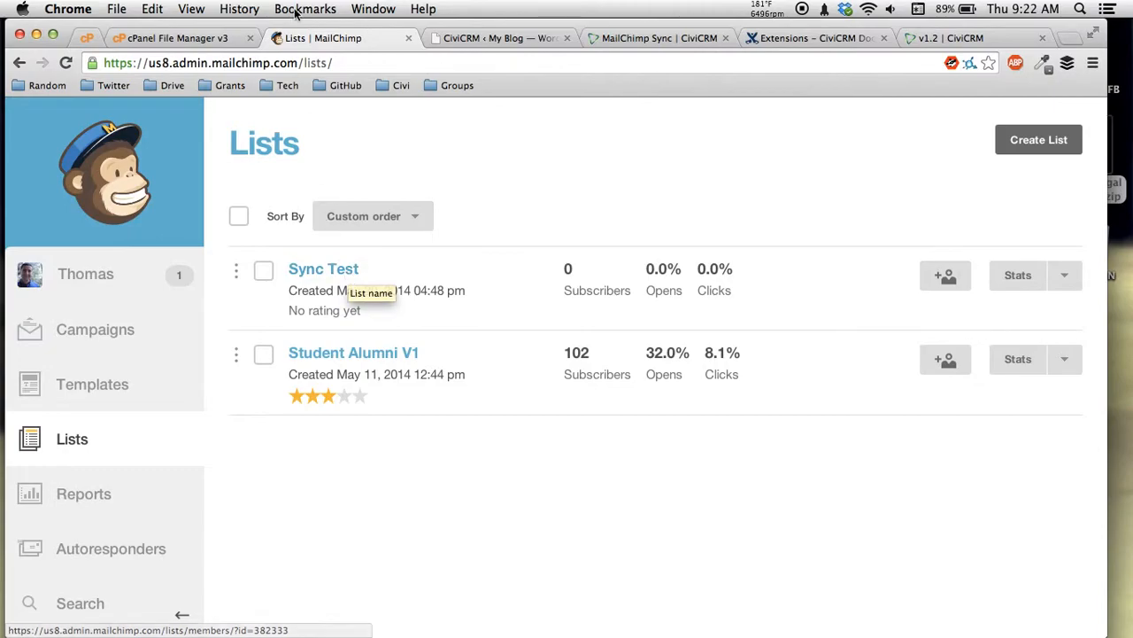
click(492, 38)
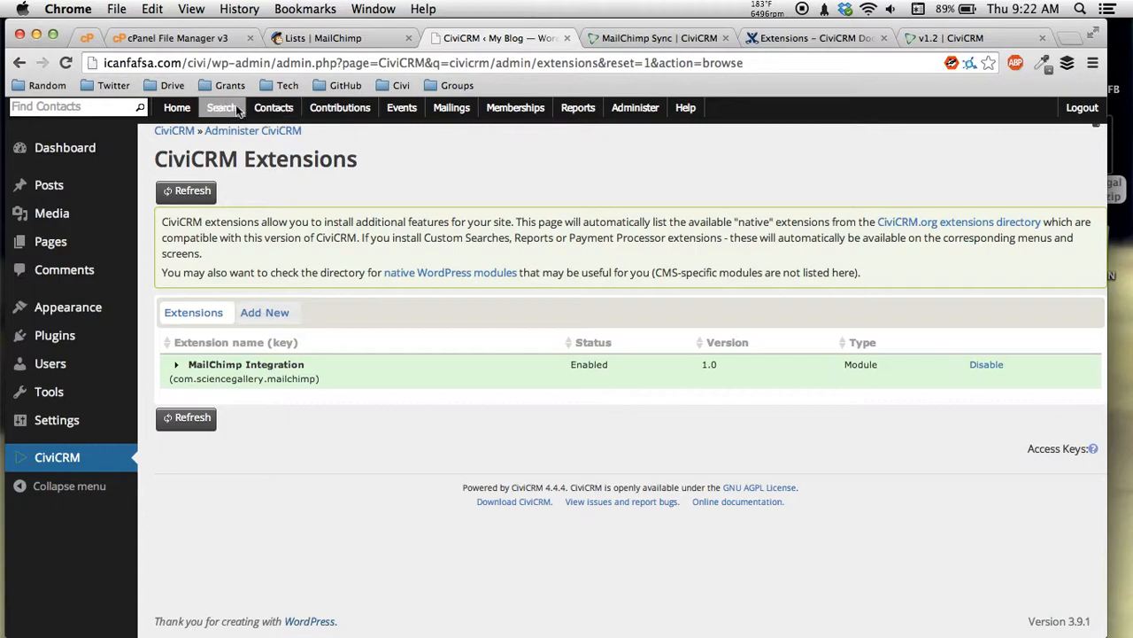
mouse_move(274, 107)
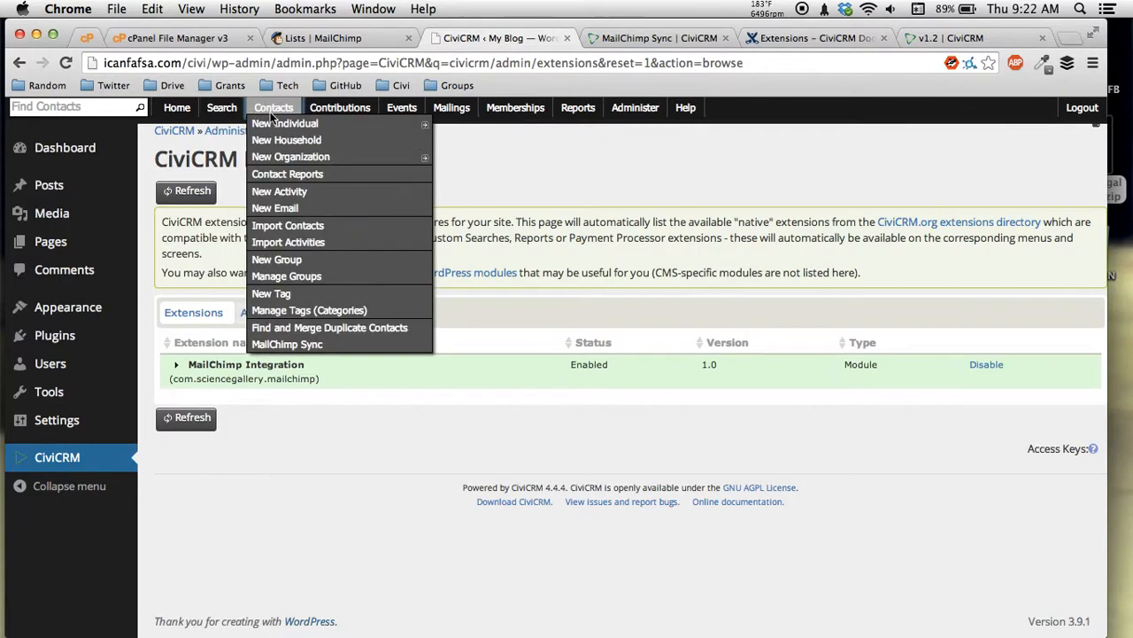
click(323, 265)
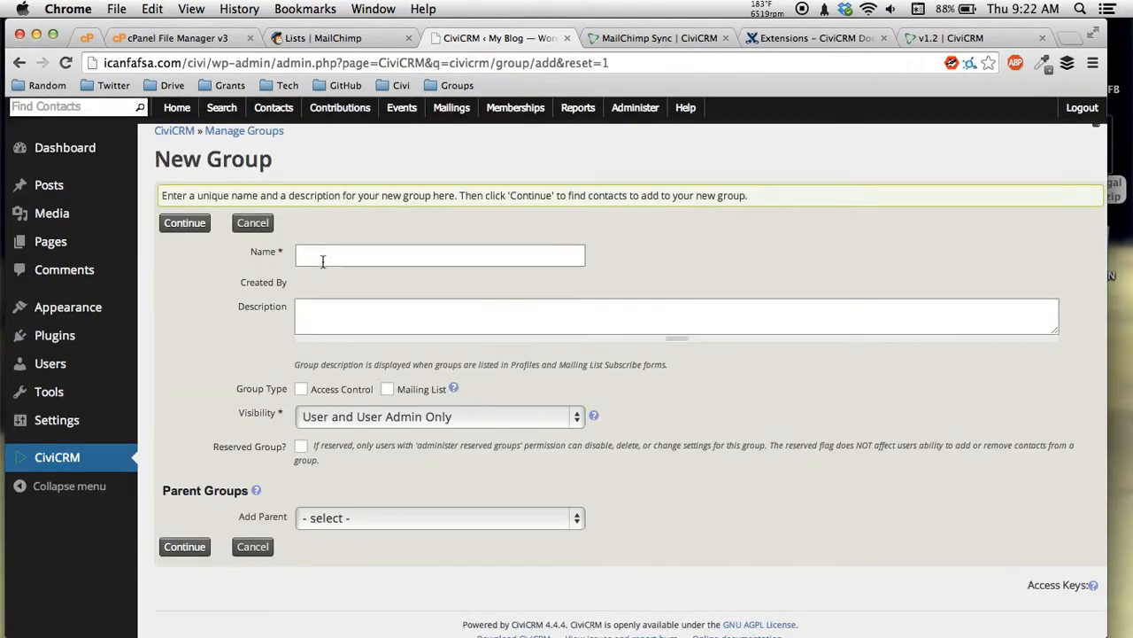
click(324, 261)
text(Sync)
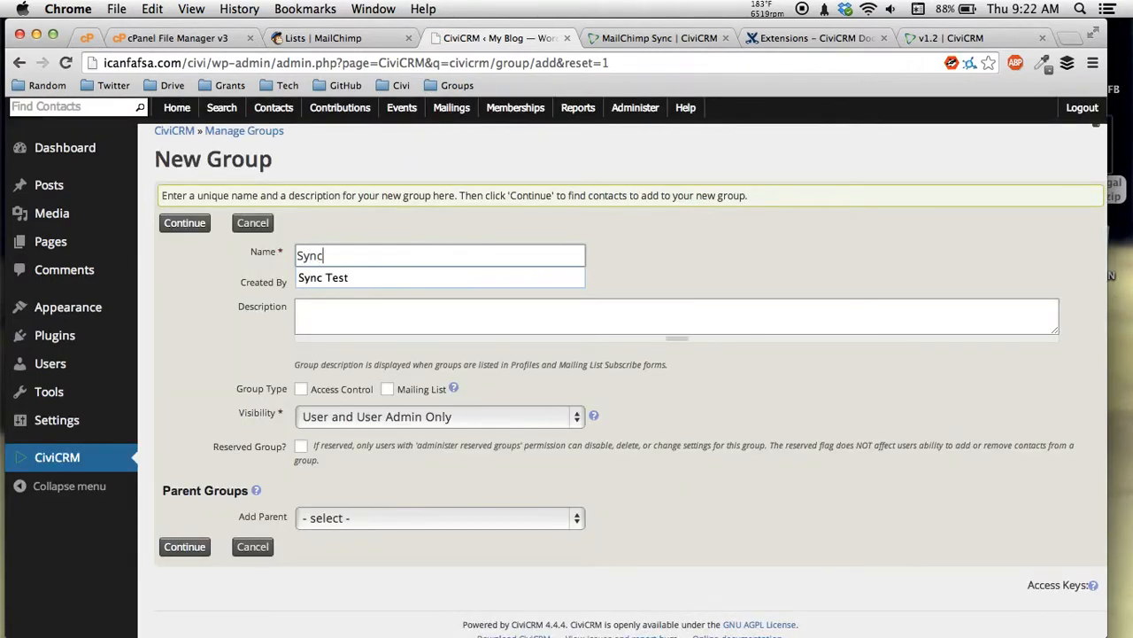
text( Test)
Give the group the description "A test of the sync", set its type to Mailing List and save it.
click(336, 312)
text(A test of the sync)
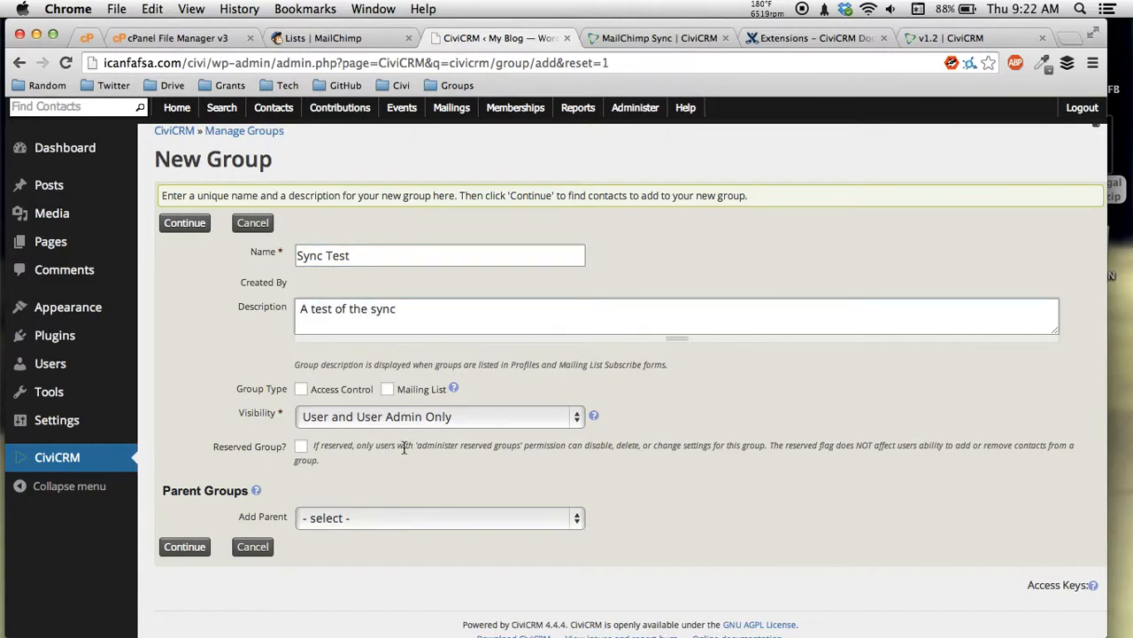
click(387, 389)
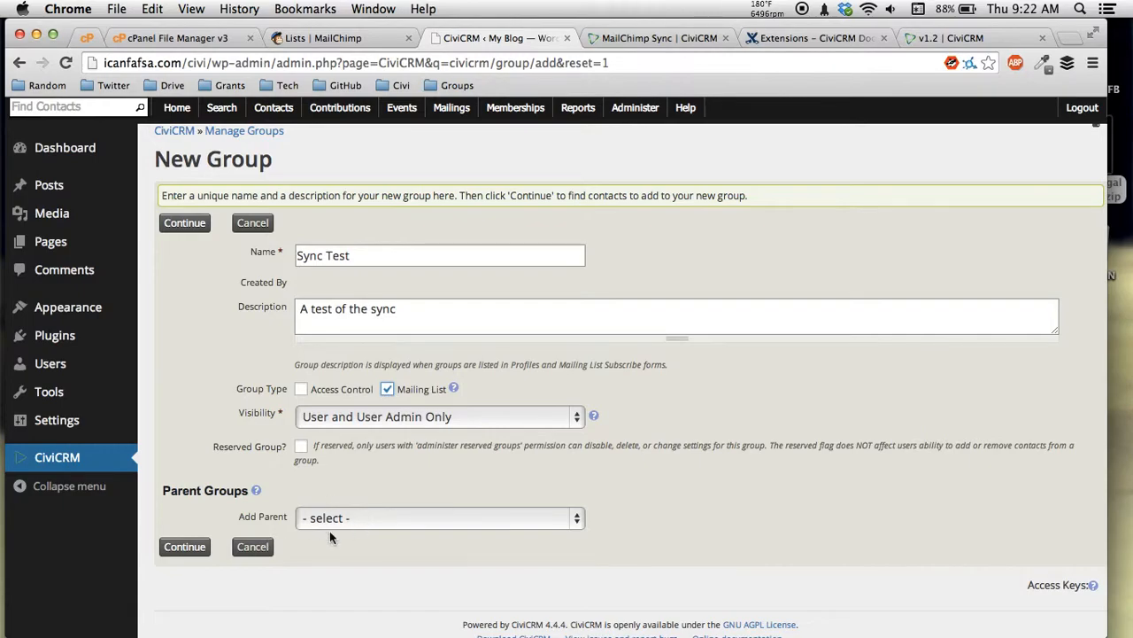
click(181, 549)
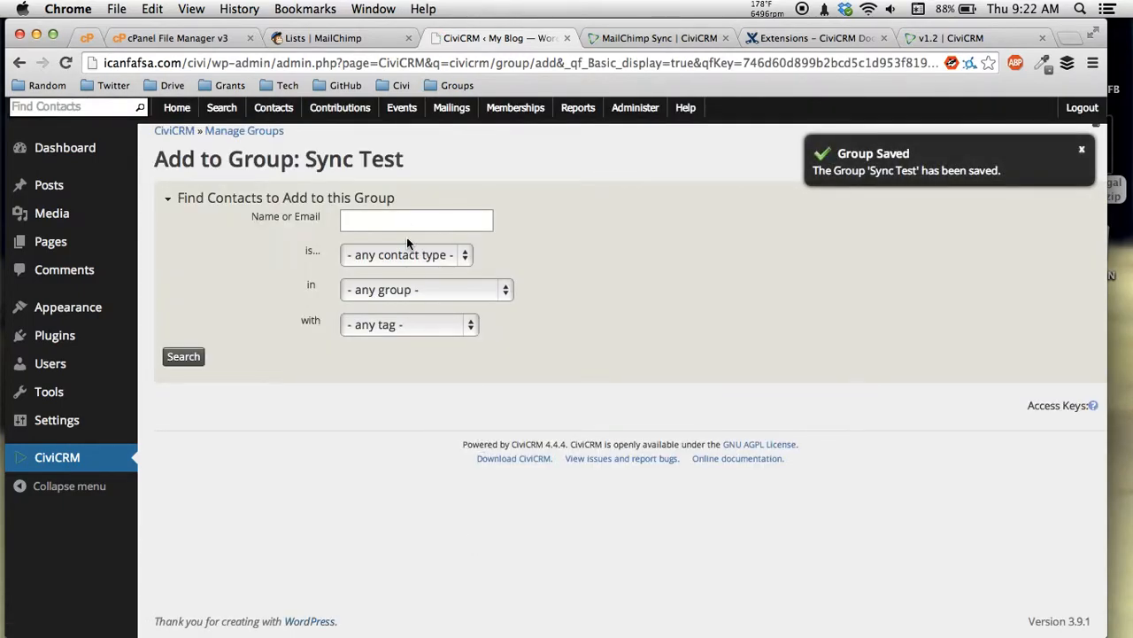
Search for contacts with no filters and select four individuals with e-mail addresses from the results.
click(184, 357)
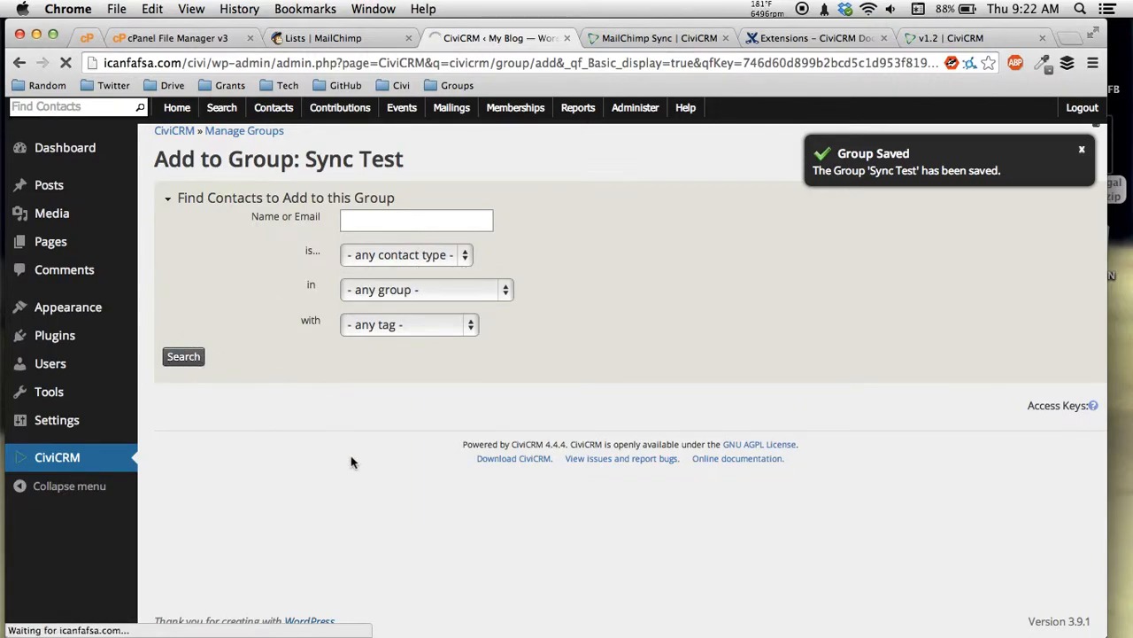
scroll(351, 460, down, 3)
scroll(350, 461, down, 10)
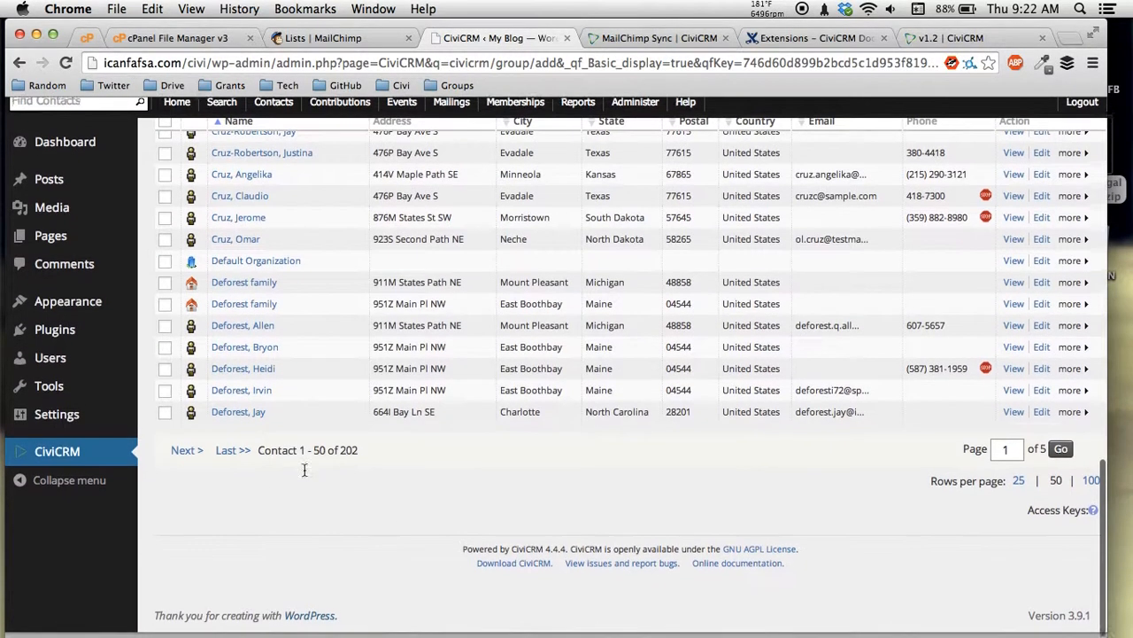
click(164, 397)
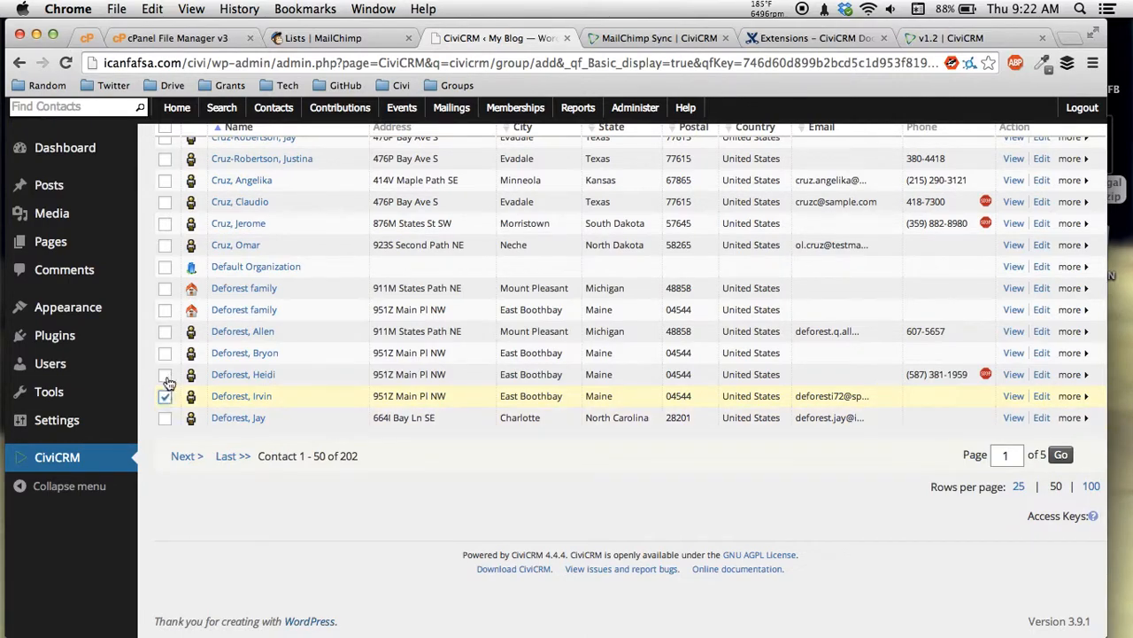
click(166, 331)
scroll(168, 331, up, 2)
click(165, 245)
scroll(228, 278, up, 1)
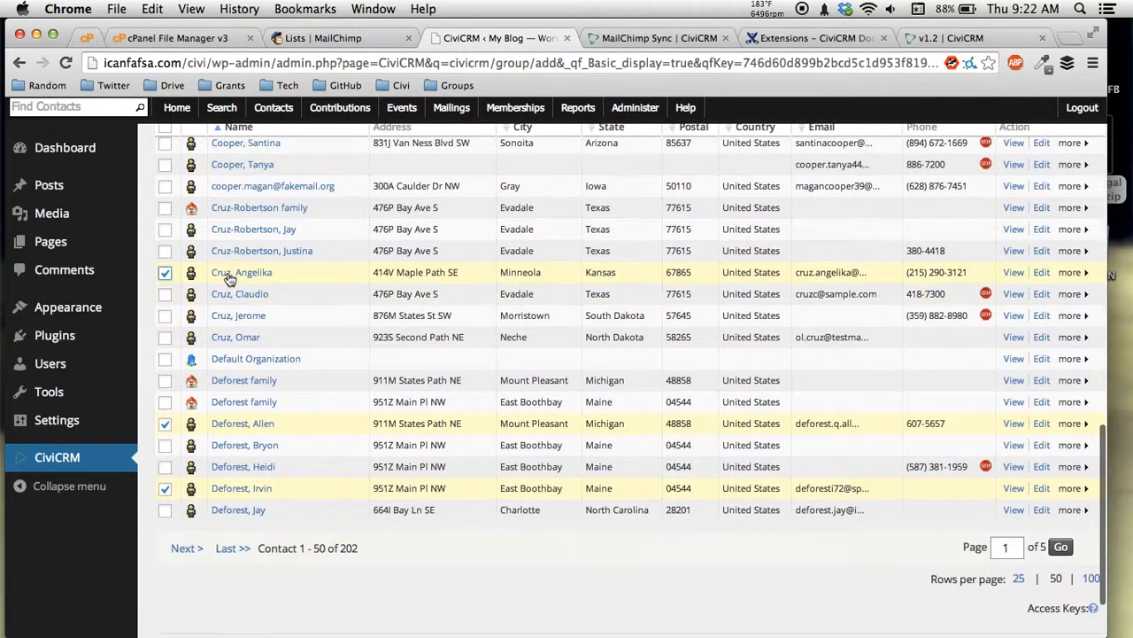
click(166, 191)
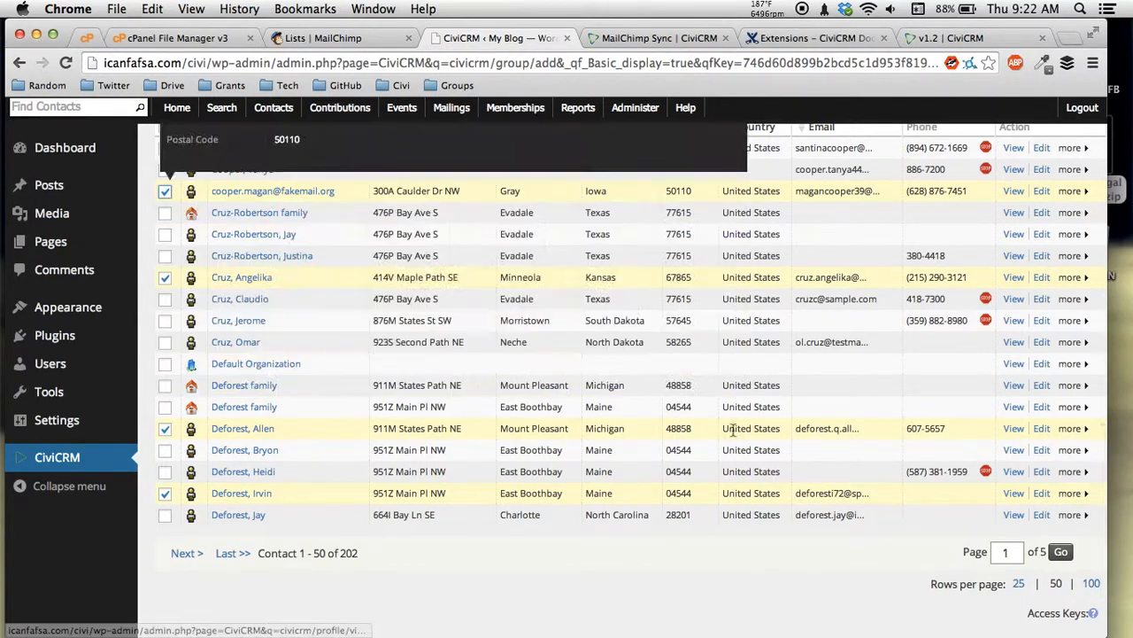
Add the four selected contacts to the Sync Test group and finish the group setup.
scroll(838, 405, up, 10)
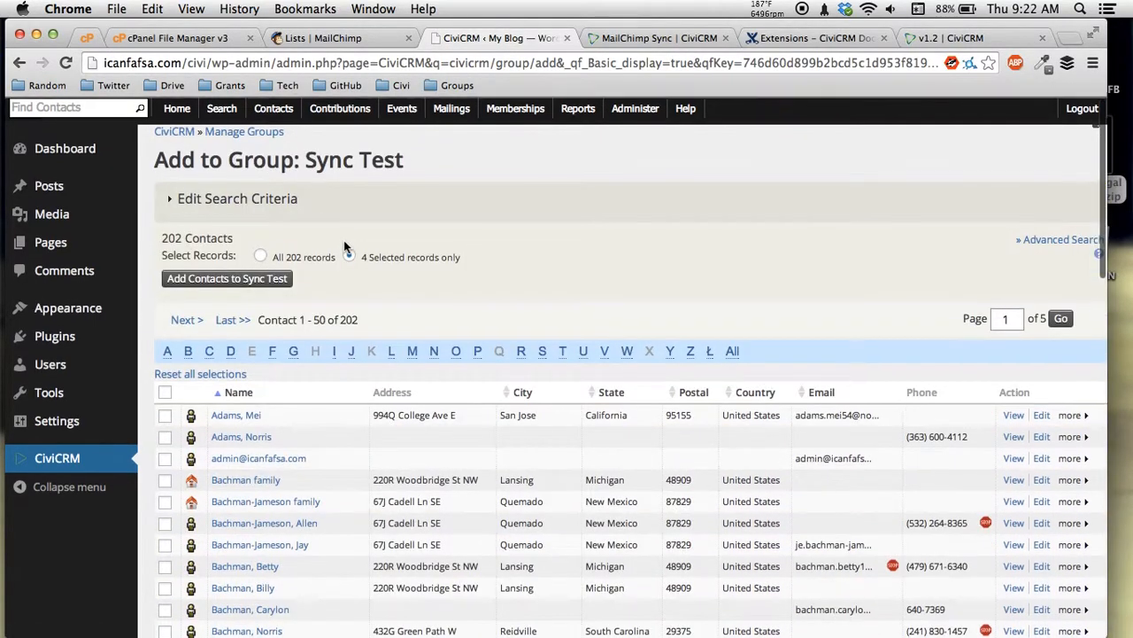
click(258, 283)
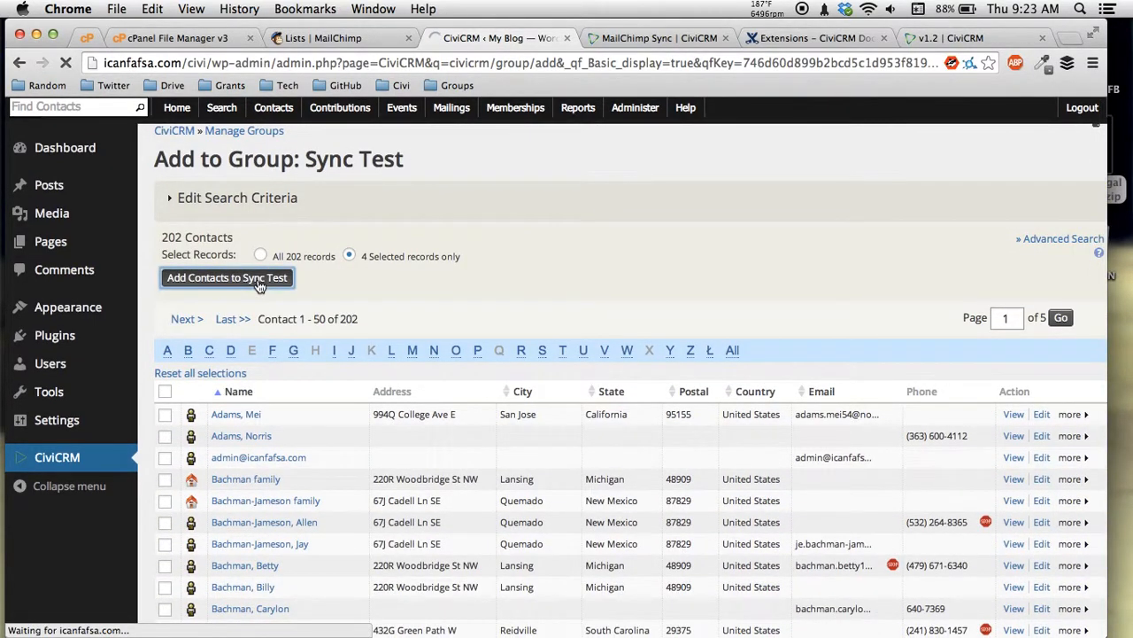
click(199, 256)
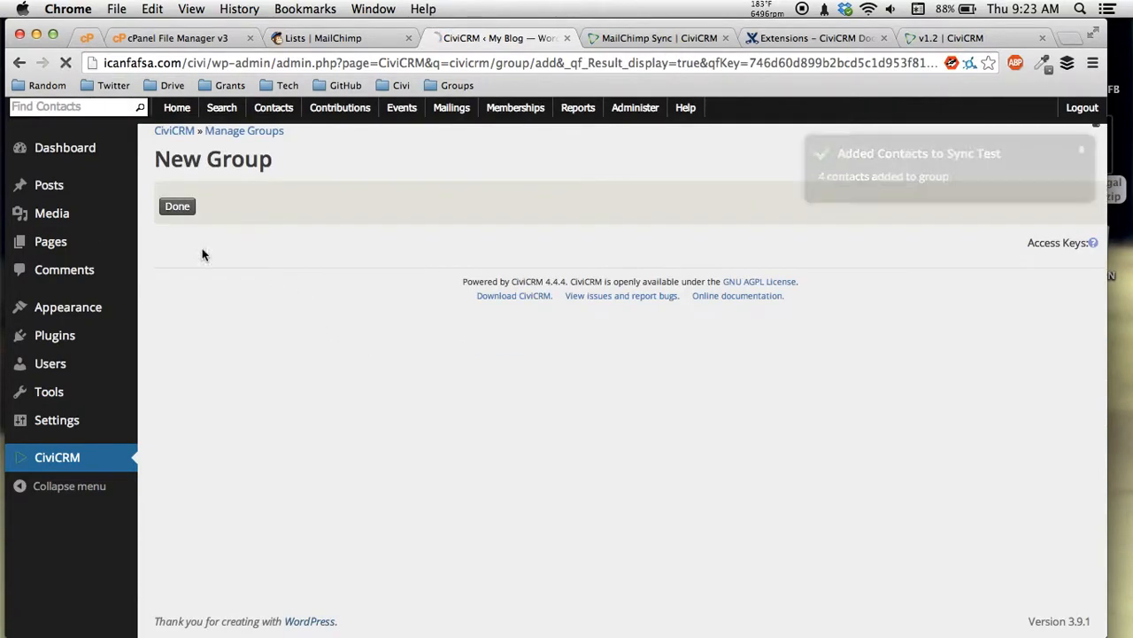
click(186, 203)
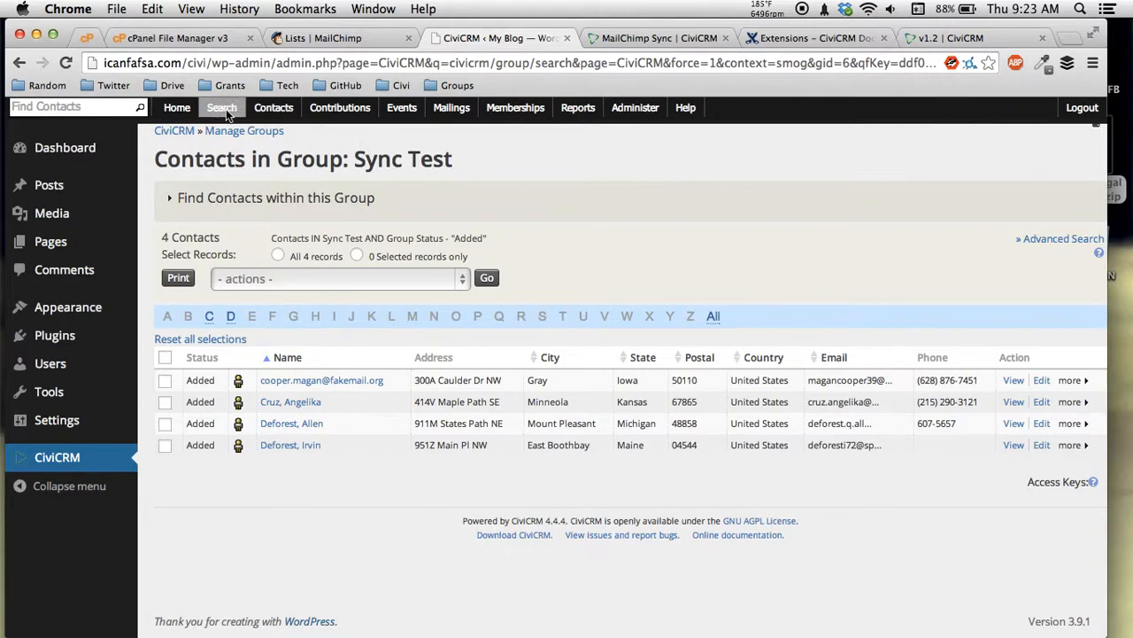
Open MailChimp Sync for the contacts and try to run the contact sync.
click(272, 107)
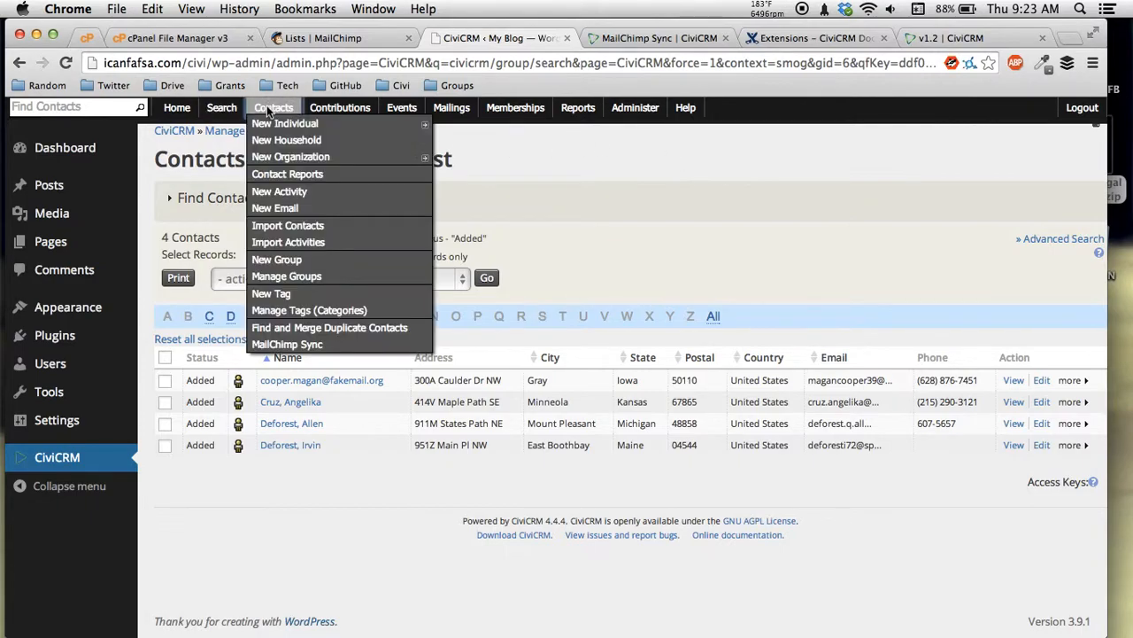
click(334, 350)
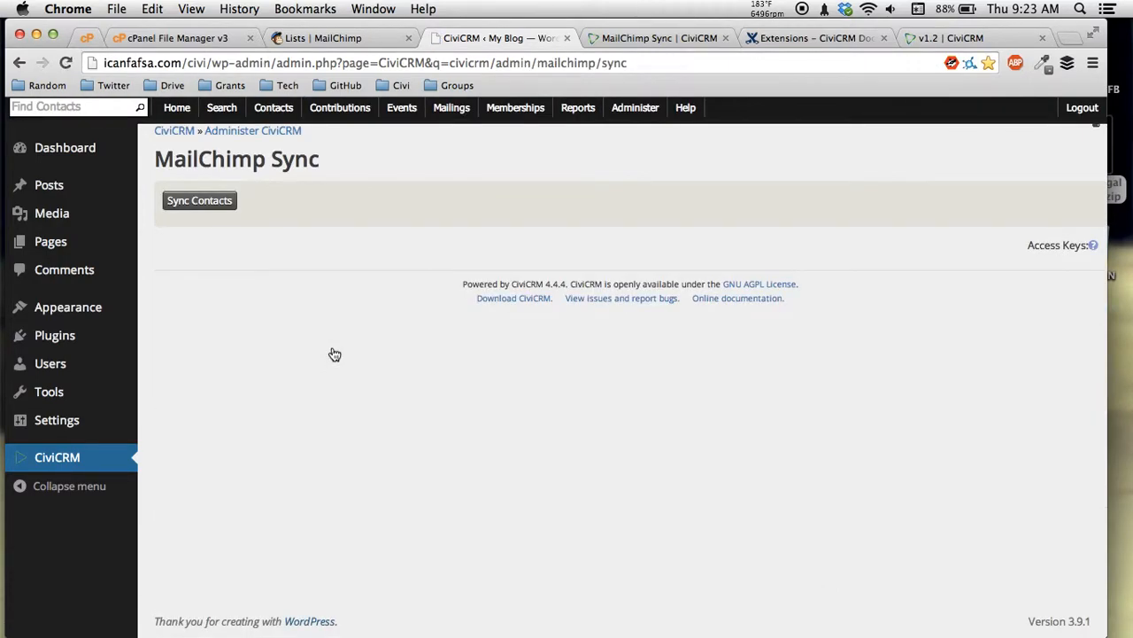
click(222, 203)
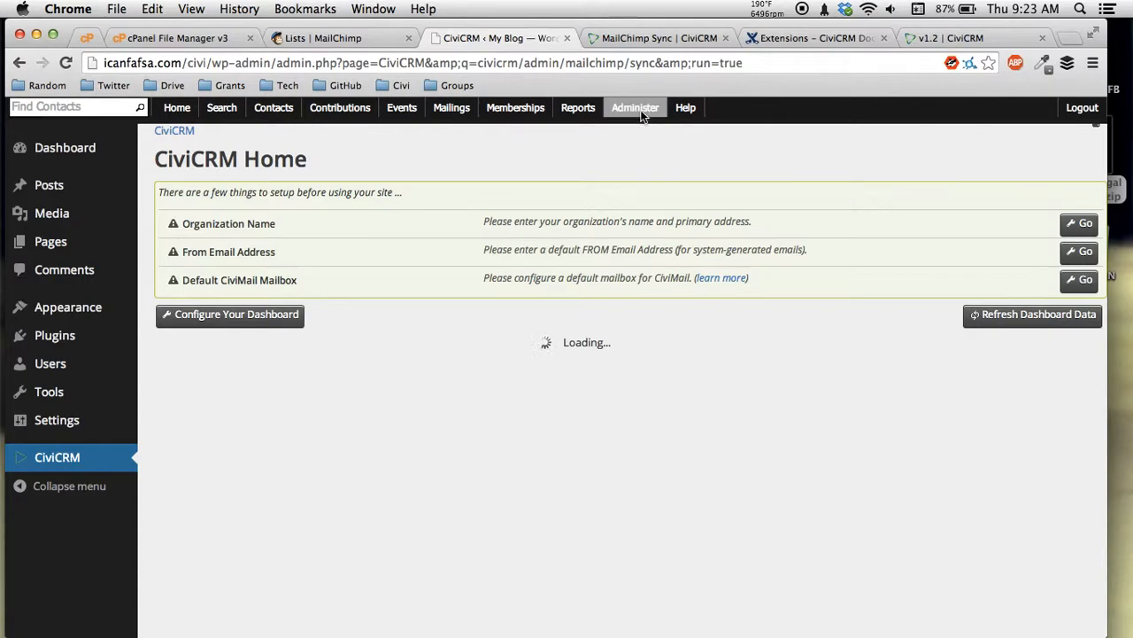
mouse_move(643, 111)
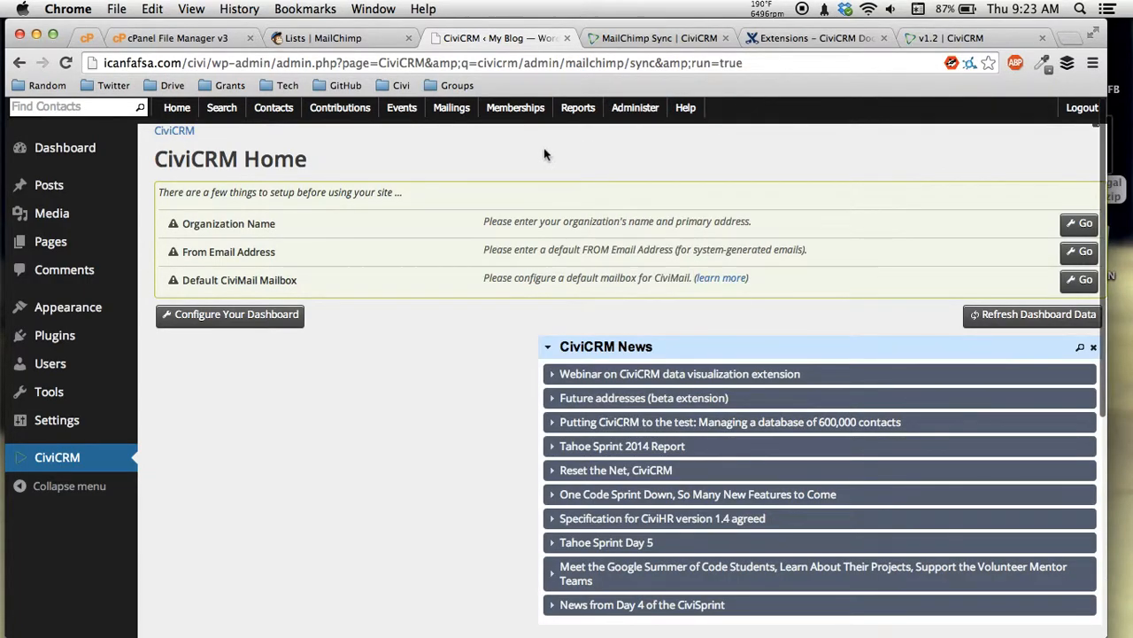
Unpack the com.sciencegallery.mailchimp-1.2 archive on the desktop and open the extracted folder in Finder.
click(1117, 181)
click(1107, 161)
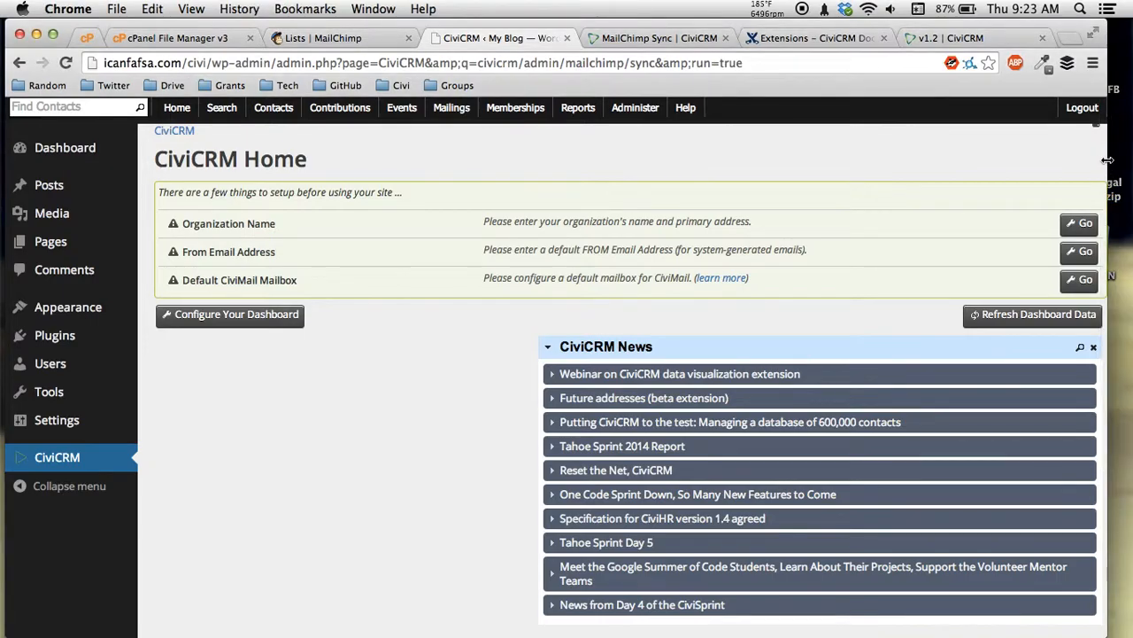
key(F11)
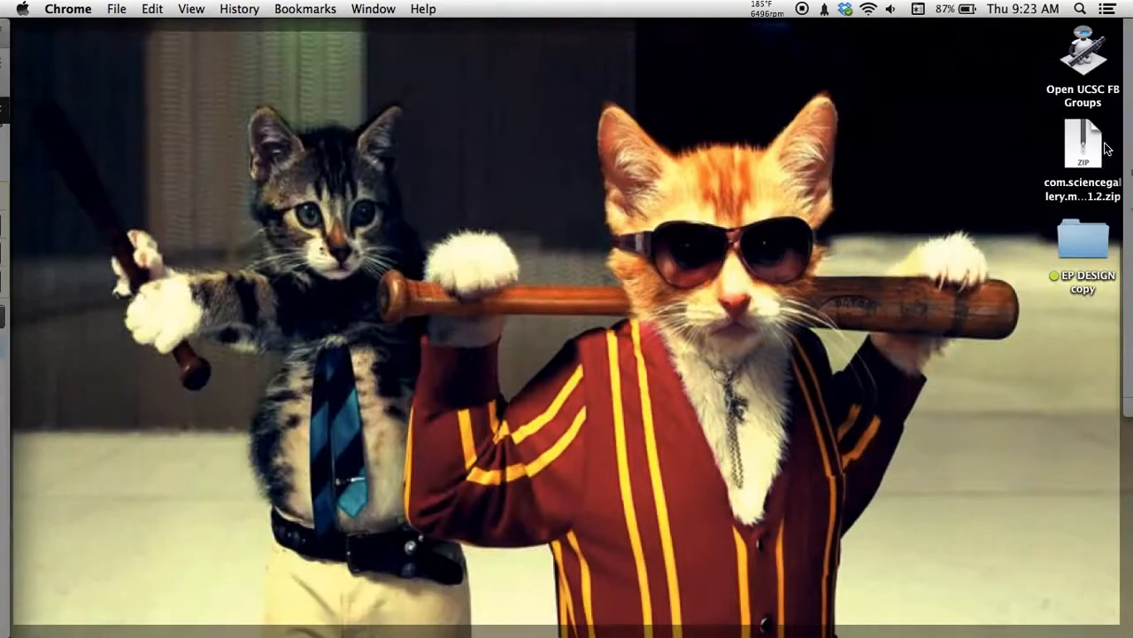
click(1082, 153)
key(F11)
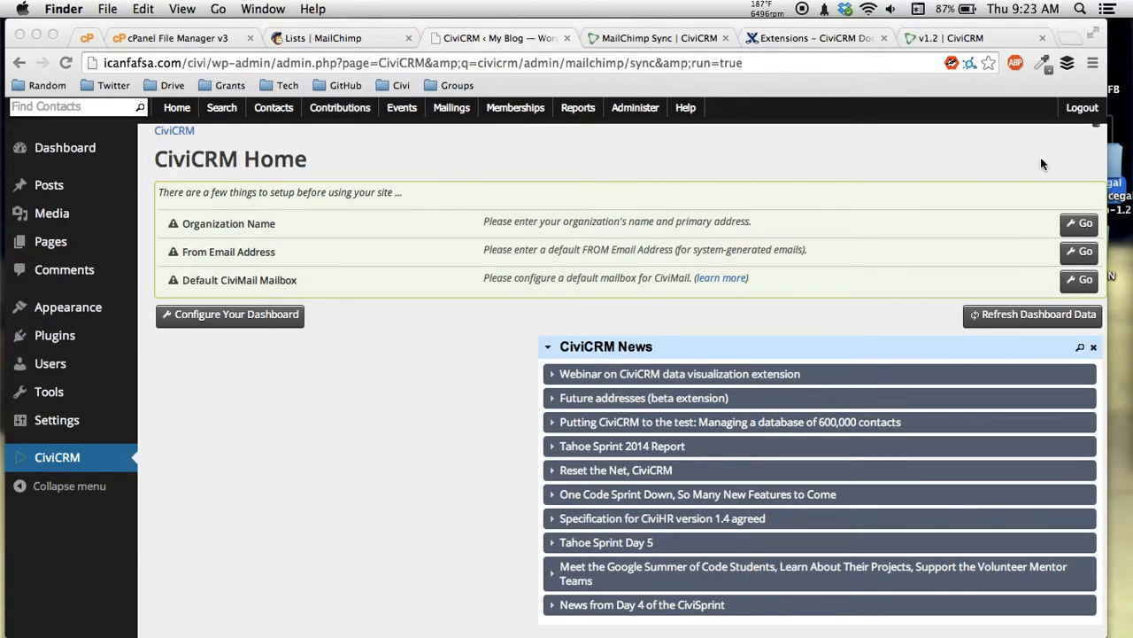
double_click(1111, 177)
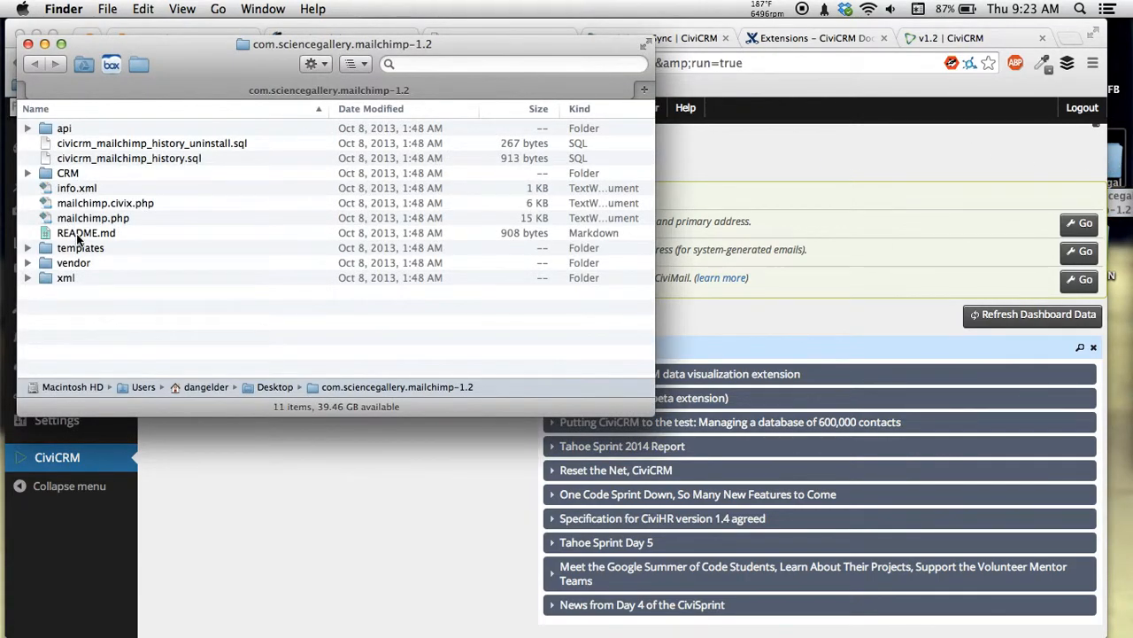
Open README.md from the extracted extension folder and examine its installation instructions, especially the MailChimp settings address in step 3.
double_click(81, 234)
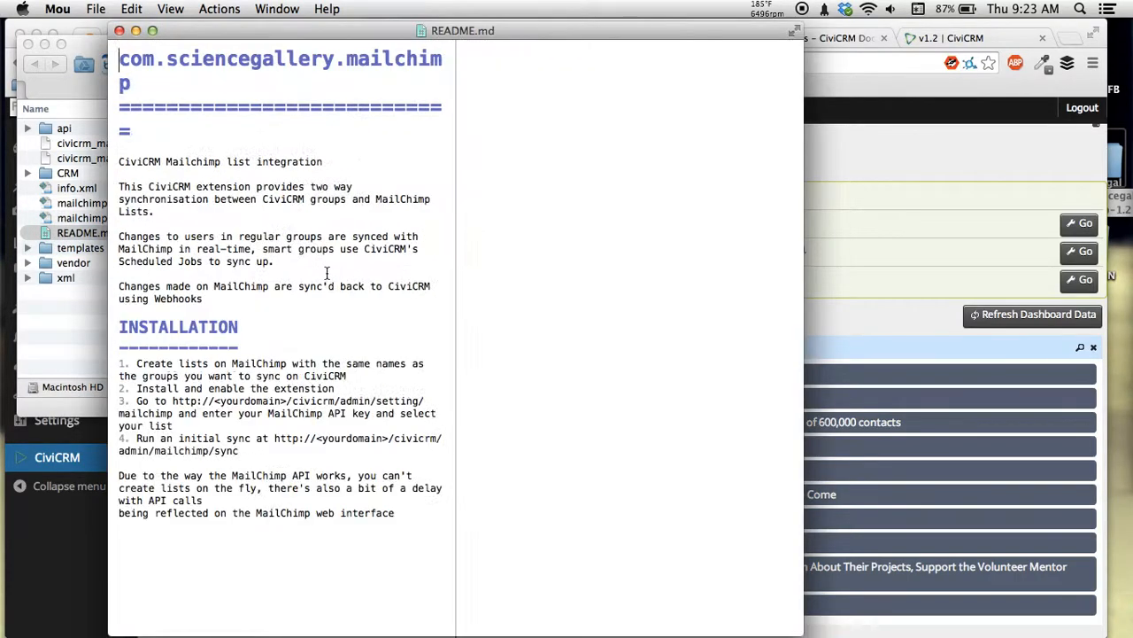
drag(503, 304, 680, 307)
click(506, 319)
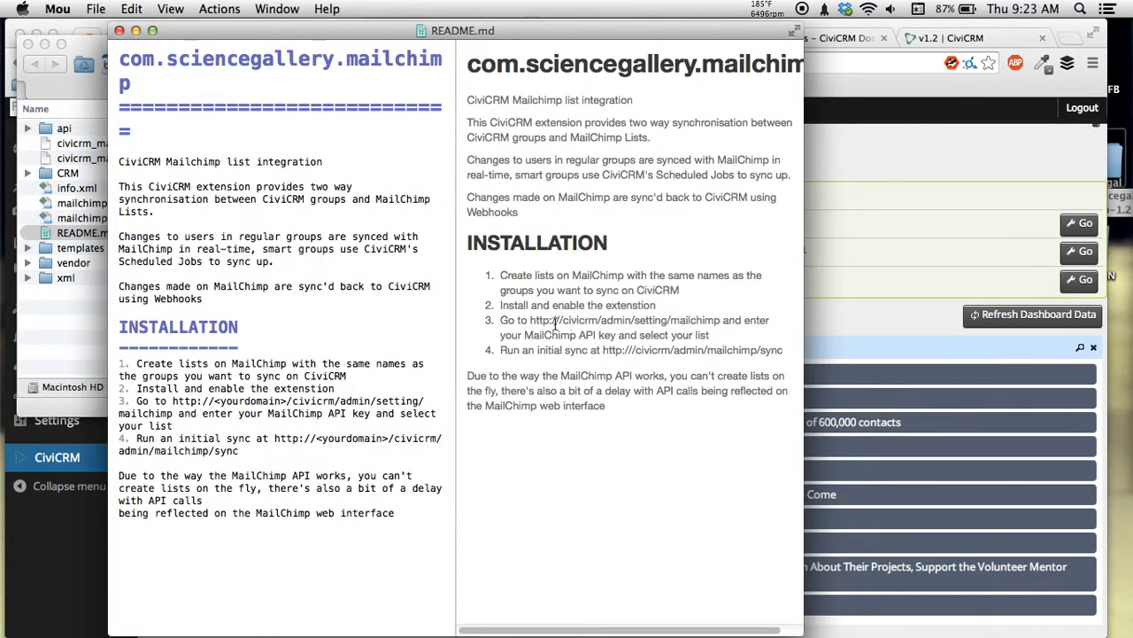
drag(566, 322, 676, 332)
click(704, 334)
drag(532, 321, 673, 323)
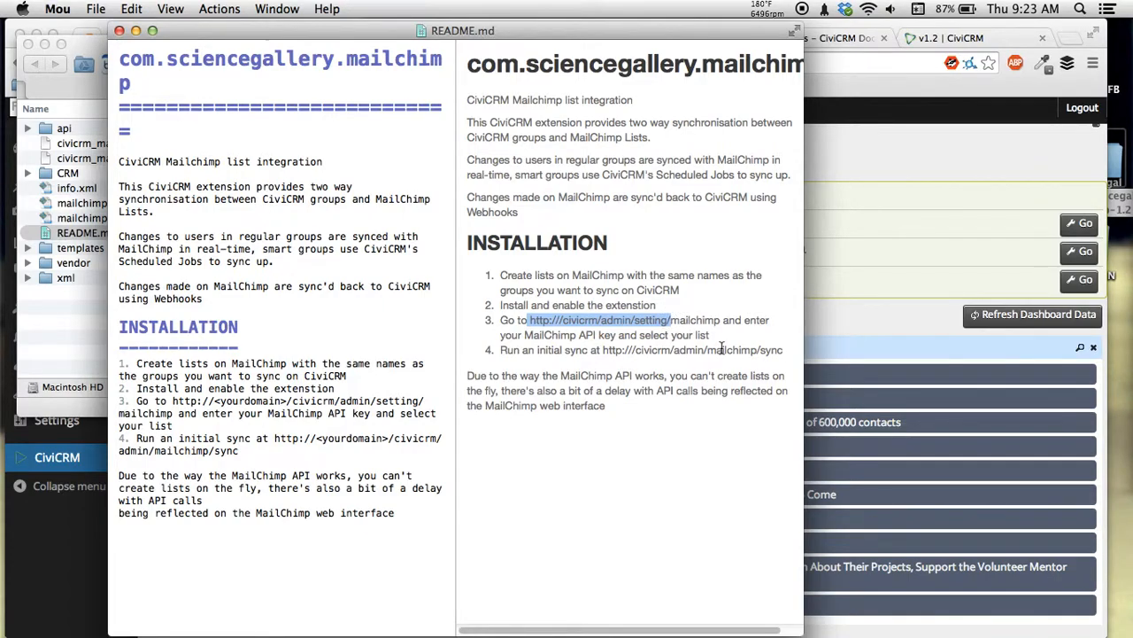
drag(721, 321, 535, 321)
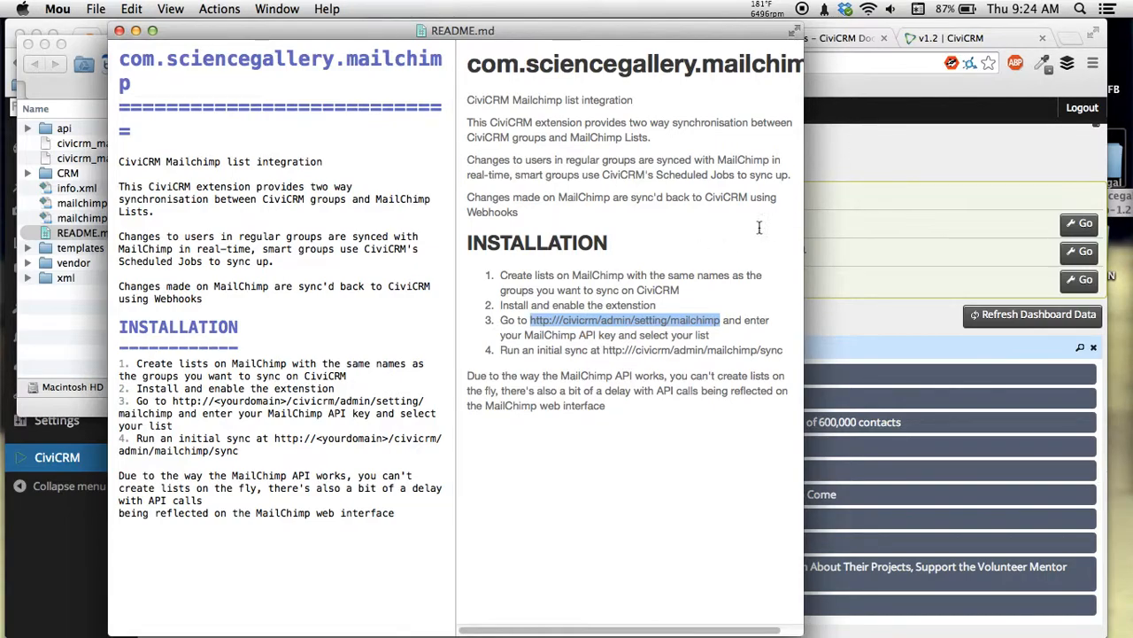
click(622, 323)
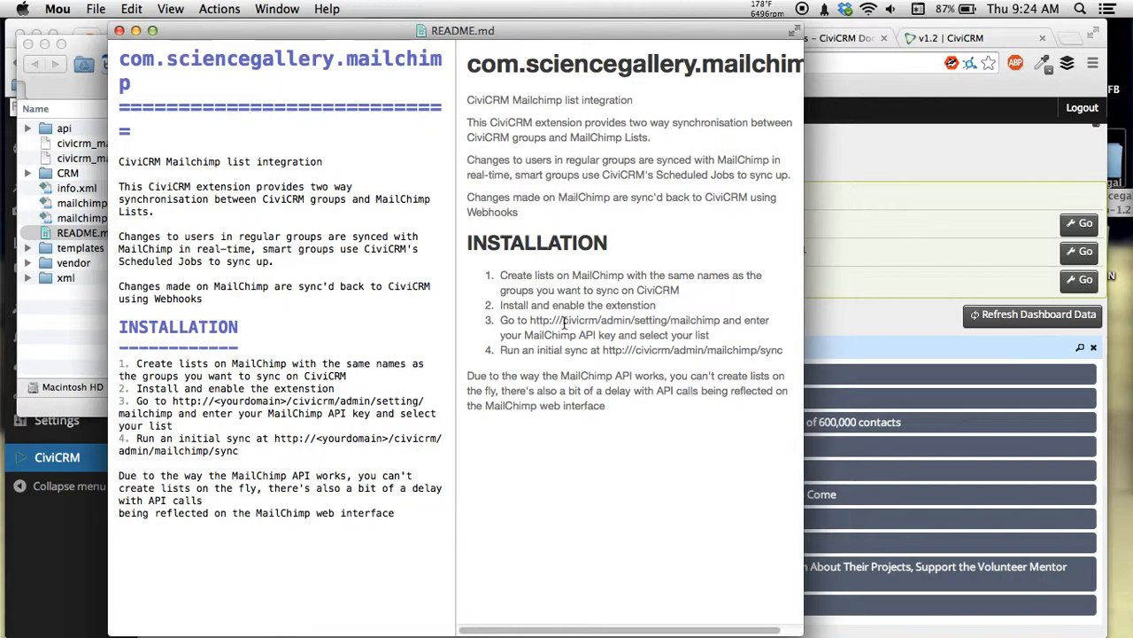
drag(564, 324, 651, 326)
click(660, 326)
Switch to Chrome and open CiviCRM's Misc (Undelete, PDFs, Limits, Logging, Captcha, etc.) system settings to find the civicrm/admin part of its address.
click(884, 161)
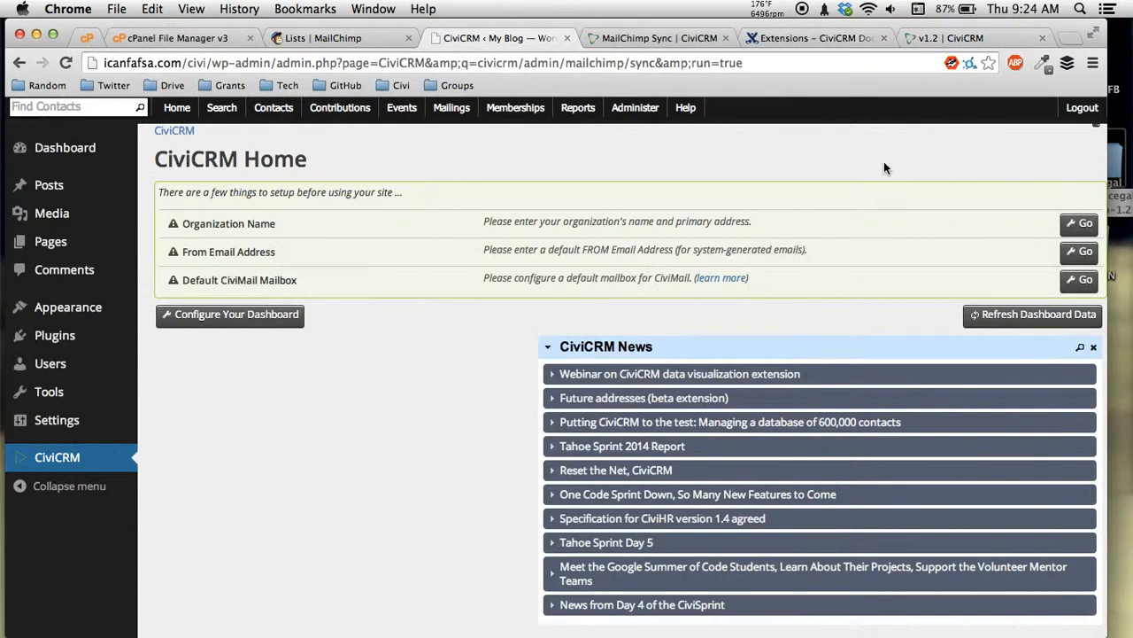
drag(282, 66, 404, 67)
click(394, 67)
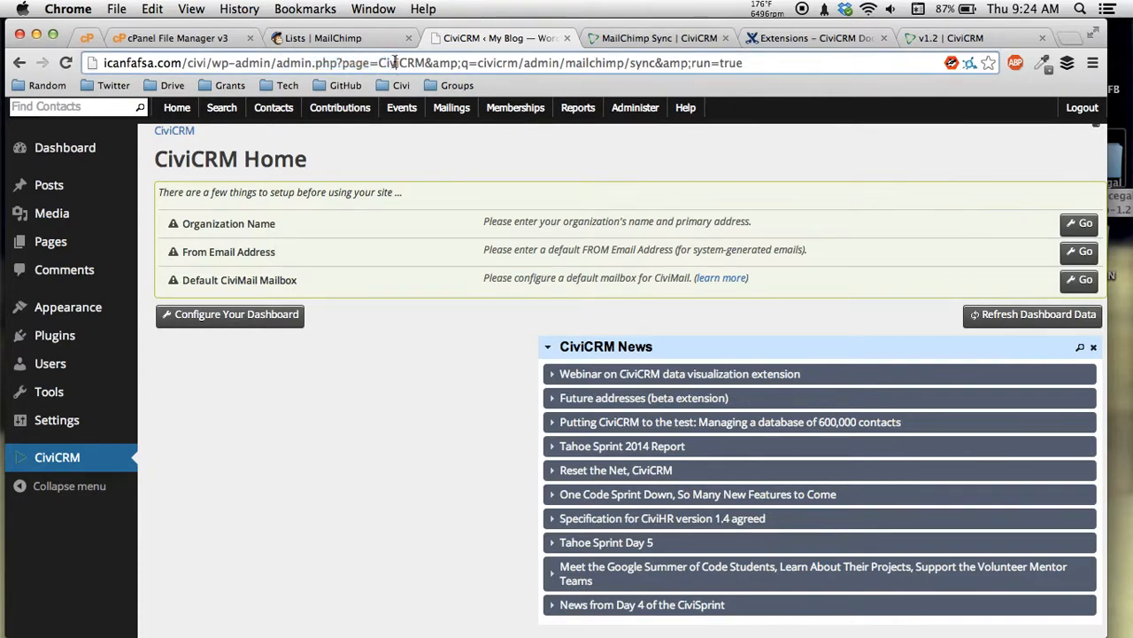
click(635, 107)
mouse_move(649, 190)
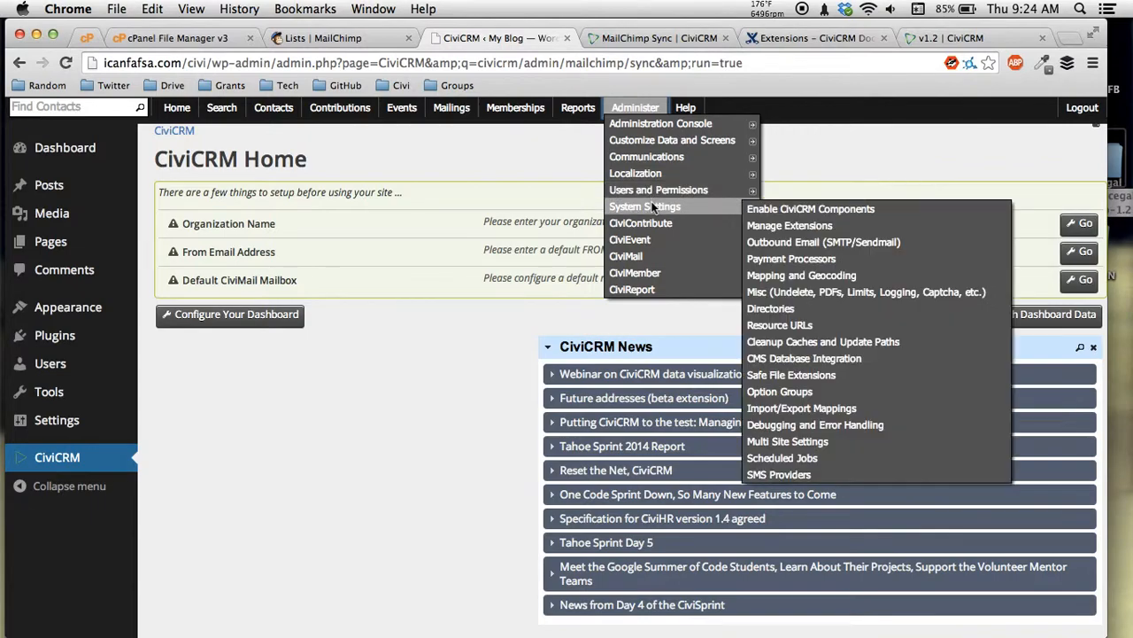
click(831, 297)
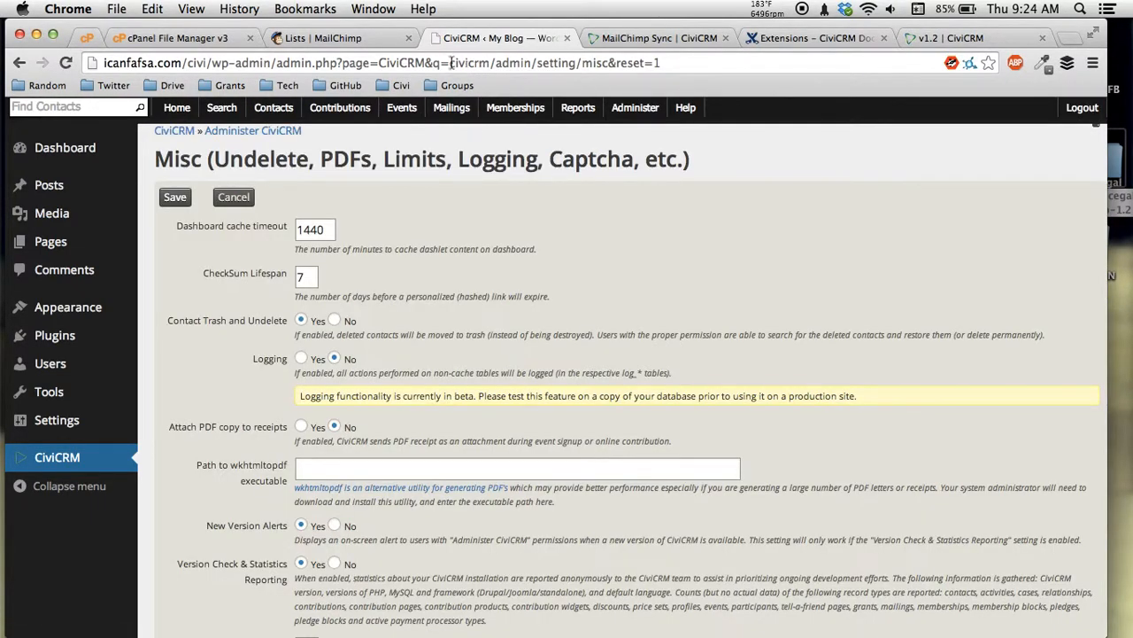
drag(447, 63, 532, 68)
Compare the Misc settings page's address with the MailChimp settings path given in the README's installation steps.
key(super+Tab)
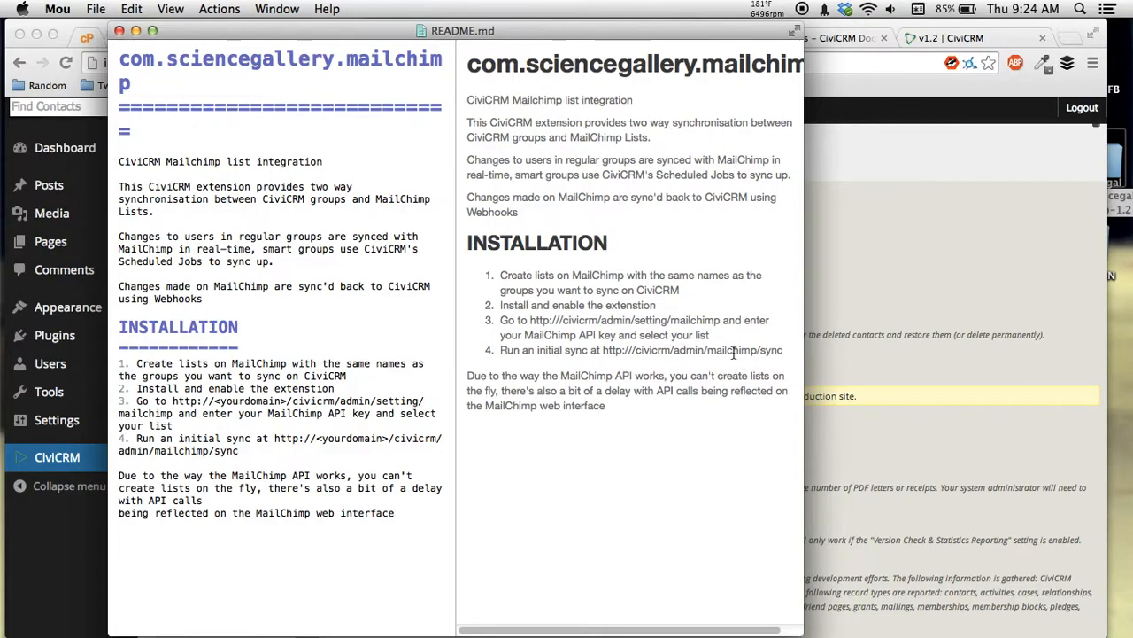
click(865, 276)
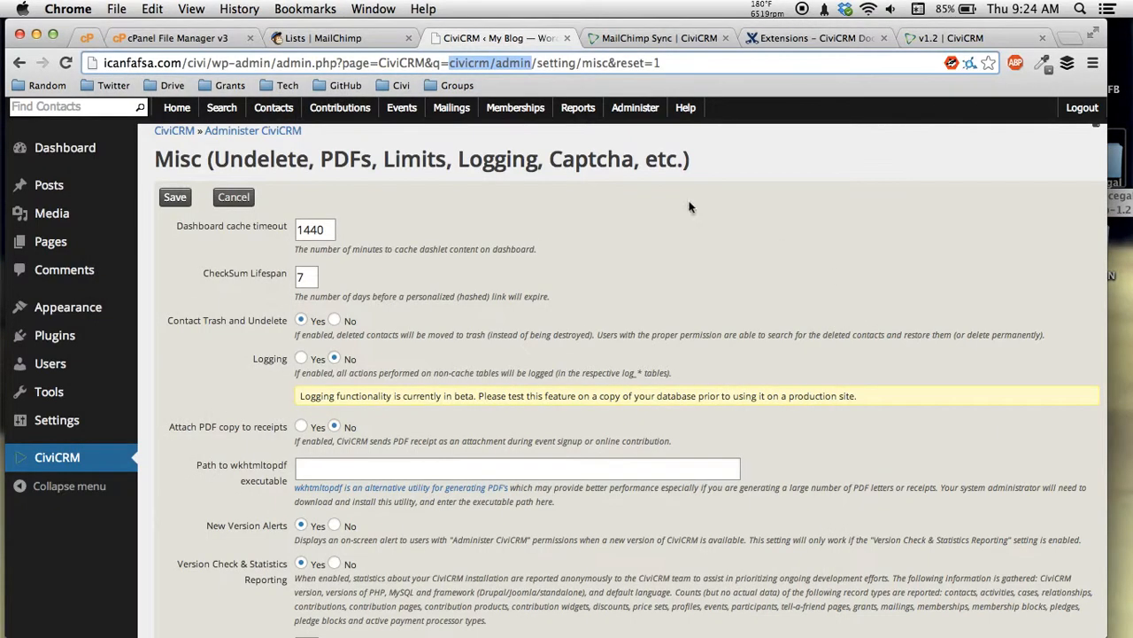
drag(458, 64, 277, 64)
click(474, 63)
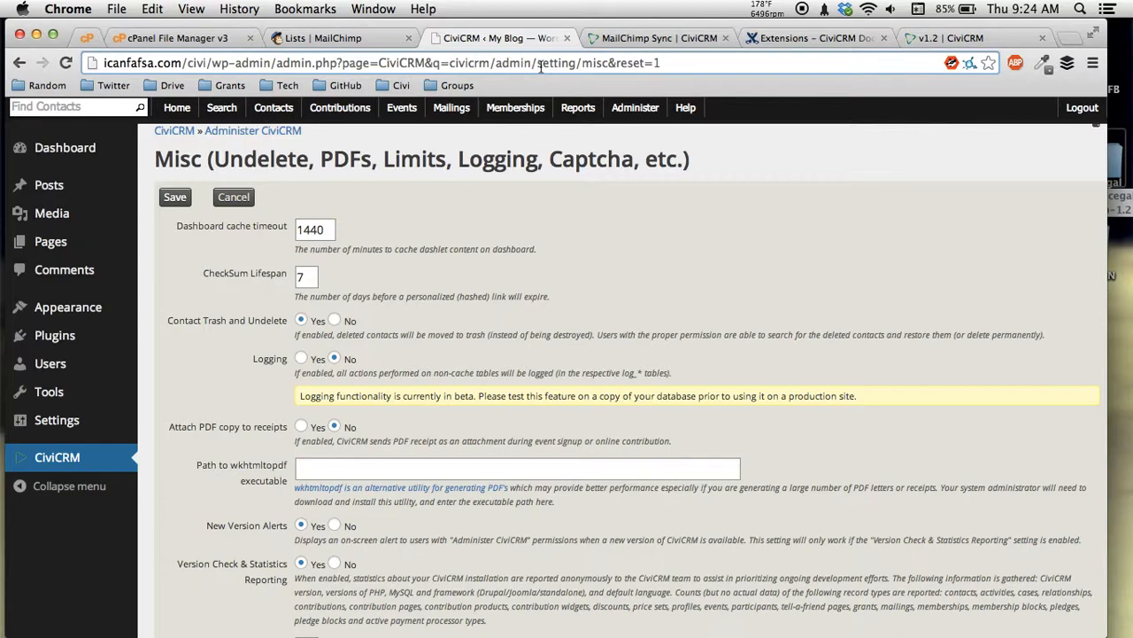
key(super+Tab)
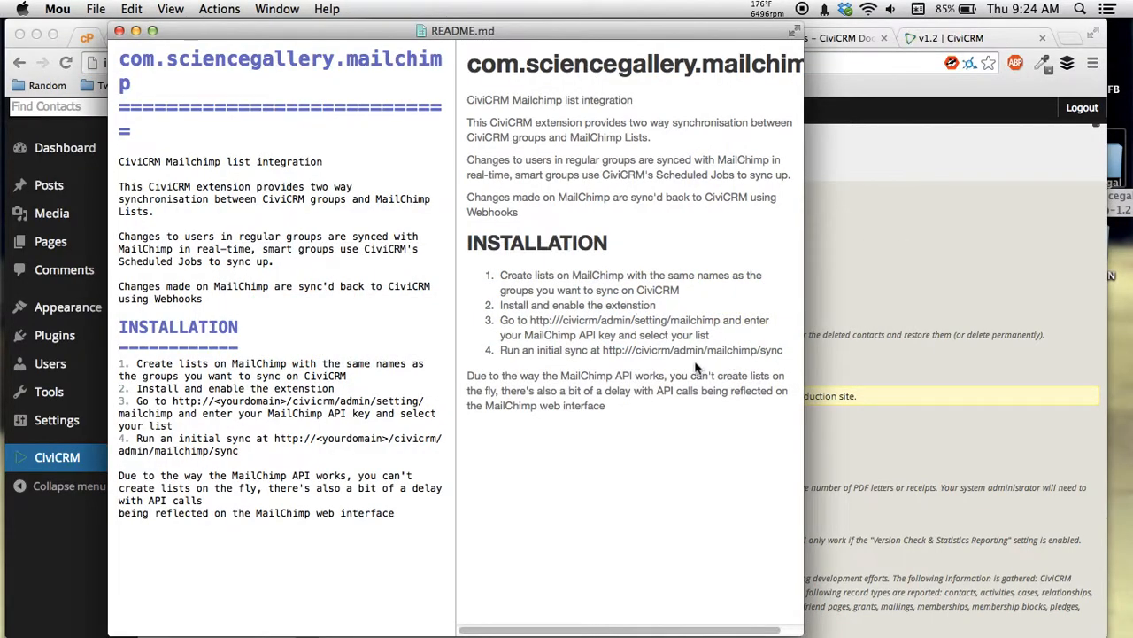
key(super+Tab)
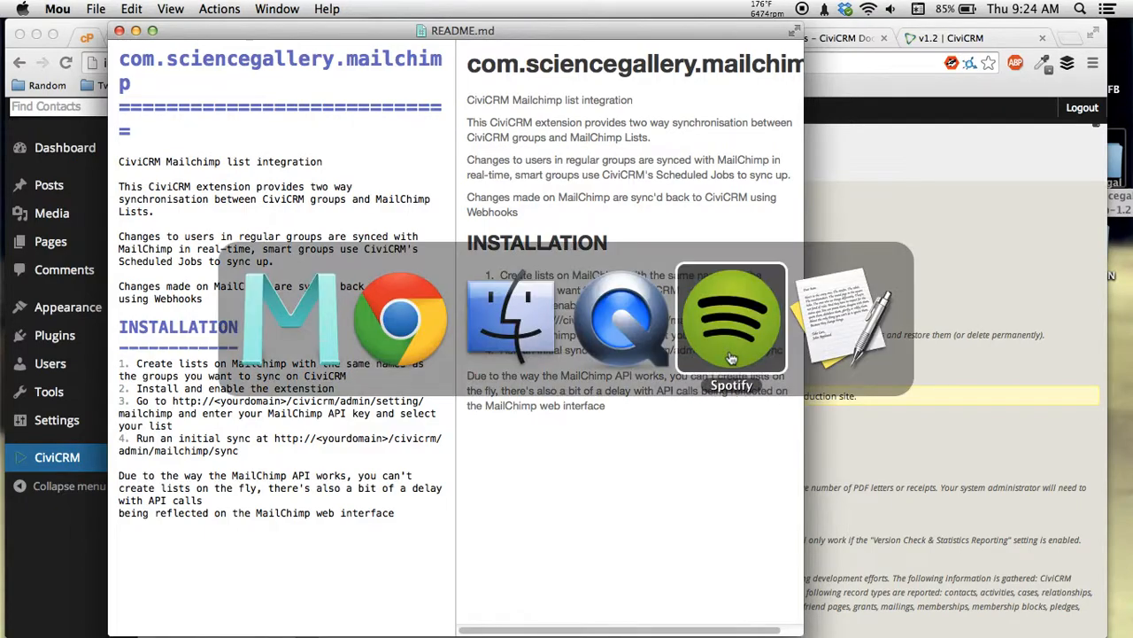
key(super+Tab)
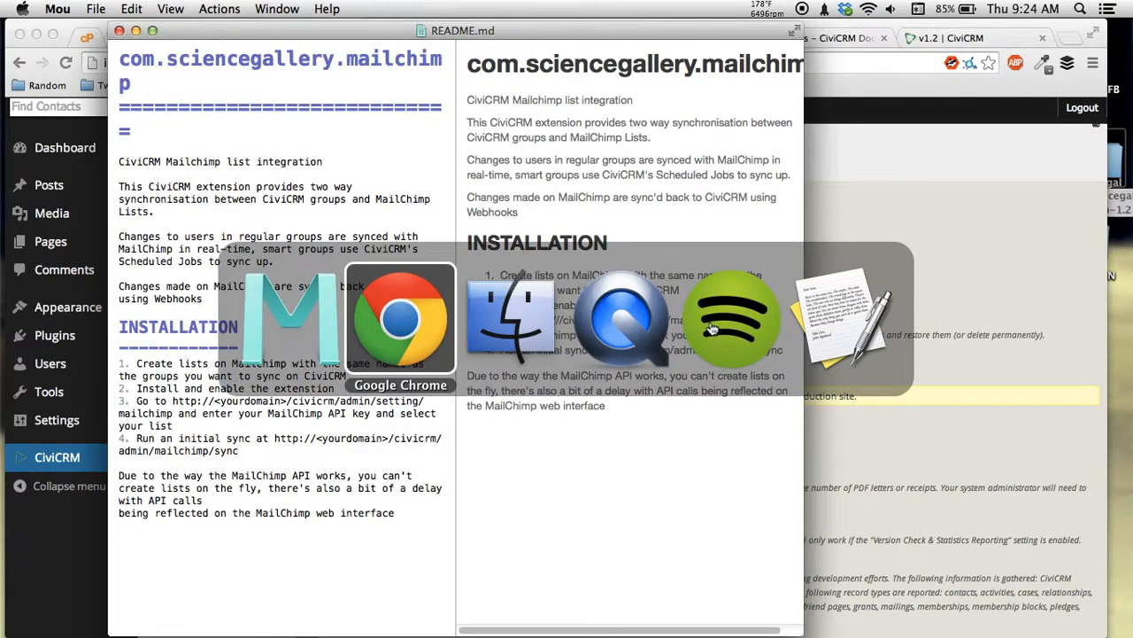
key(Escape)
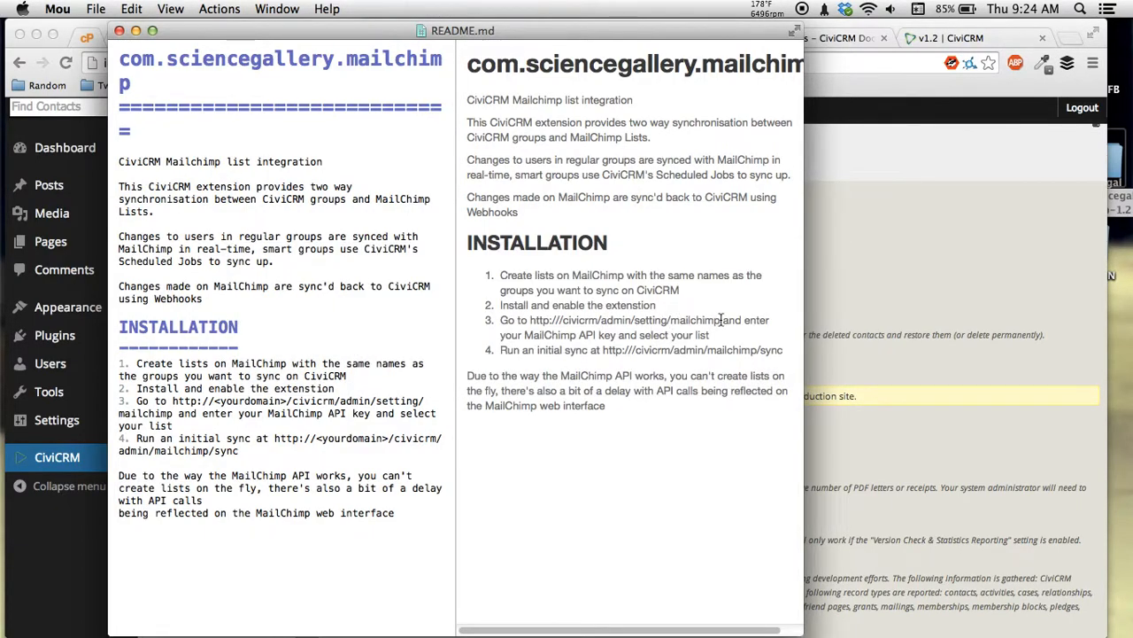
Open the MailChimp Settings page in Chrome by replacing misc&reset=1 in the current address with mailchimp.
click(896, 219)
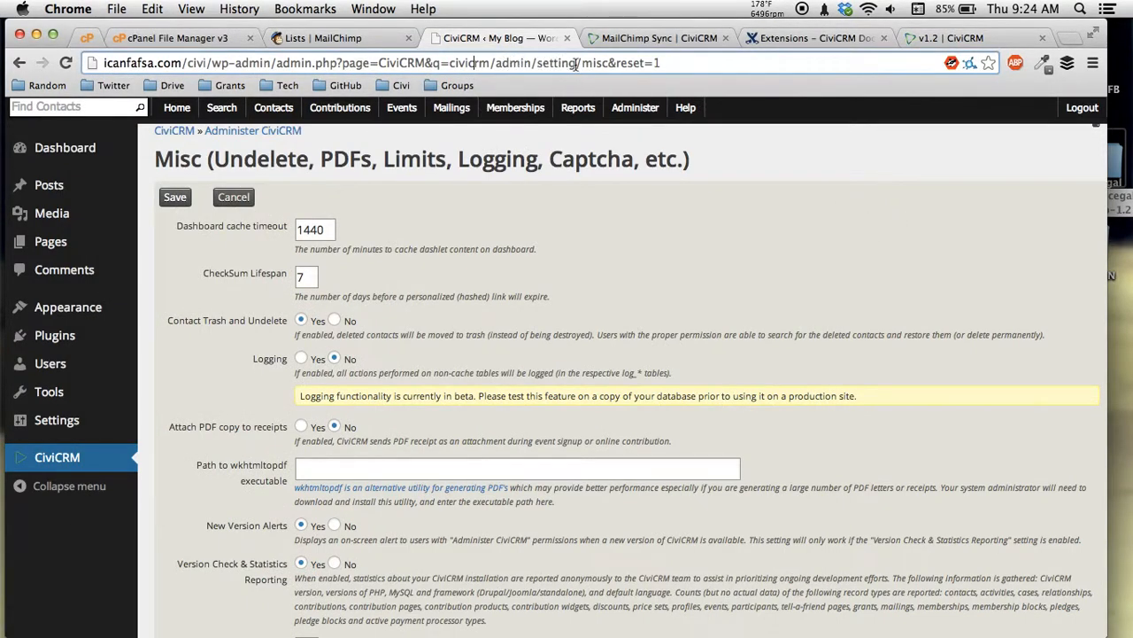
drag(581, 64, 664, 64)
text(mailchi)
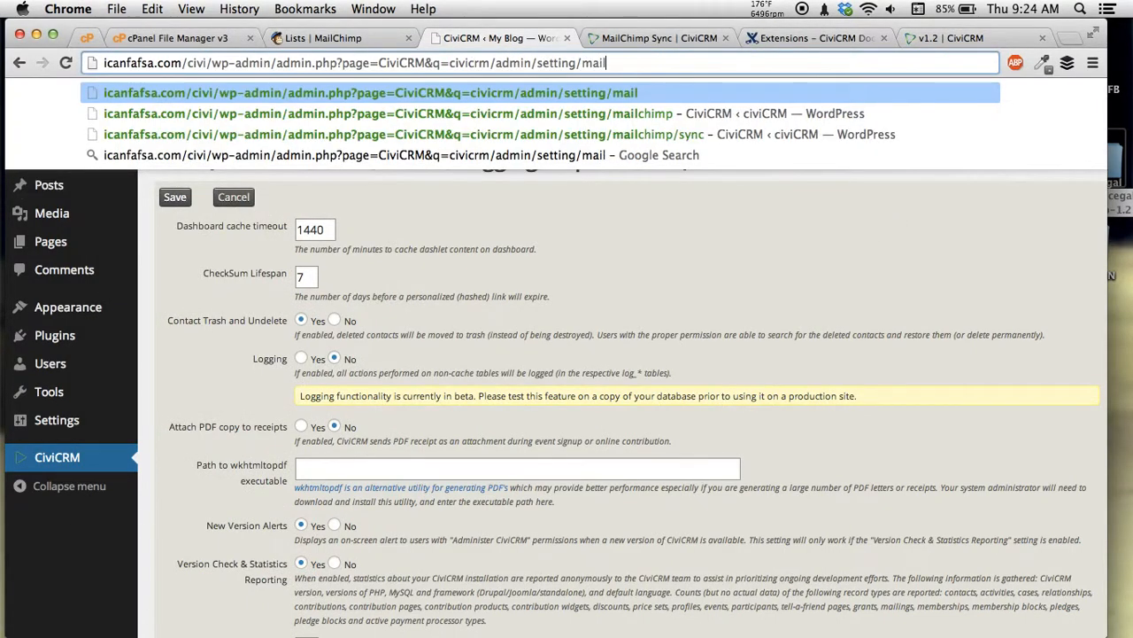
text(mp)
key(Return)
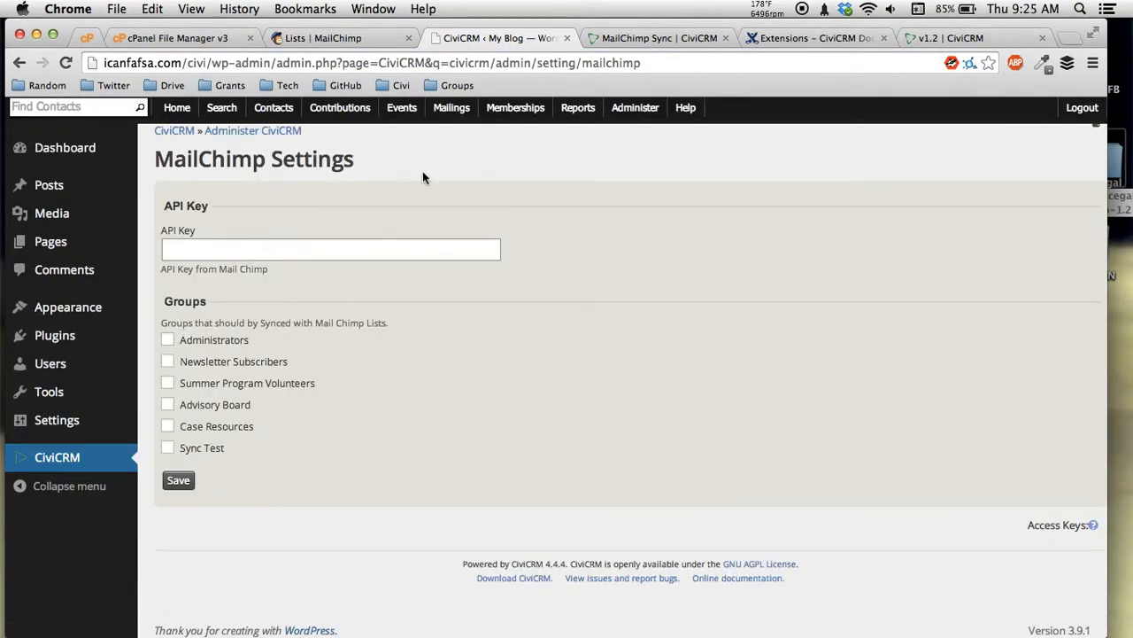
Check the API Key field in MailChimp Settings and open the API keys page of the MailChimp account.
click(314, 251)
drag(162, 232, 225, 225)
click(235, 229)
click(328, 40)
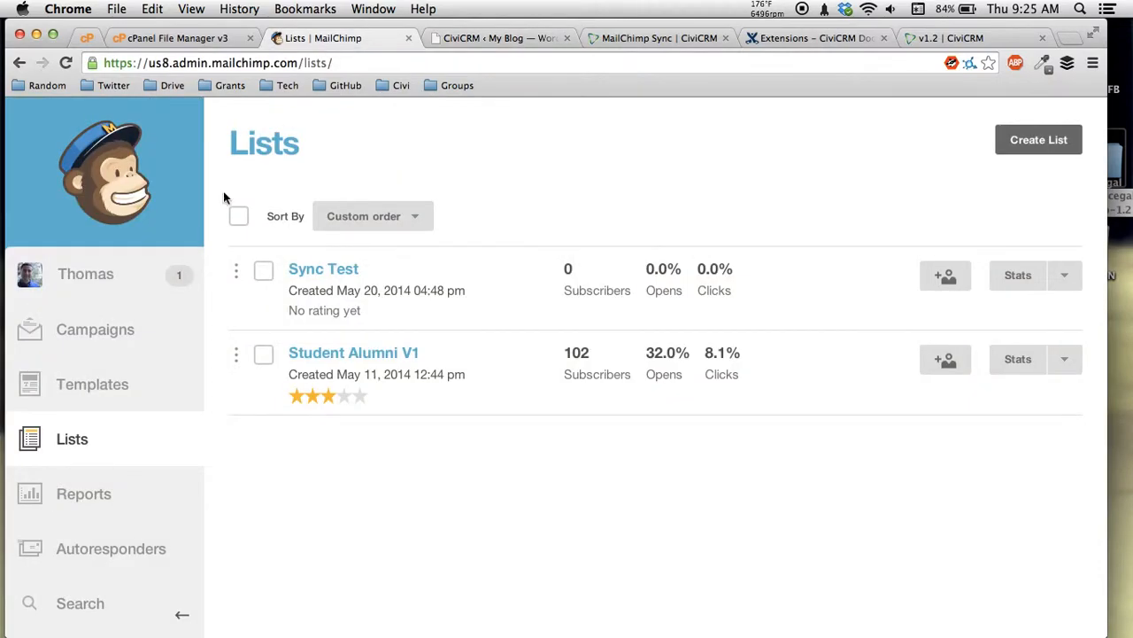
click(145, 265)
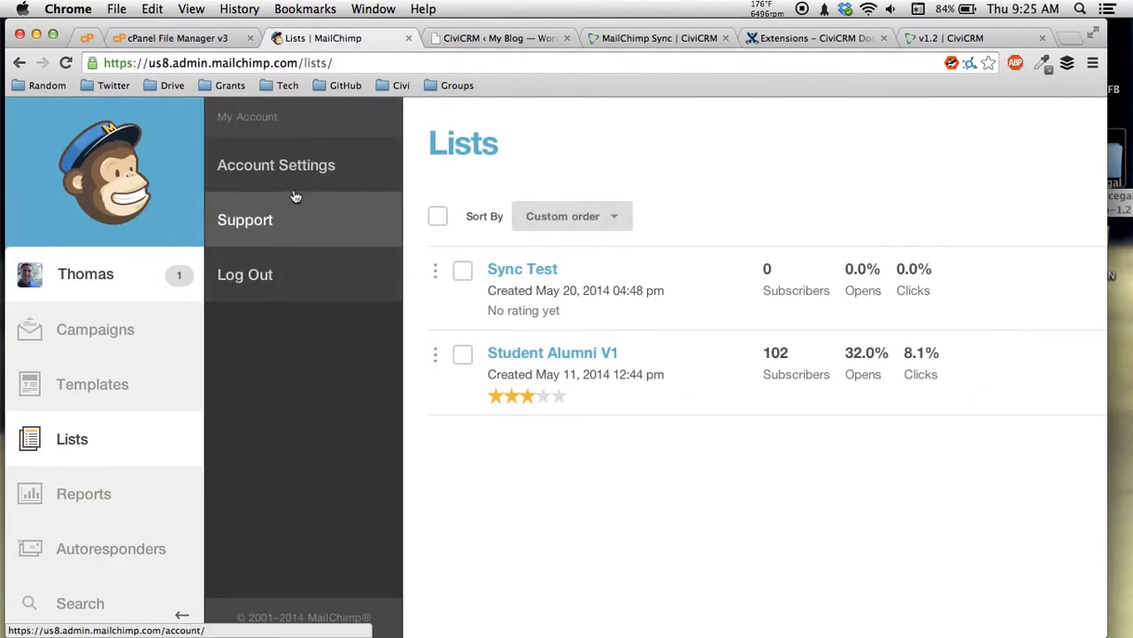
click(297, 181)
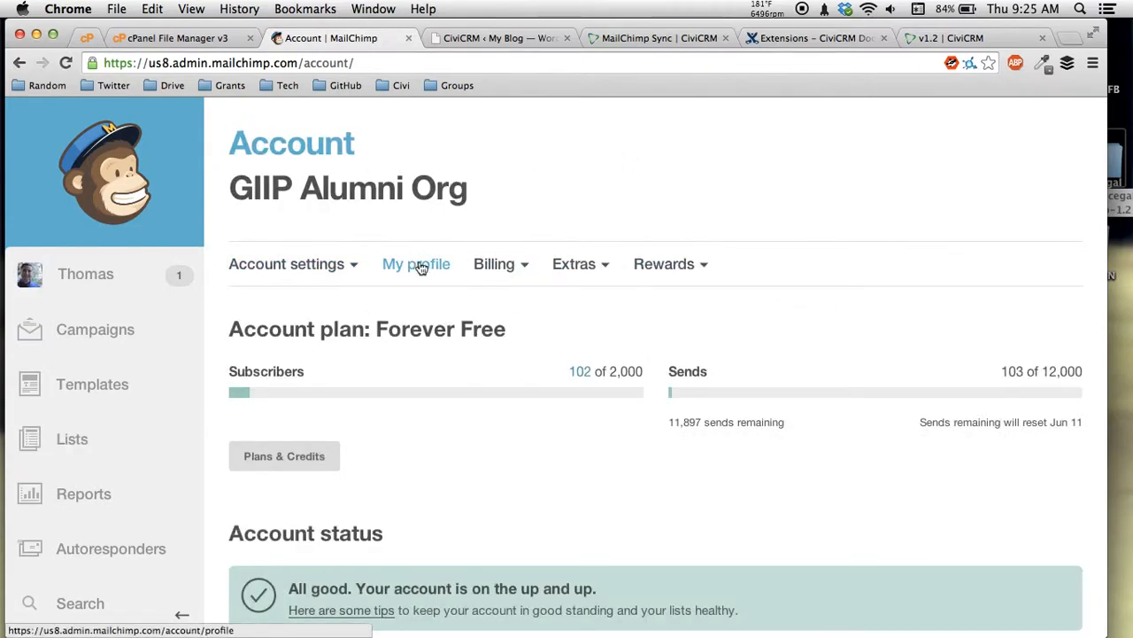
click(567, 264)
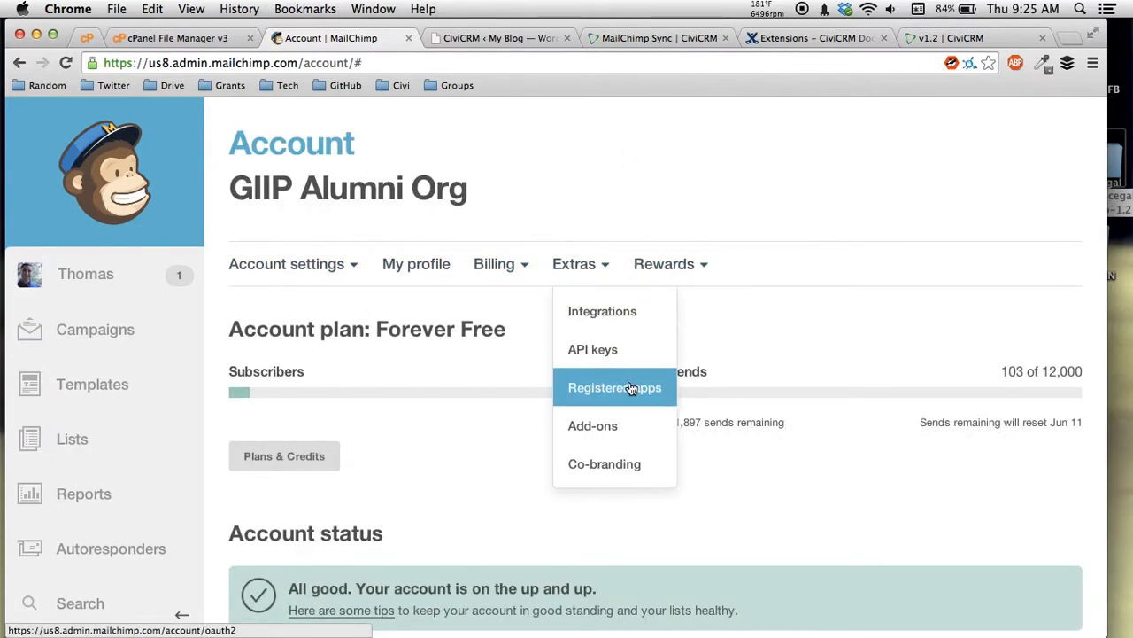
click(619, 352)
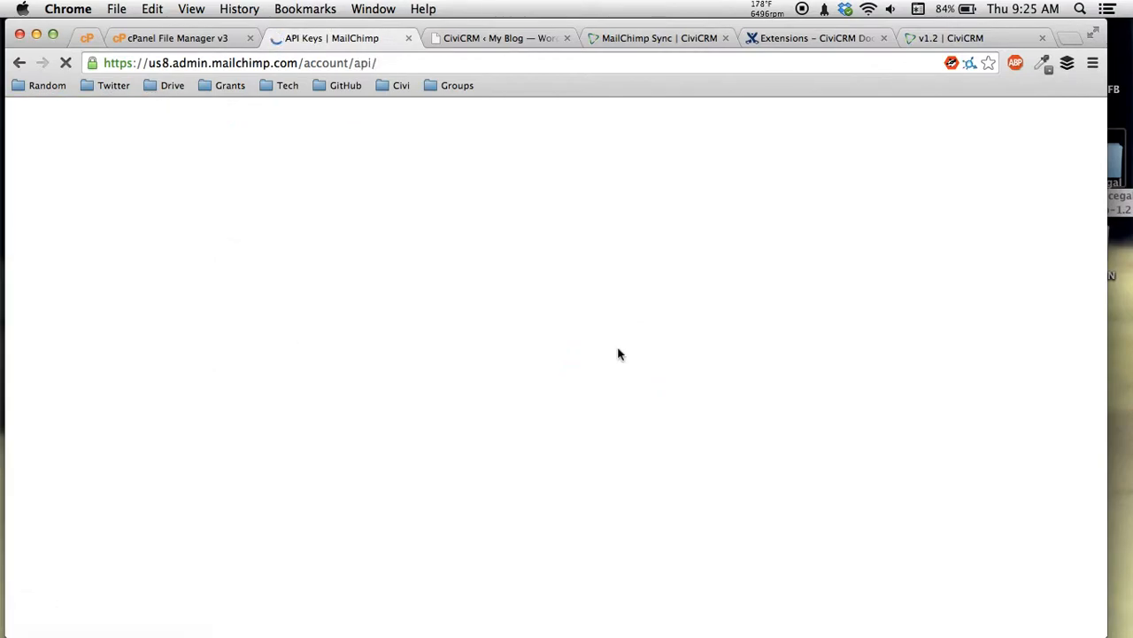
Create a new API key in the MailChimp account and copy it.
scroll(607, 394, down, 3)
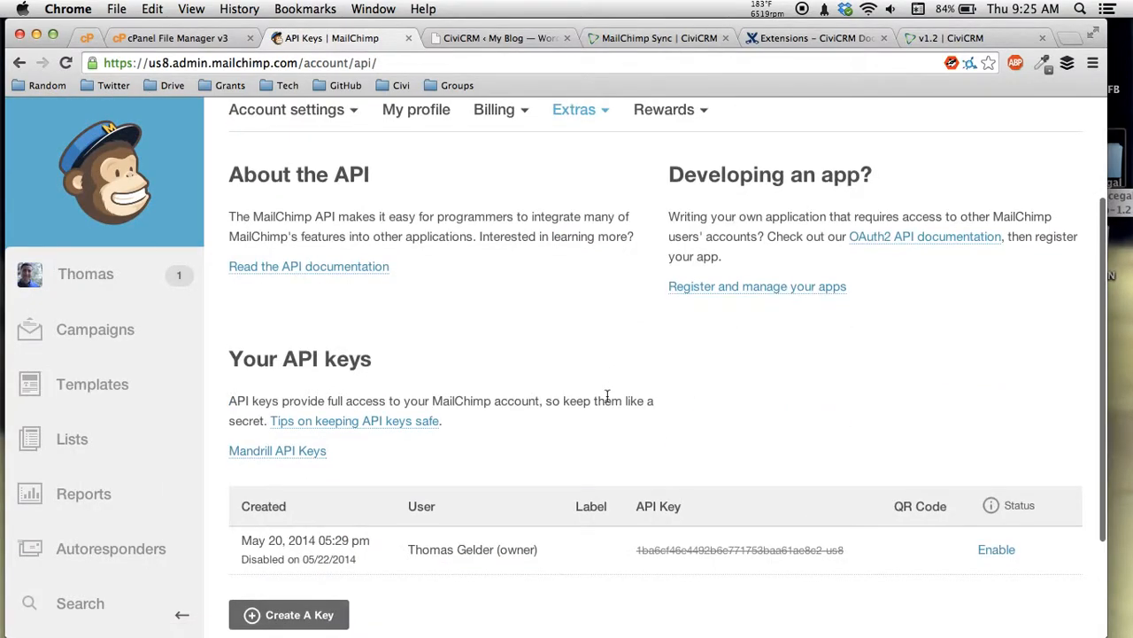
scroll(607, 394, down, 2)
click(322, 507)
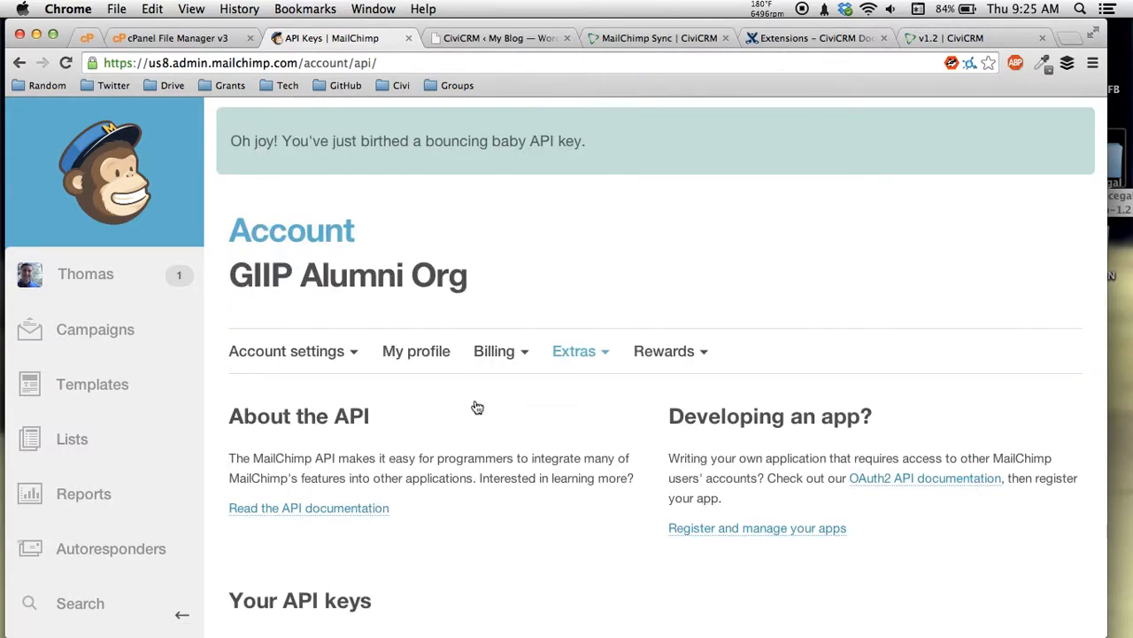
scroll(488, 398, down, 8)
click(746, 353)
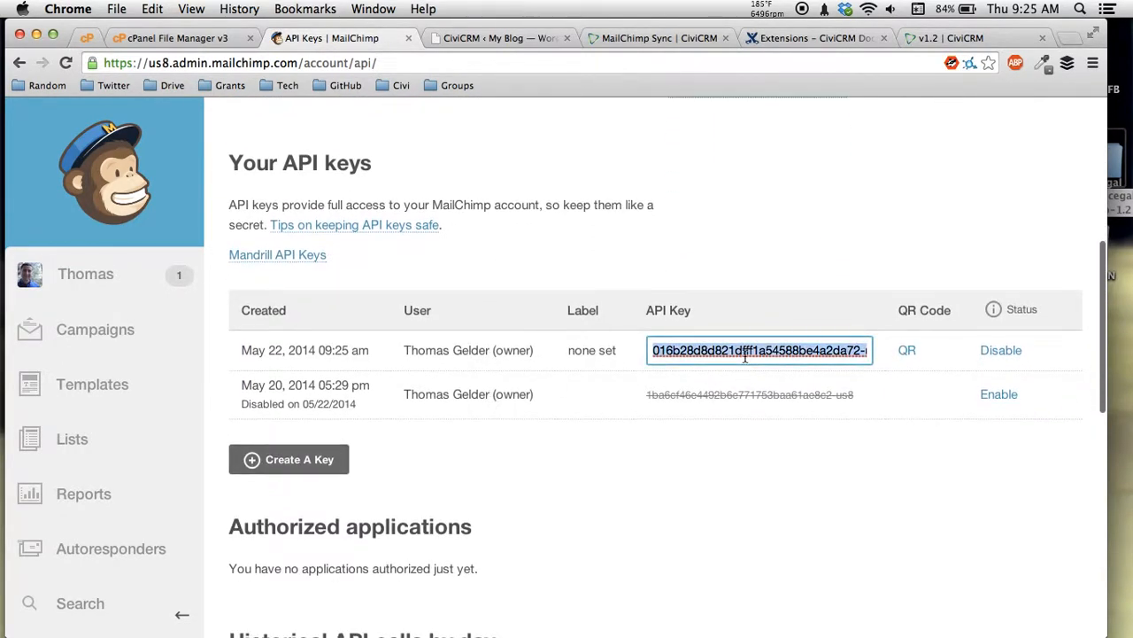
key(super+c)
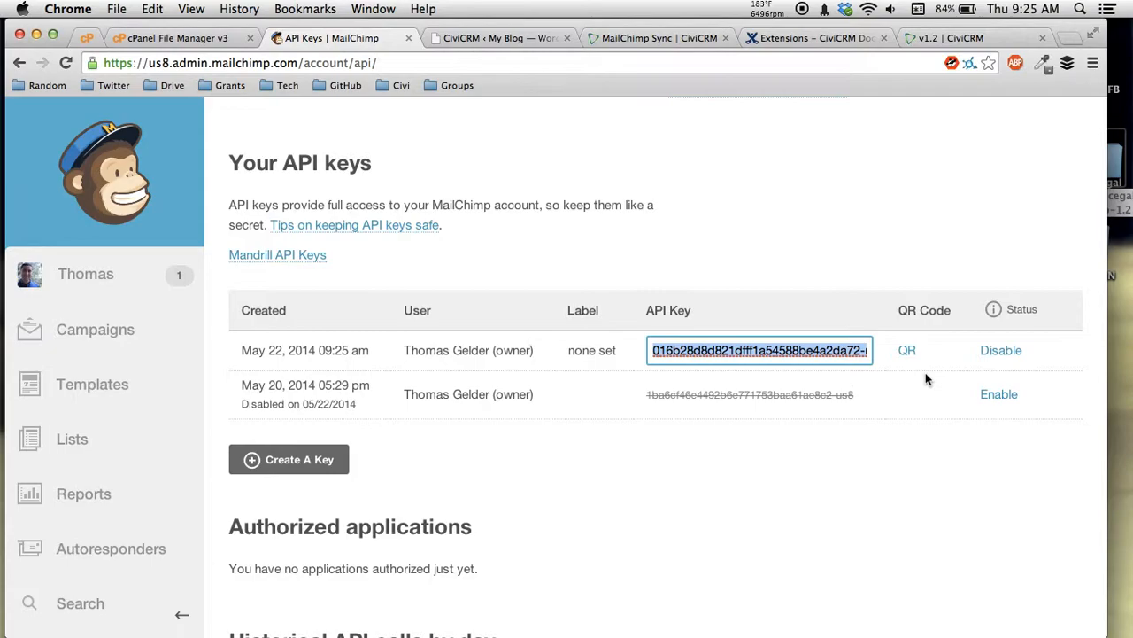
scroll(800, 278, down, 3)
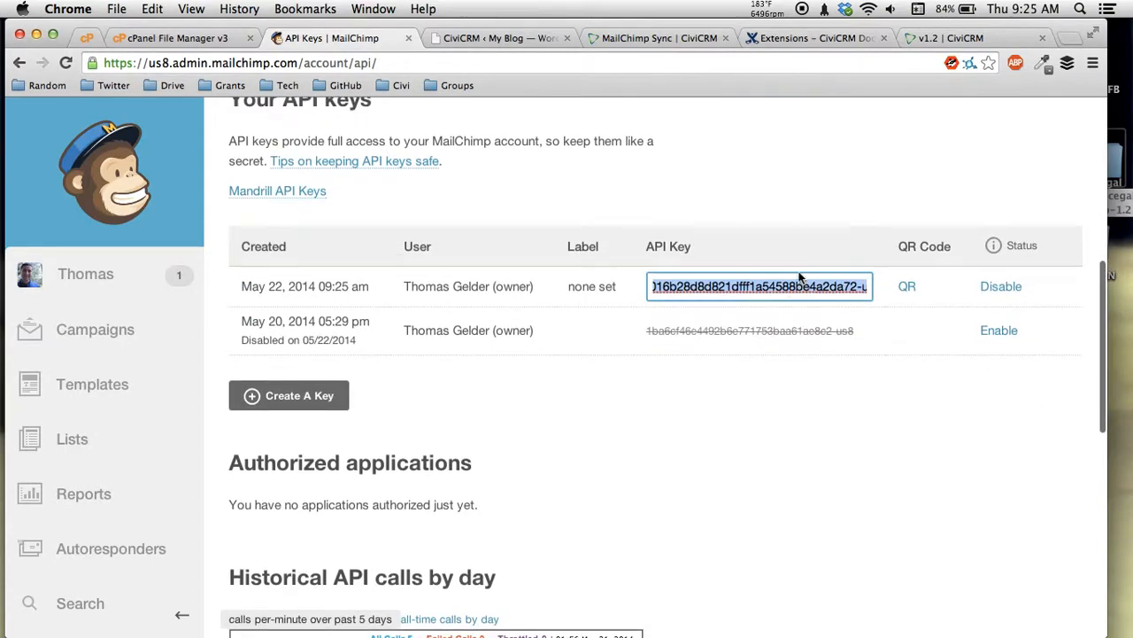
scroll(799, 278, up, 3)
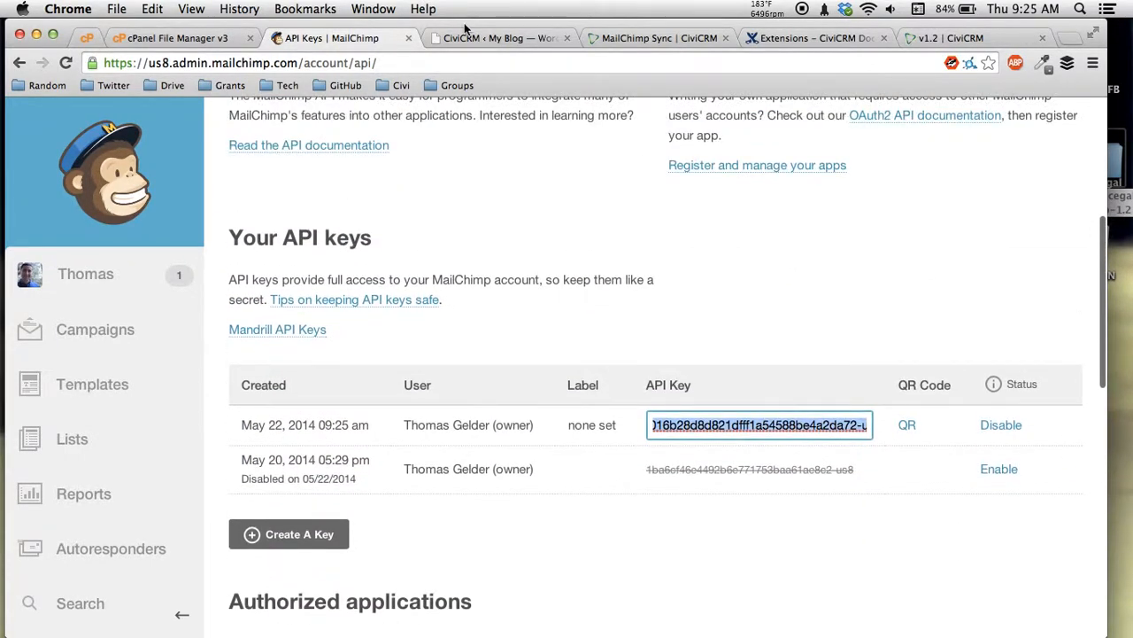
Paste the API key into CiviCRM's MailChimp Settings, select the Sync Test group for syncing, and save the settings.
click(487, 39)
click(328, 241)
key(super+v)
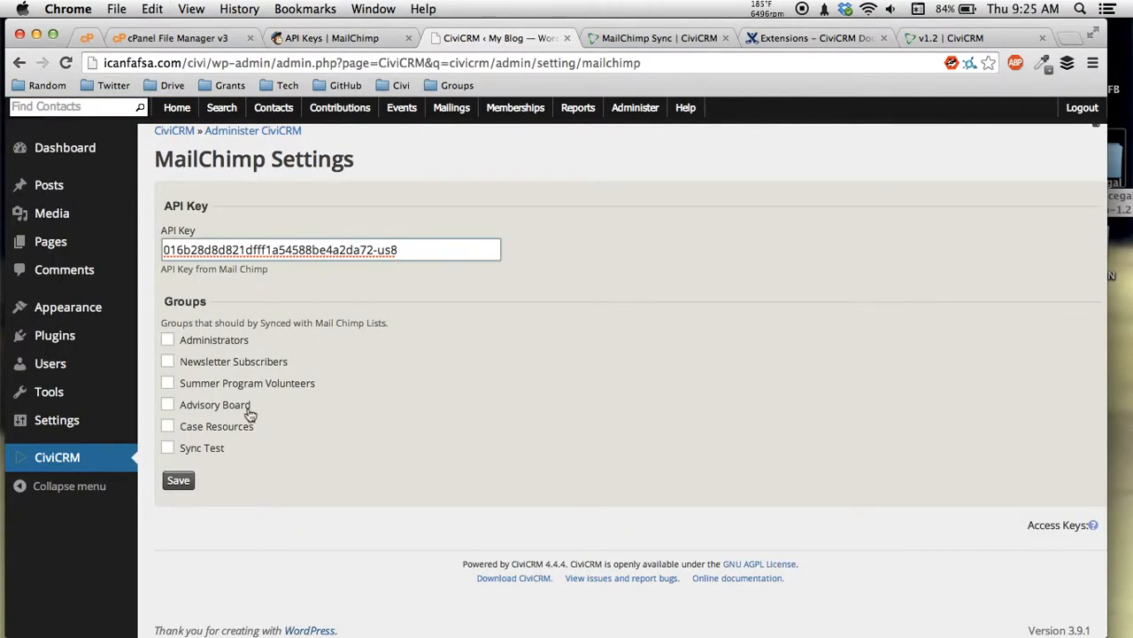
click(167, 449)
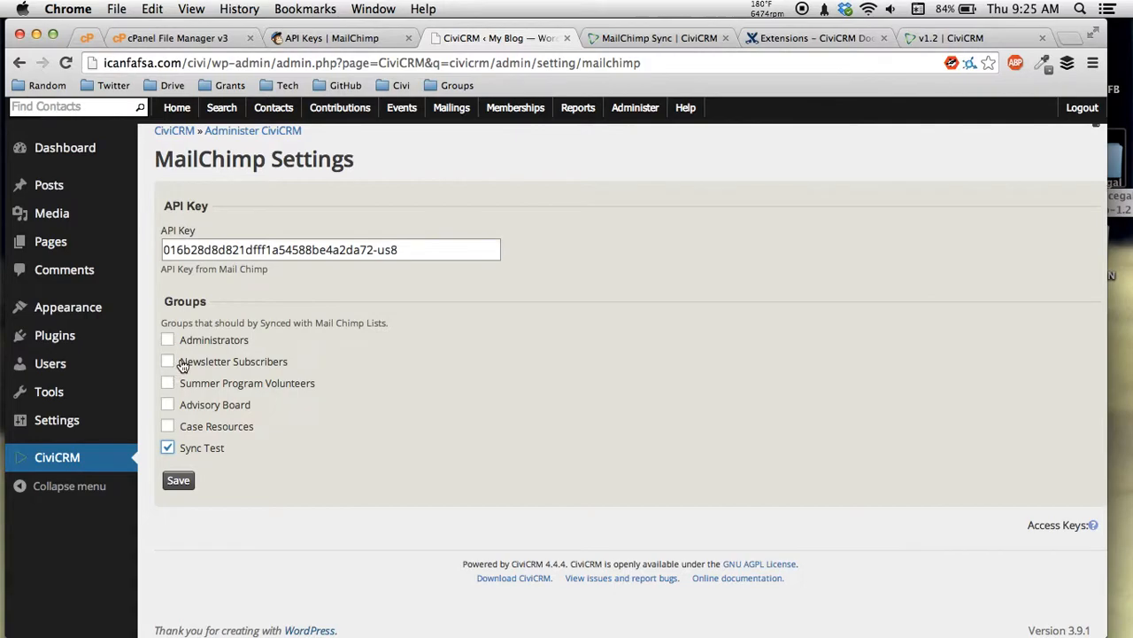
click(215, 302)
click(186, 484)
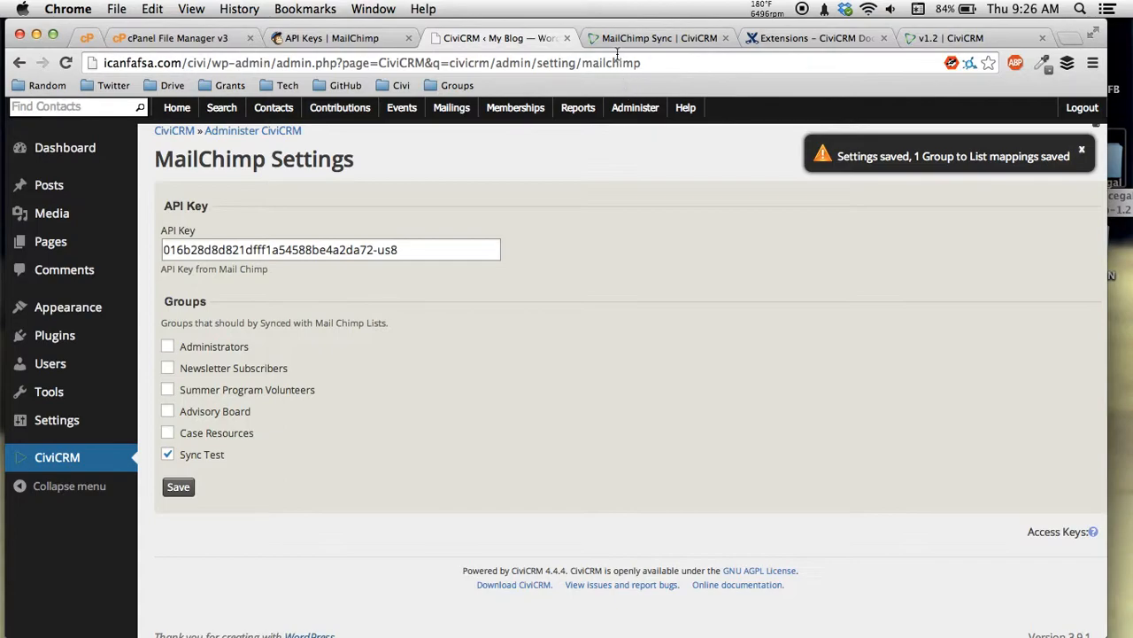
Open MailChimp Sync again in CiviCRM and try to sync the contacts with the saved settings.
click(278, 109)
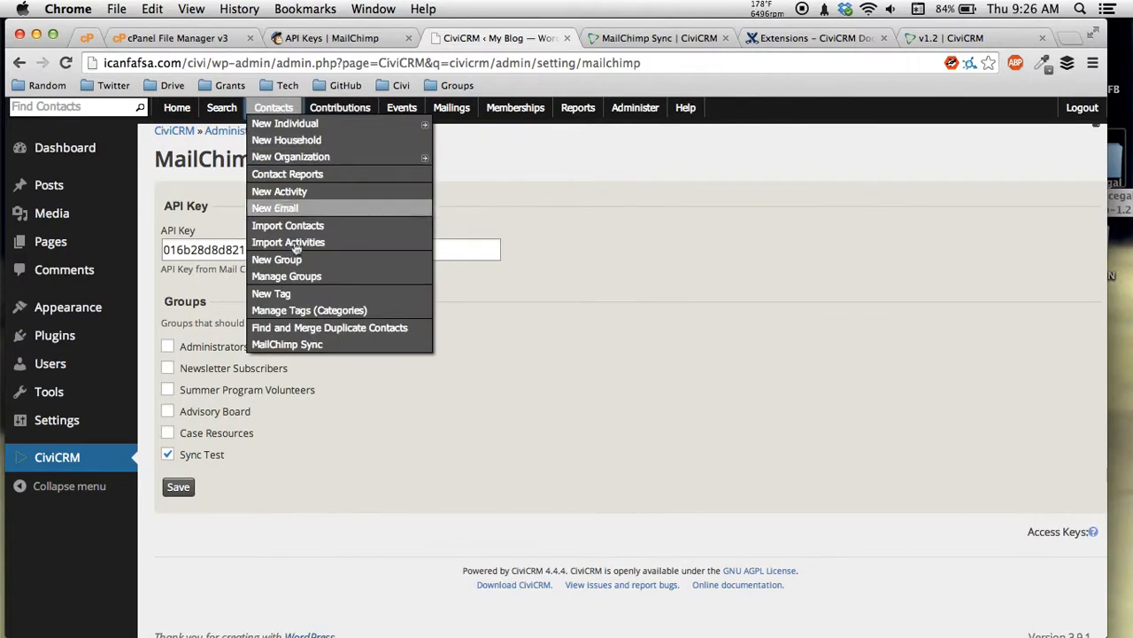
click(300, 346)
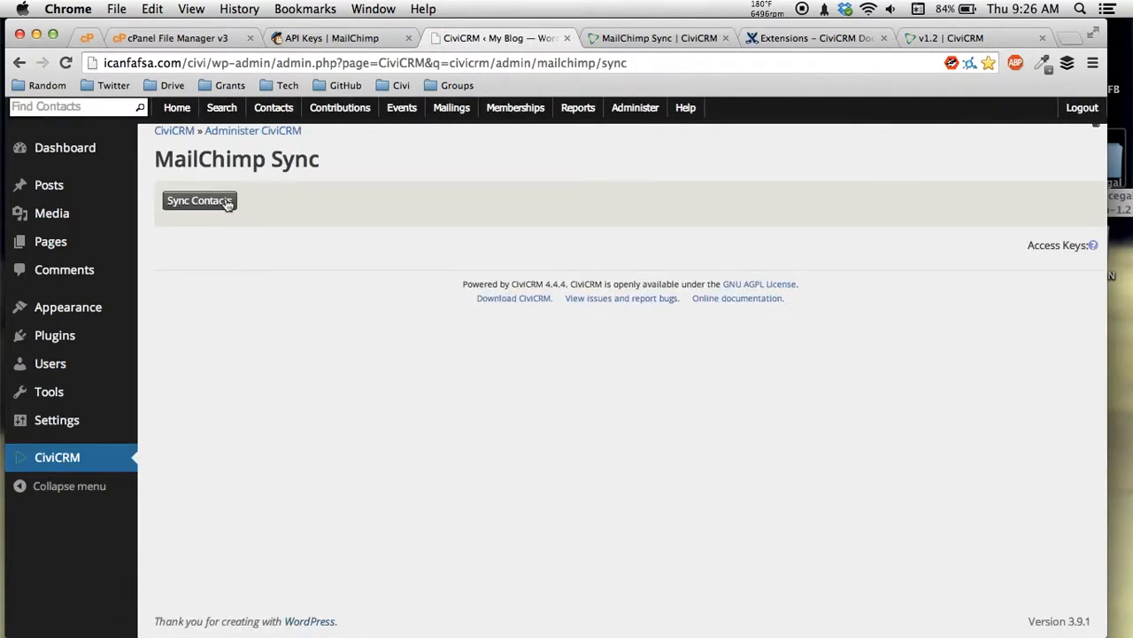
click(198, 201)
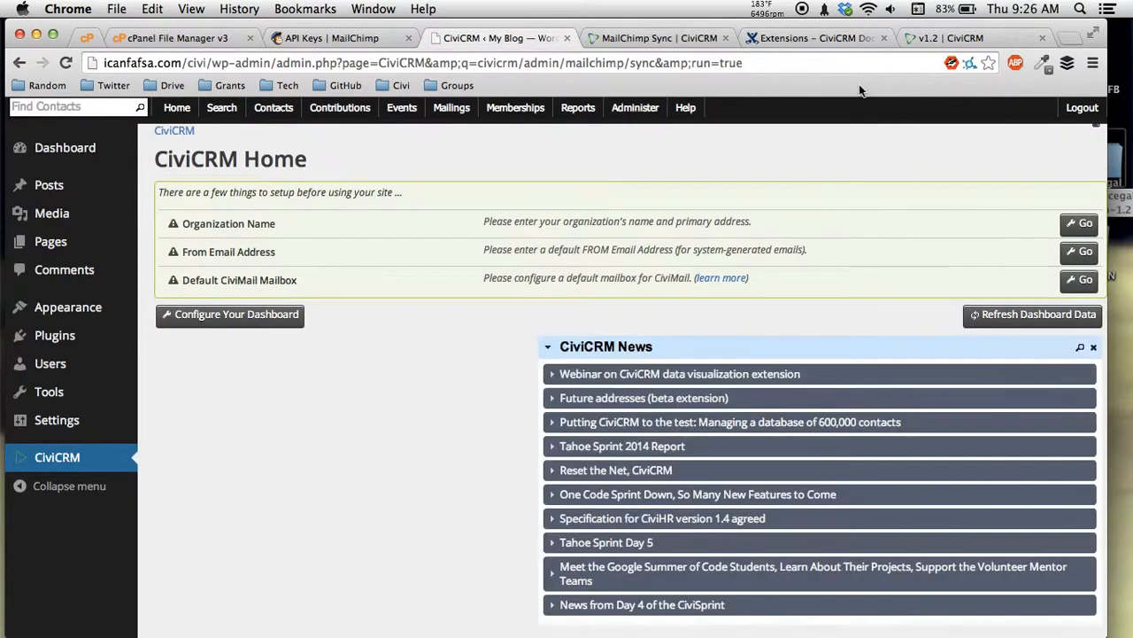
Open the Sync Test list in MailChimp and check its subscribers.
click(348, 40)
scroll(481, 278, up, 2)
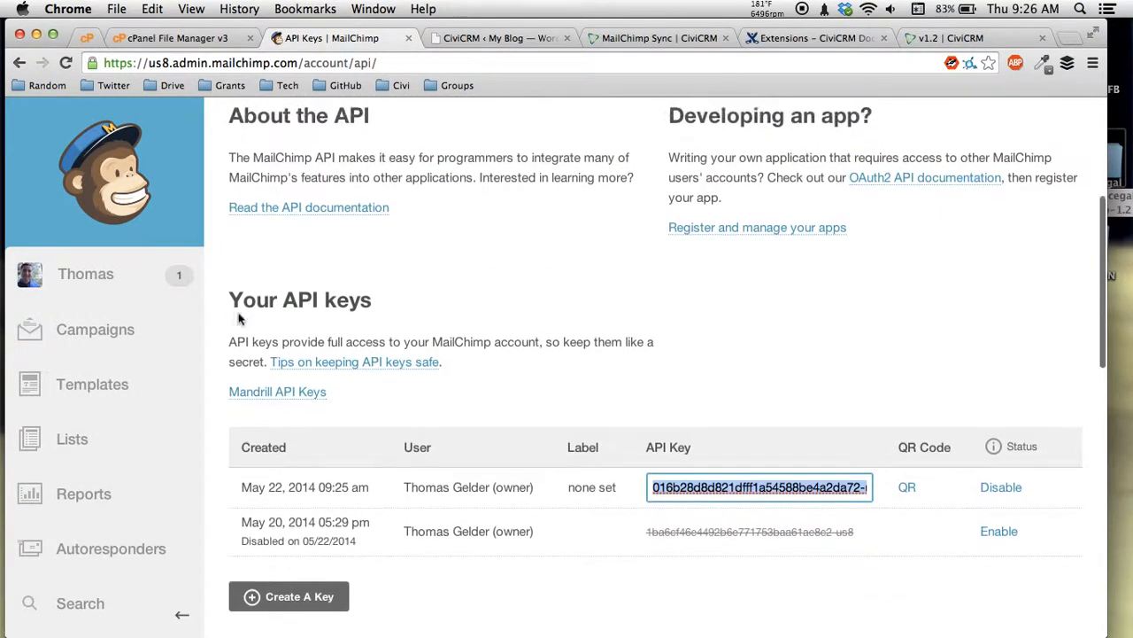
click(105, 441)
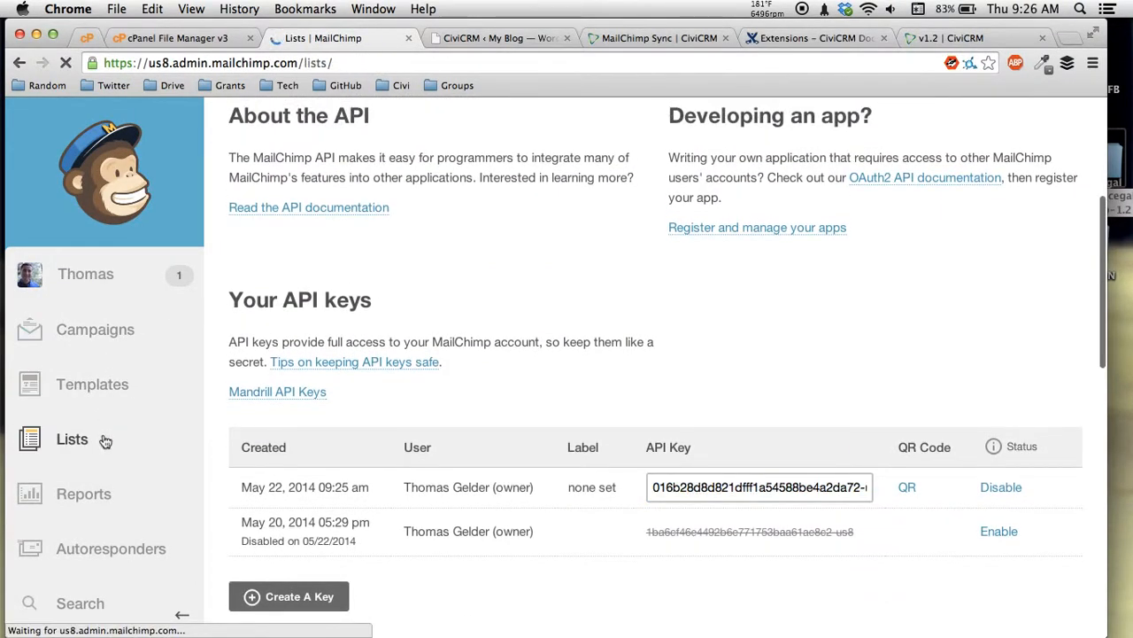
click(323, 270)
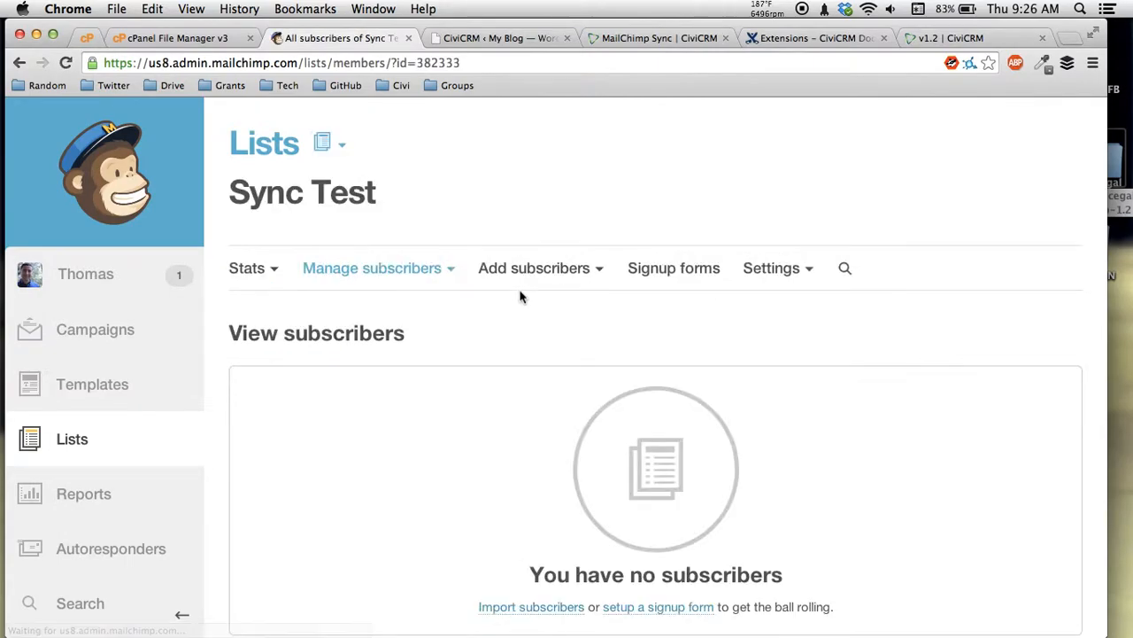